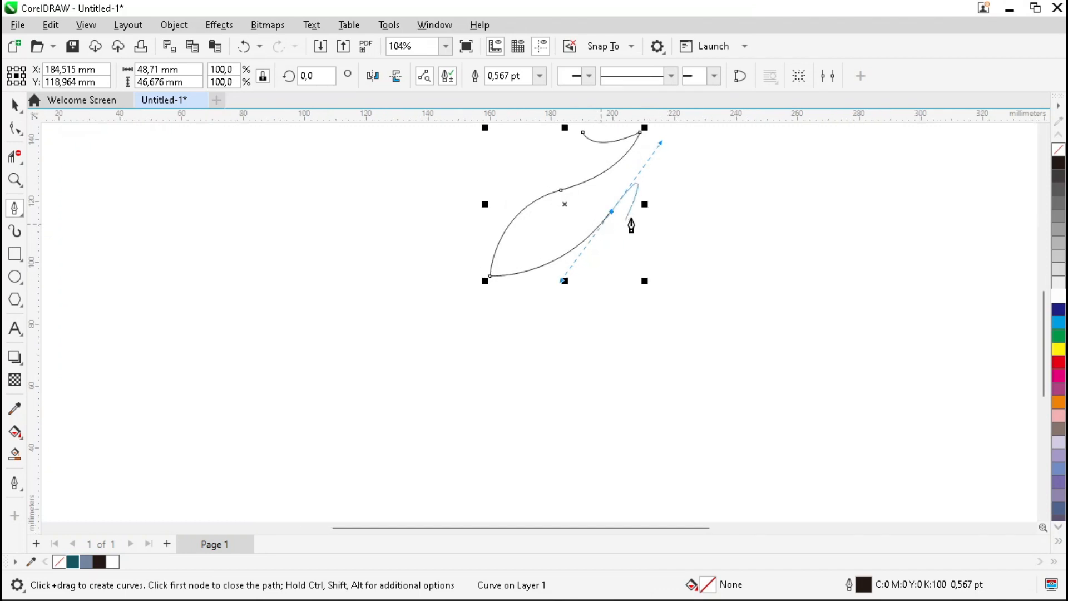
# Step: Continue the open Pen curve from the leaf shape's tip down and around into a large rounded bowl, extending it to about 96 by 142 mm
pyautogui.scroll(-2, 657, 207)
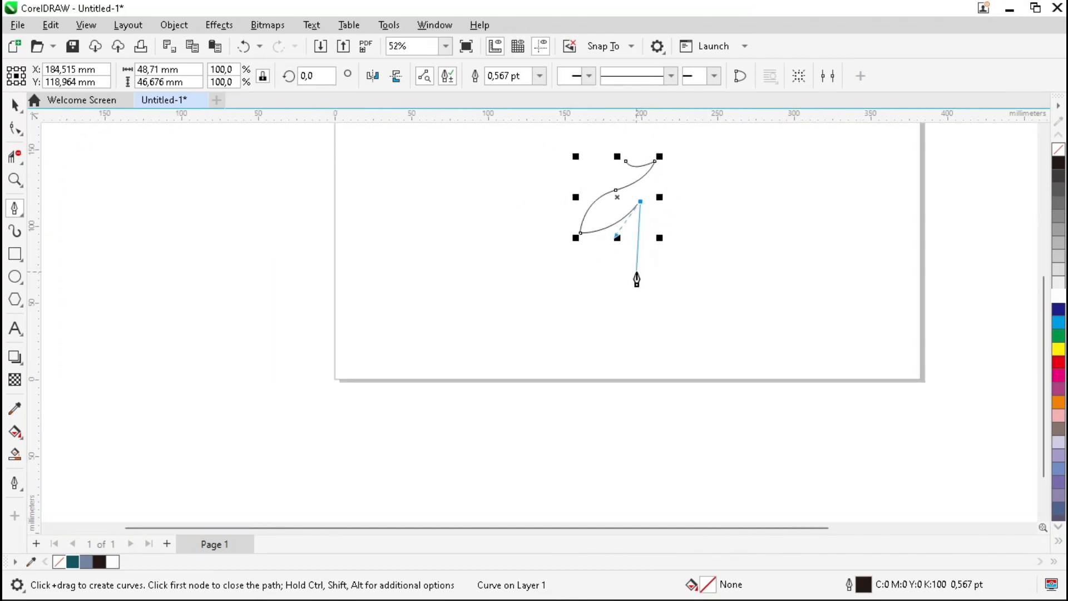
pyautogui.scroll(1, 637, 279)
pyautogui.moveTo(574, 268); pyautogui.dragTo(491, 296)
pyautogui.moveTo(548, 384)
pyautogui.mouseDown()
pyautogui.moveTo(581, 384)
pyautogui.moveTo(577, 398)
pyautogui.mouseUp()
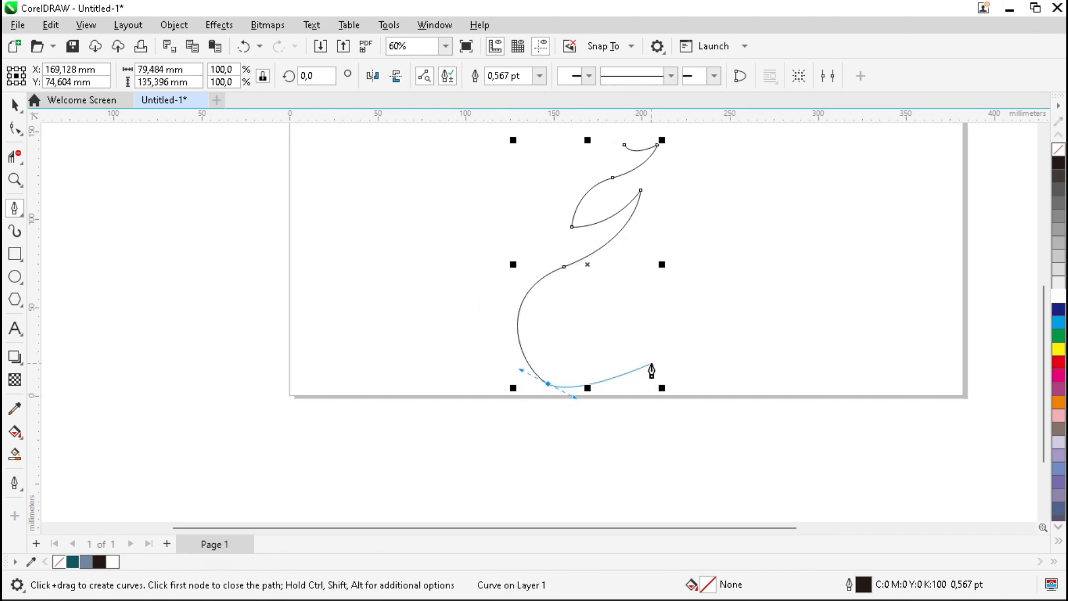
pyautogui.scroll(2, 662, 370)
pyautogui.moveTo(667, 369); pyautogui.dragTo(718, 324)
pyautogui.scroll(1, 668, 255)
pyautogui.moveTo(664, 249); pyautogui.dragTo(636, 230)
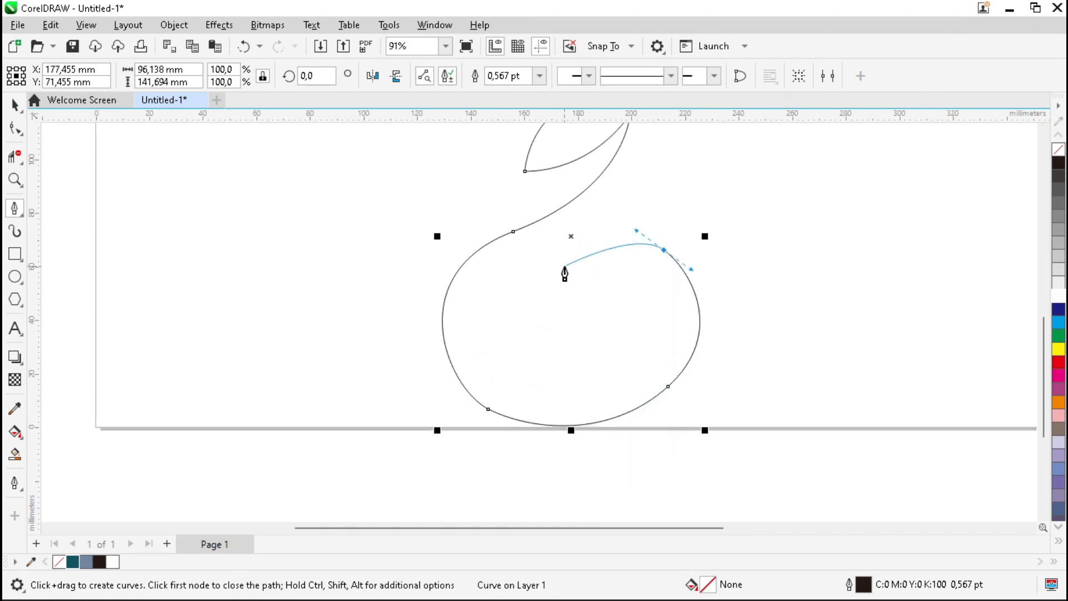
# Step: Curl the curve inward from the bowl's top into a small hook ending in a sharp point inside the bowl
pyautogui.moveTo(564, 267); pyautogui.dragTo(550, 291)
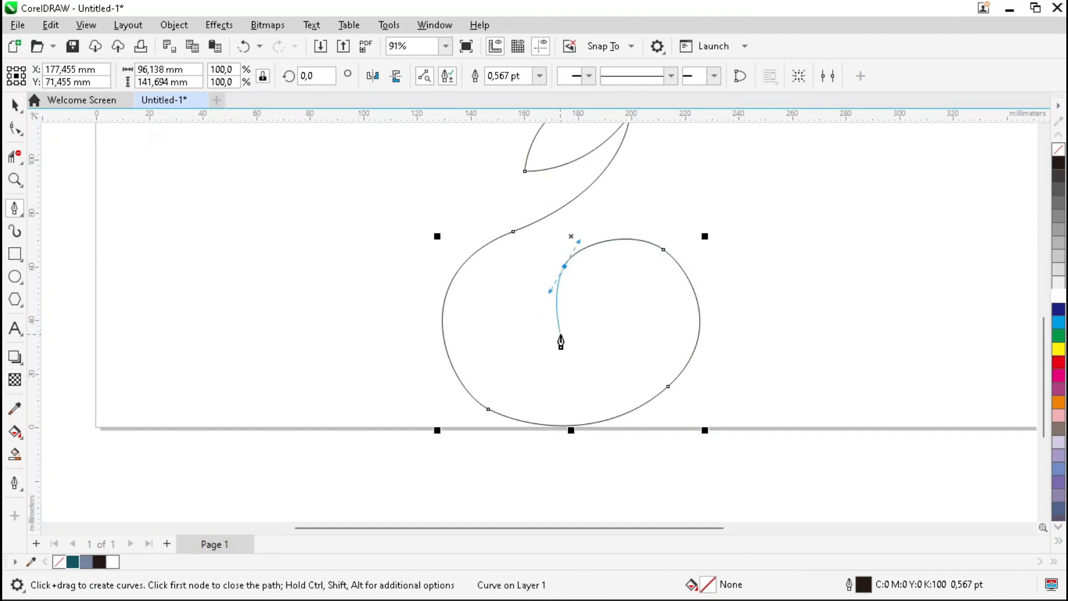
pyautogui.moveTo(573, 335); pyautogui.dragTo(603, 340)
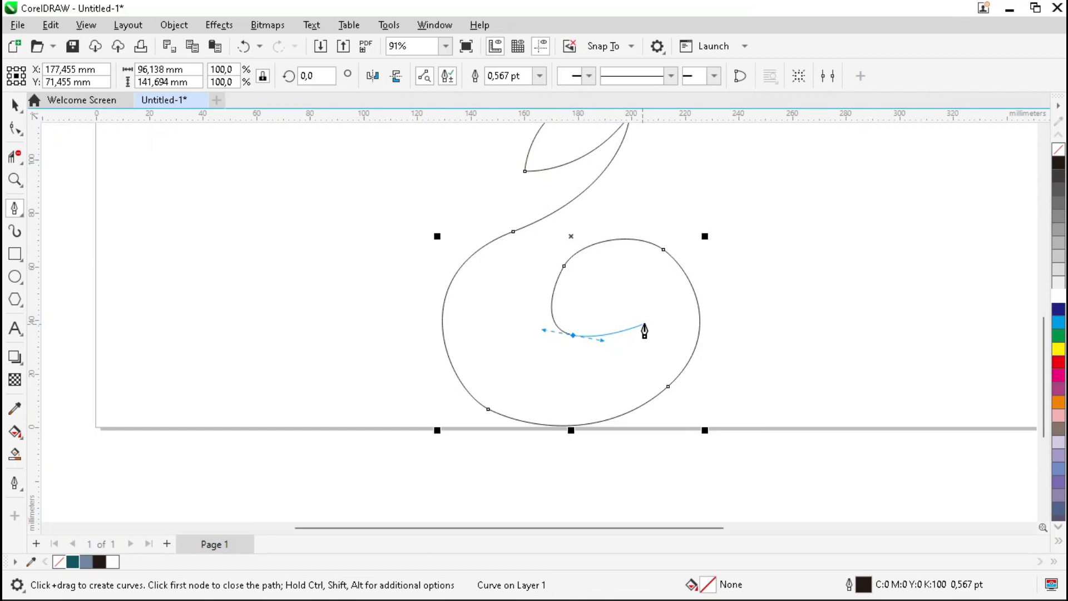
pyautogui.click(639, 313)
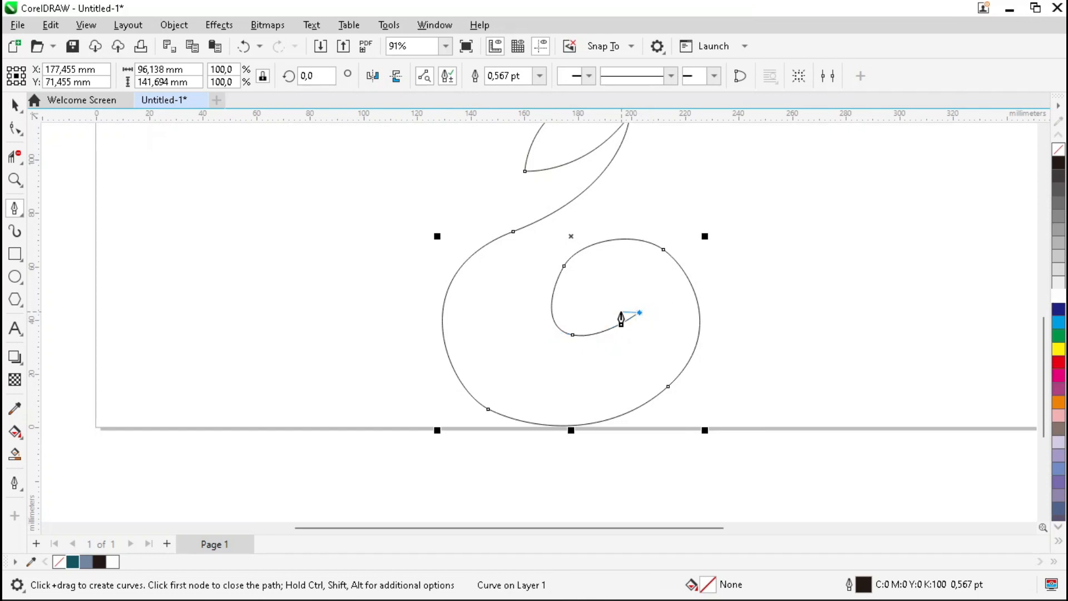
# Step: Continue the curve from the hook's point through a U-shaped dip and a narrow peak, leading out across the bowl's lower-left side
pyautogui.scroll(-2, 593, 304)
pyautogui.scroll(3, 590, 310)
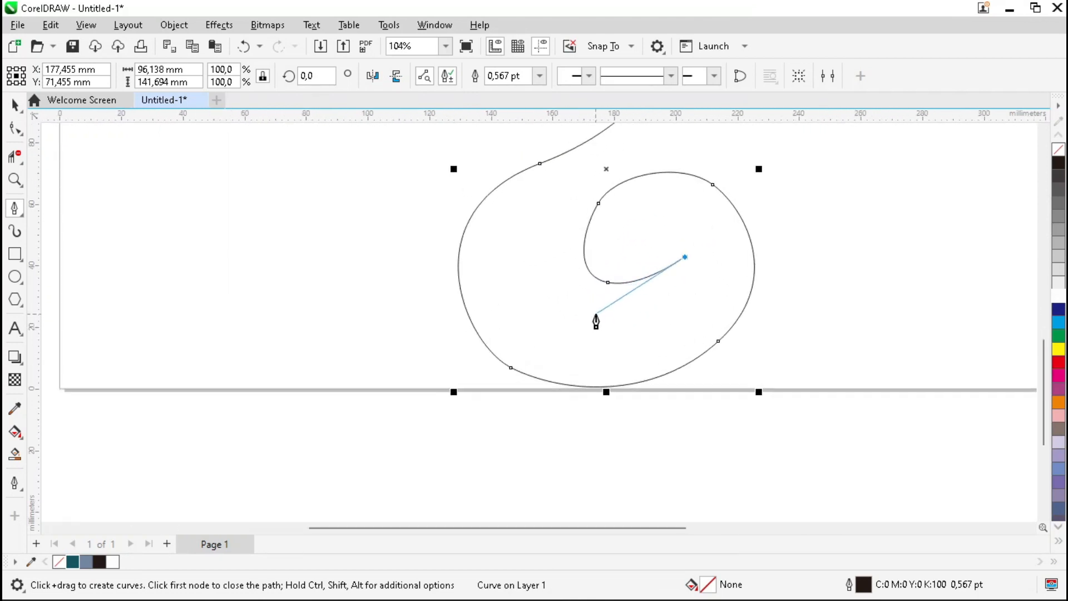
pyautogui.moveTo(608, 315); pyautogui.dragTo(601, 375)
pyautogui.moveTo(549, 324)
pyautogui.mouseDown()
pyautogui.moveTo(539, 247)
pyautogui.moveTo(511, 306)
pyautogui.mouseUp()
pyautogui.click(538, 244)
pyautogui.moveTo(467, 353); pyautogui.dragTo(341, 342)
# Step: Sweep the tail leftward and up to a sharp point with a short return stroke, and centre the finished curve on the page
pyautogui.scroll(-1, 429, 384)
pyautogui.scroll(1, 433, 379)
pyautogui.scroll(-1, 578, 353)
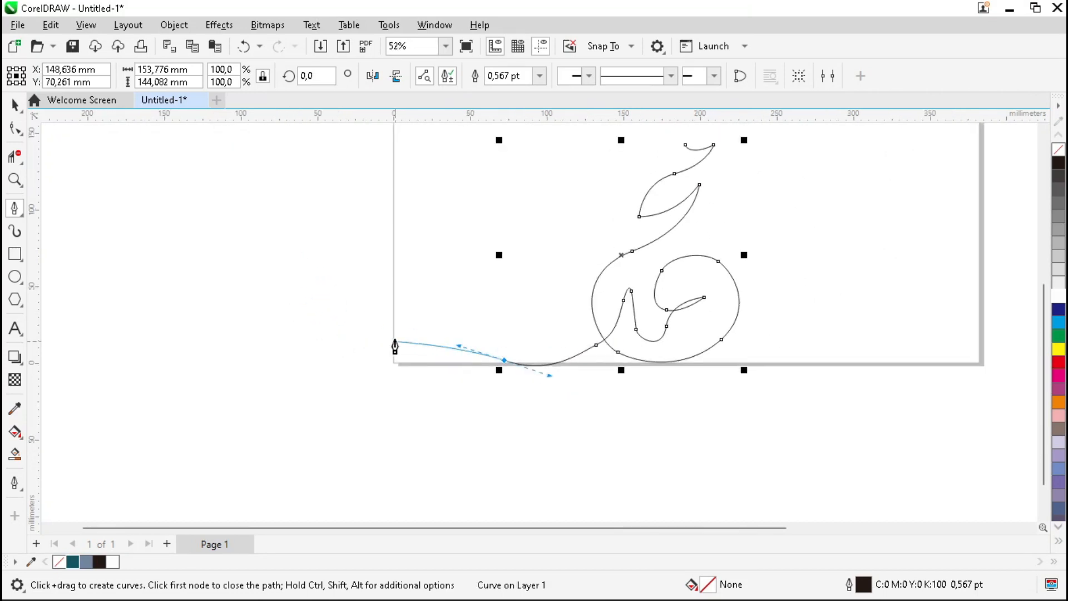
pyautogui.scroll(-1, 395, 346)
pyautogui.scroll(1, 445, 348)
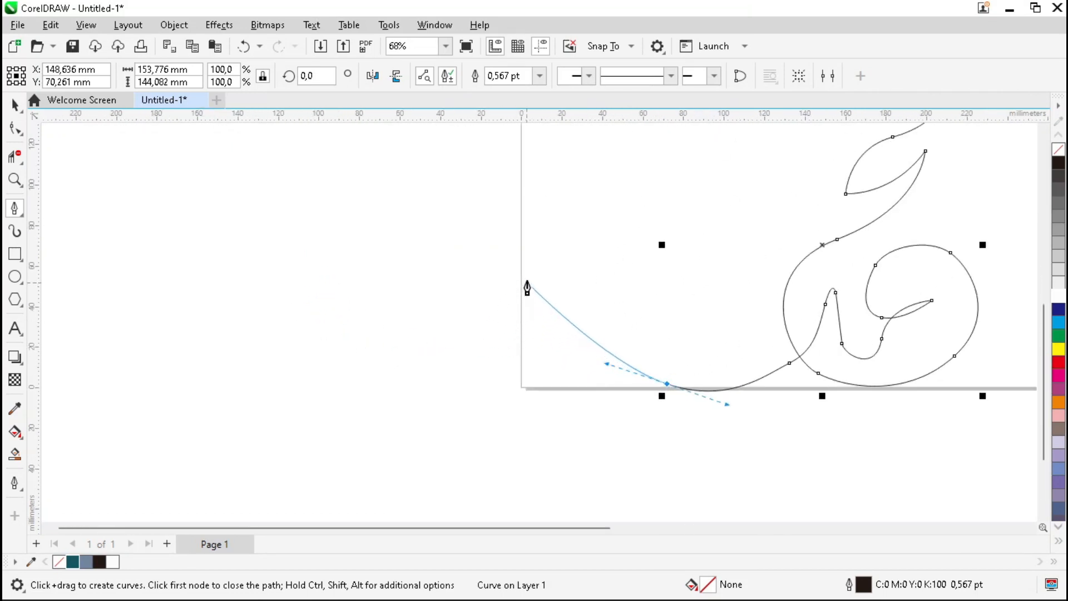
pyautogui.moveTo(504, 276); pyautogui.dragTo(482, 207)
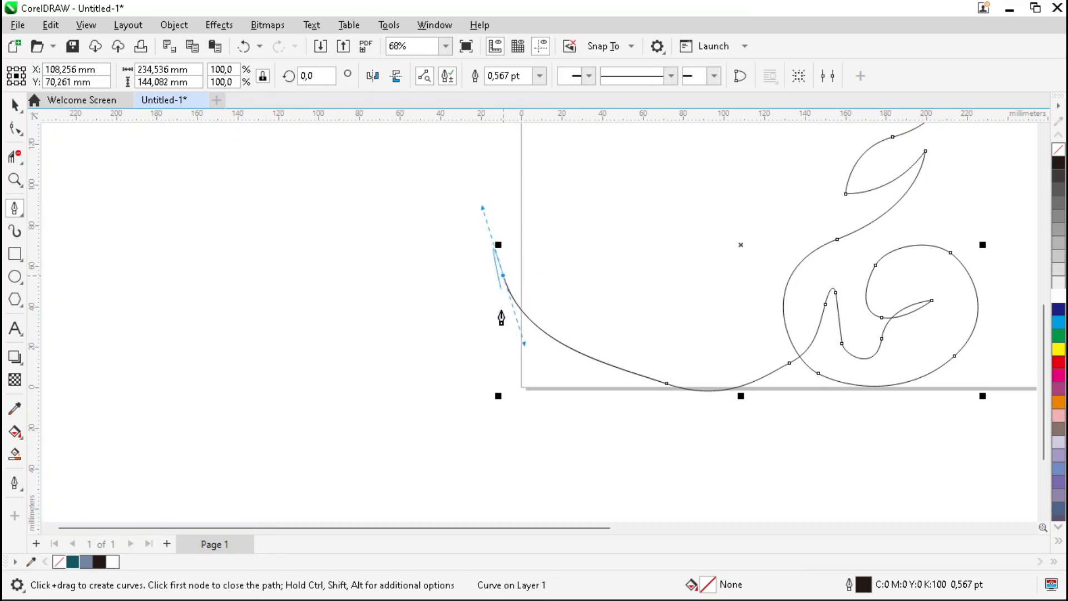
pyautogui.click(503, 275)
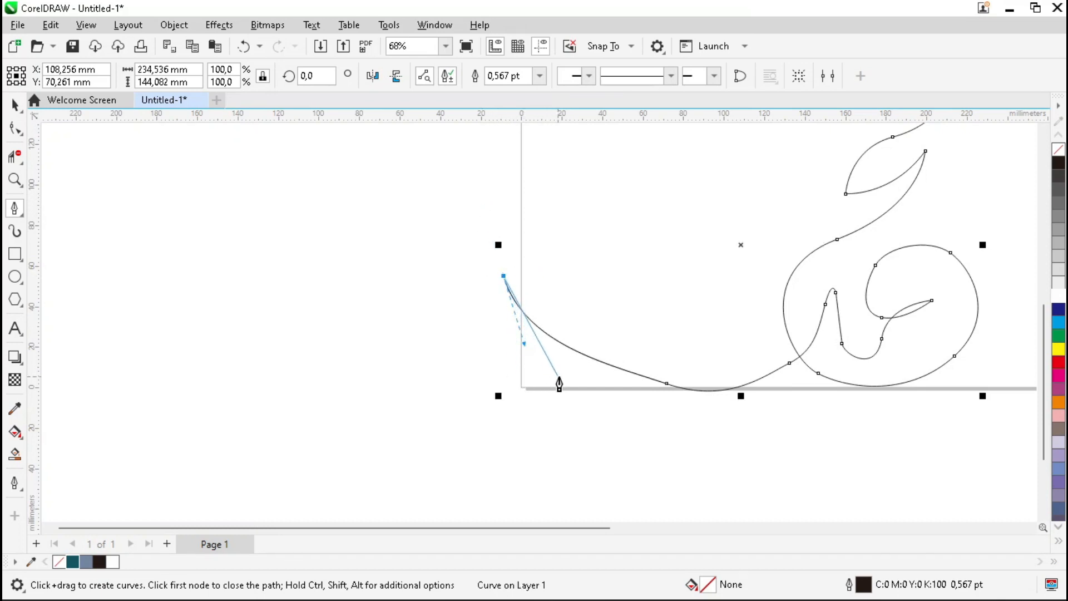
pyautogui.moveTo(568, 376); pyautogui.dragTo(635, 417)
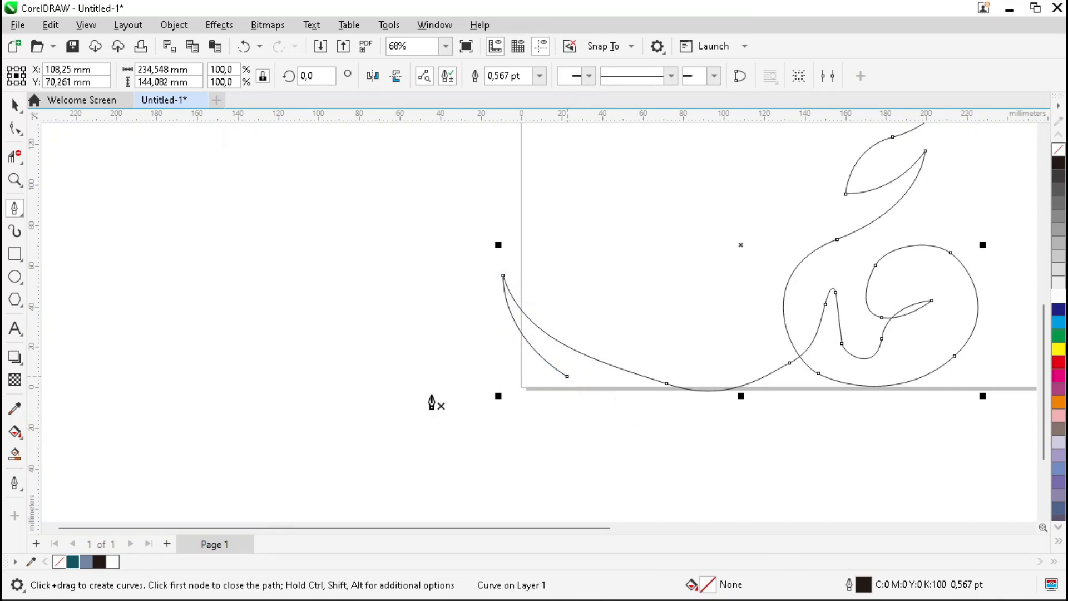
pyautogui.scroll(-7, 429, 394)
pyautogui.scroll(2, 555, 334)
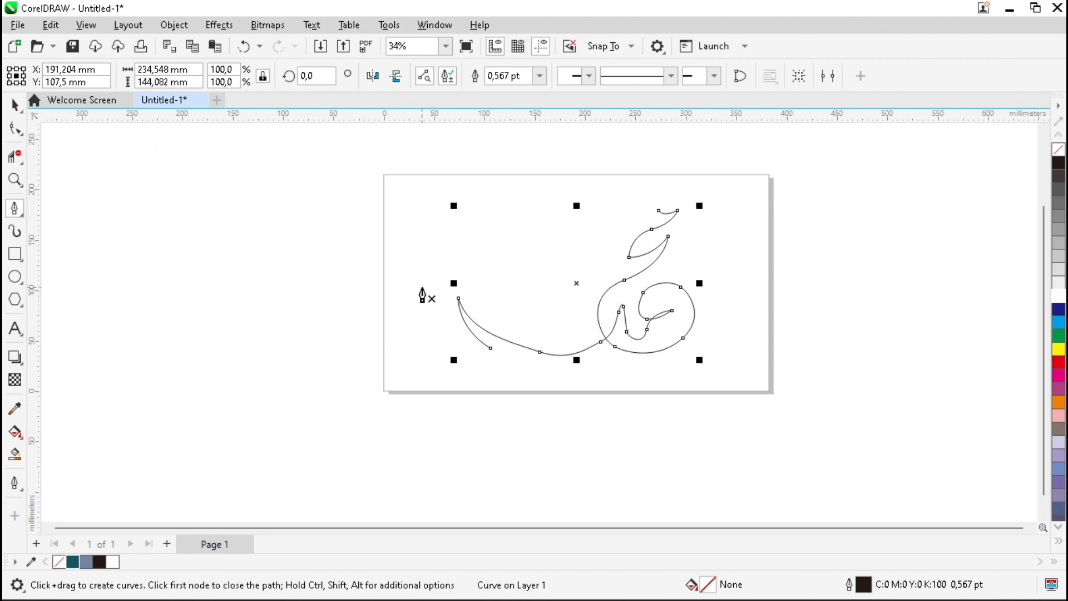
# Step: Draw a separate bowed vertical stroke about 38 mm tall with the Pen tool above the left part of the tail
pyautogui.scroll(2, 601, 217)
pyautogui.scroll(2, 422, 349)
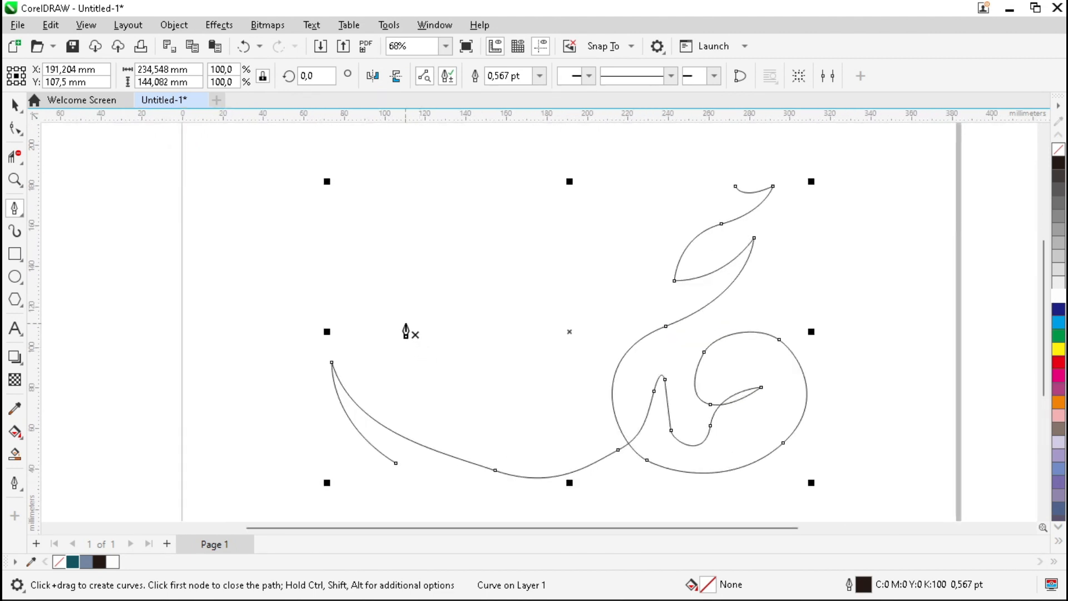
pyautogui.scroll(2, 408, 341)
pyautogui.moveTo(415, 326); pyautogui.dragTo(386, 470)
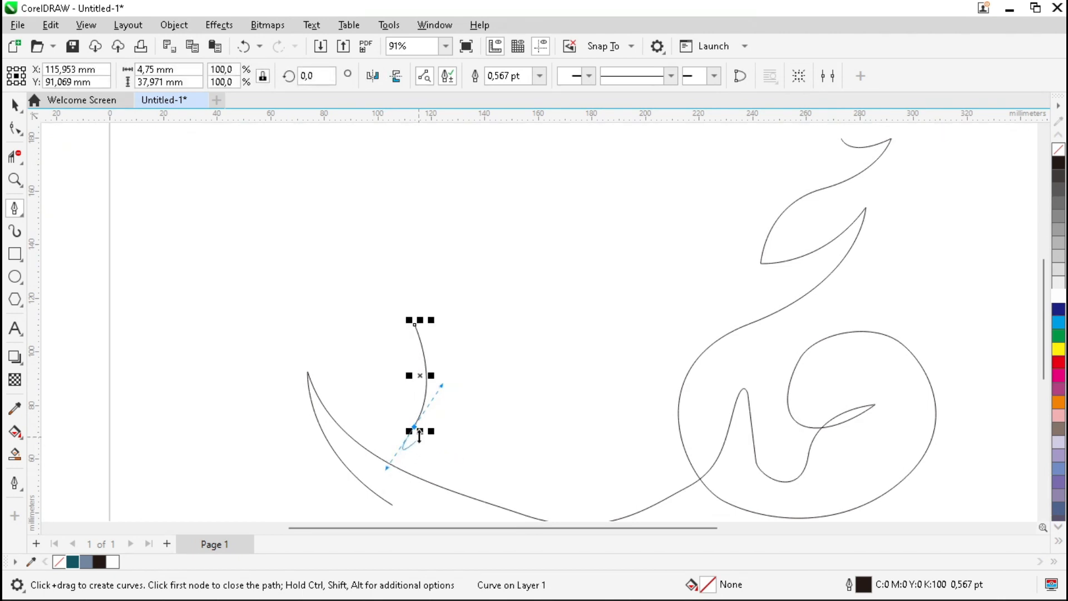
# Step: Draw a two-part zigzag numeral curve about 21 by 38 mm just right of the vertical stroke
pyautogui.scroll(3, 472, 353)
pyautogui.moveTo(467, 309); pyautogui.dragTo(570, 326)
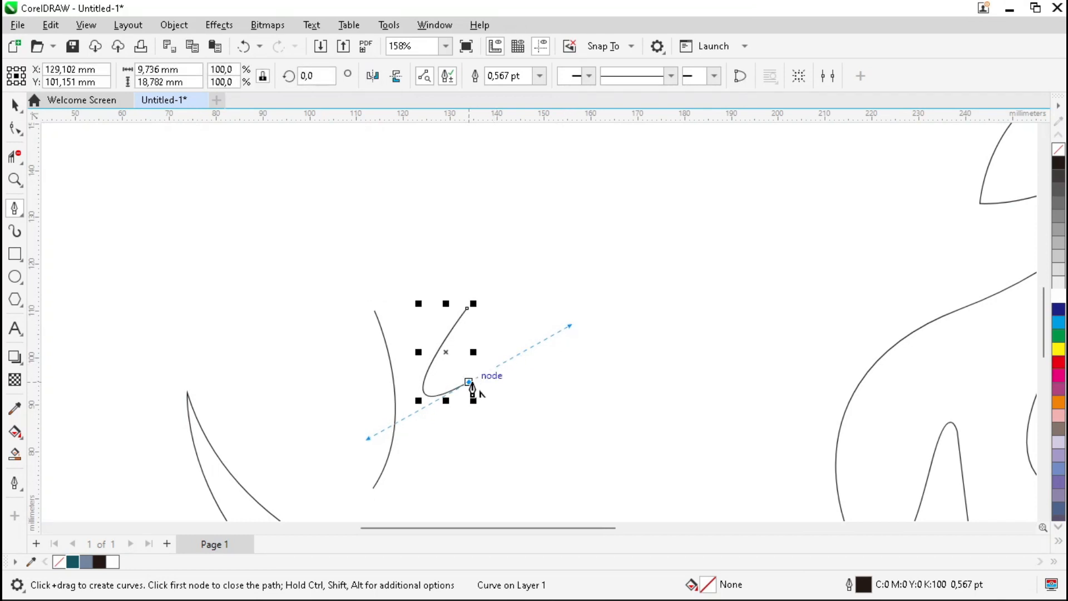
pyautogui.scroll(-3, 469, 388)
pyautogui.scroll(1, 365, 393)
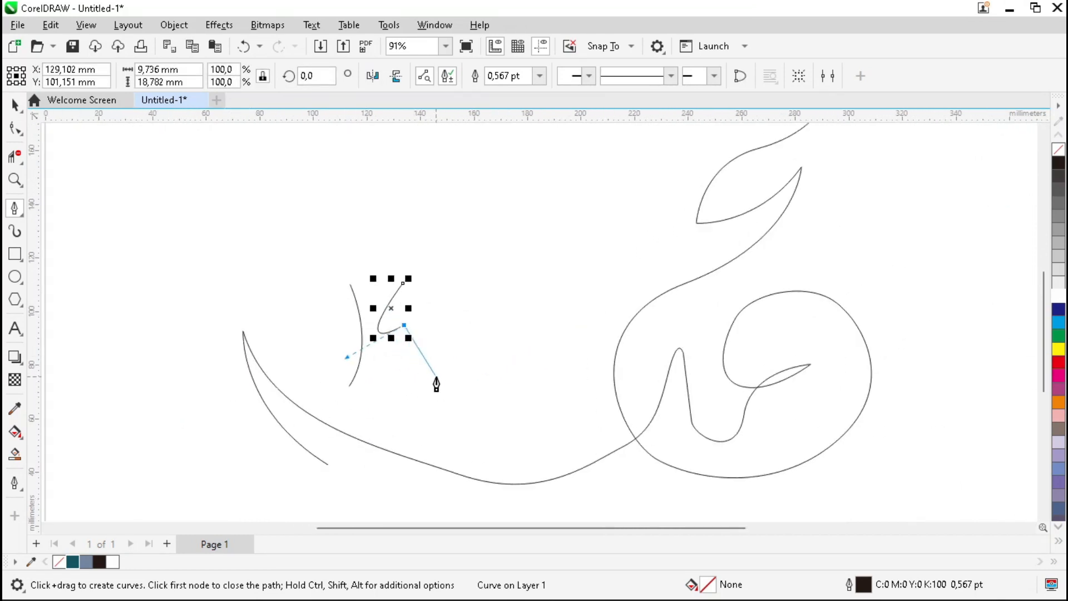
pyautogui.moveTo(429, 362); pyautogui.dragTo(541, 289)
pyautogui.click(429, 362)
# Step: Draw a looped letter curve about 28 by 20 mm with a short lower-left tail, between the numerals and the bowl
pyautogui.scroll(3, 446, 364)
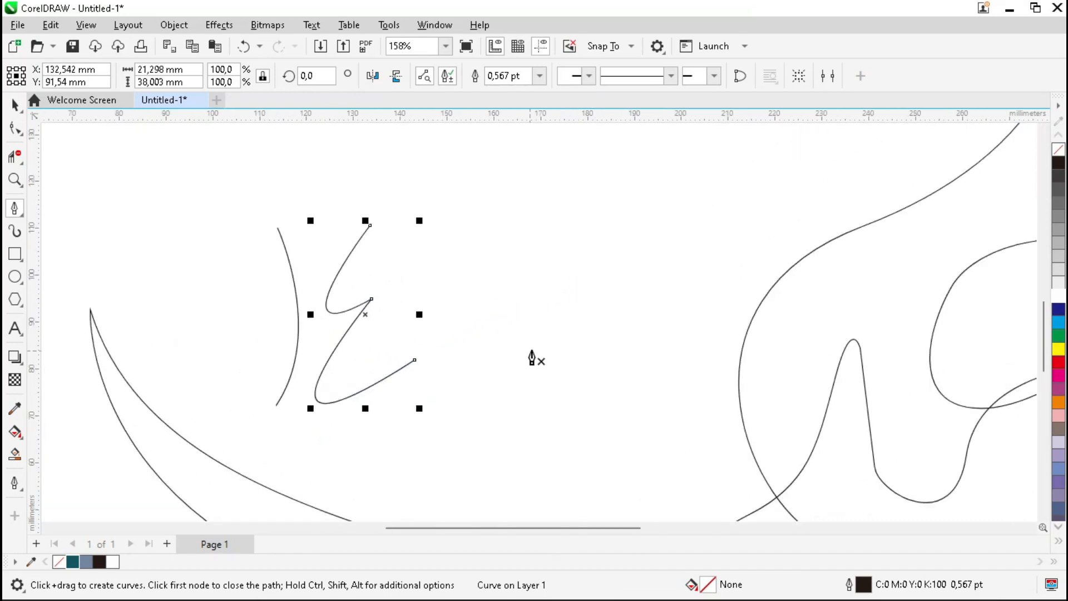
pyautogui.moveTo(550, 301); pyautogui.dragTo(591, 306)
pyautogui.moveTo(601, 347); pyautogui.dragTo(592, 373)
pyautogui.moveTo(530, 384); pyautogui.dragTo(514, 376)
pyautogui.moveTo(548, 337); pyautogui.dragTo(589, 359)
pyautogui.click(475, 393)
pyautogui.scroll(-3, 631, 278)
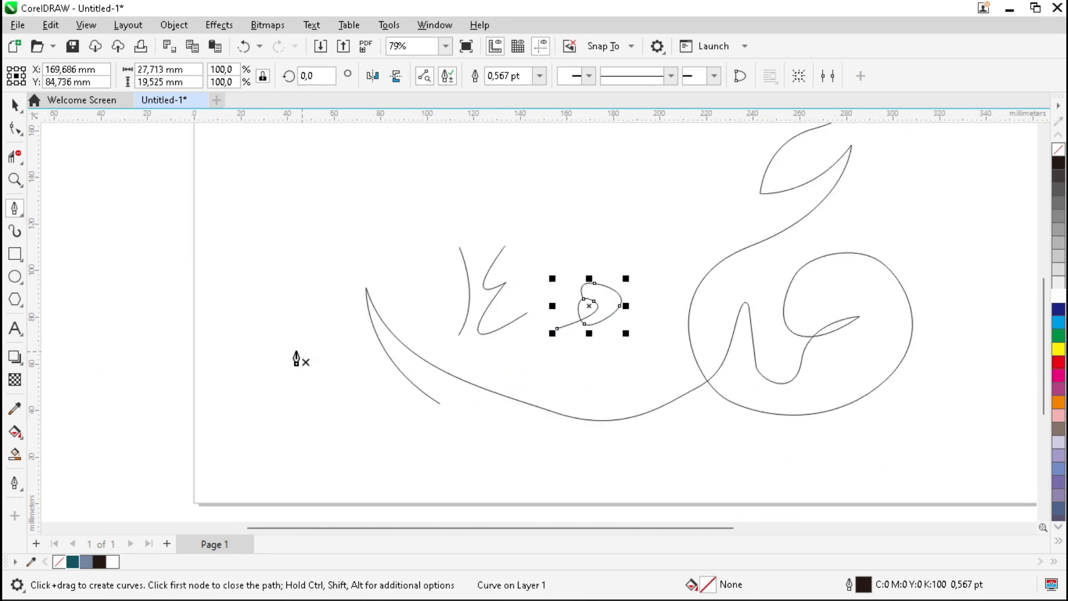
# Step: Open the large curve for node editing and delete the node on the bowl's lower-right side
pyautogui.press('space')
pyautogui.scroll(-3, 278, 370)
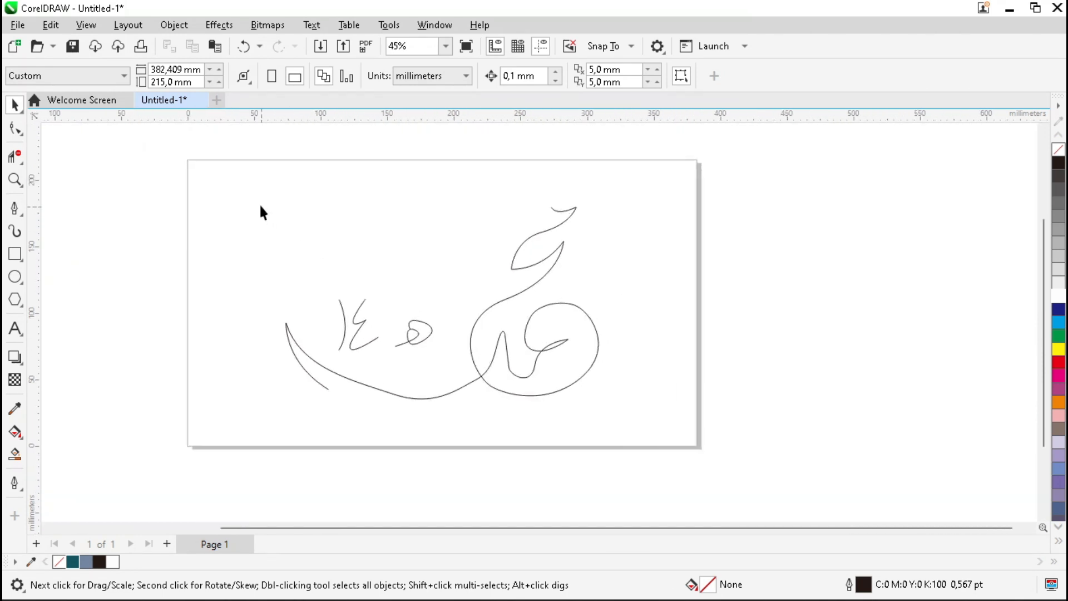
pyautogui.moveTo(600, 406); pyautogui.dragTo(622, 404)
pyautogui.scroll(3, 546, 259)
pyautogui.click(584, 257)
pyautogui.click(587, 264)
pyautogui.click(21, 129)
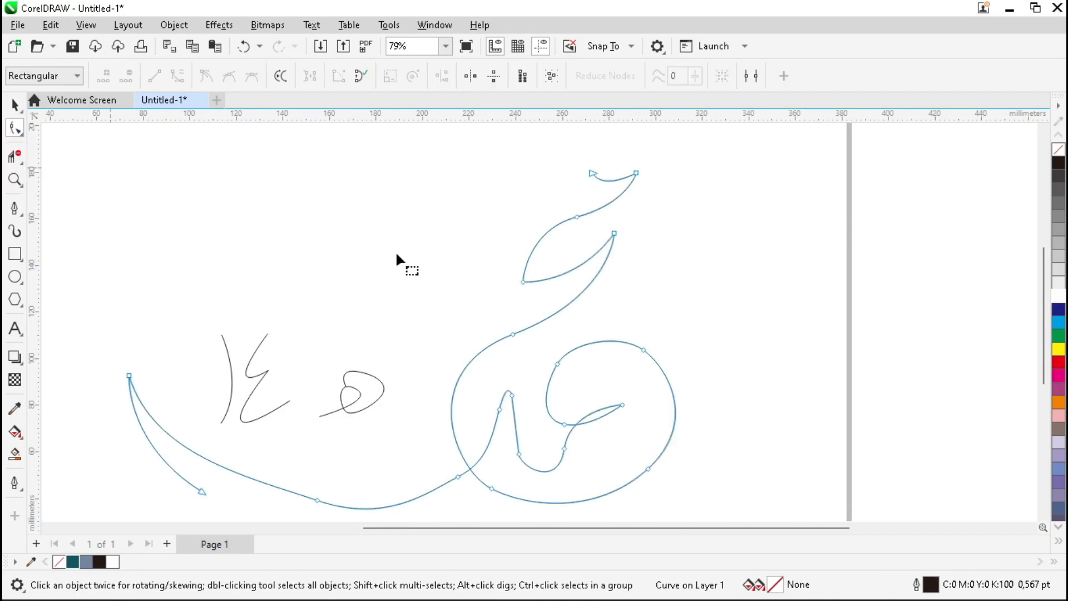
pyautogui.scroll(2, 572, 374)
pyautogui.scroll(-2, 542, 412)
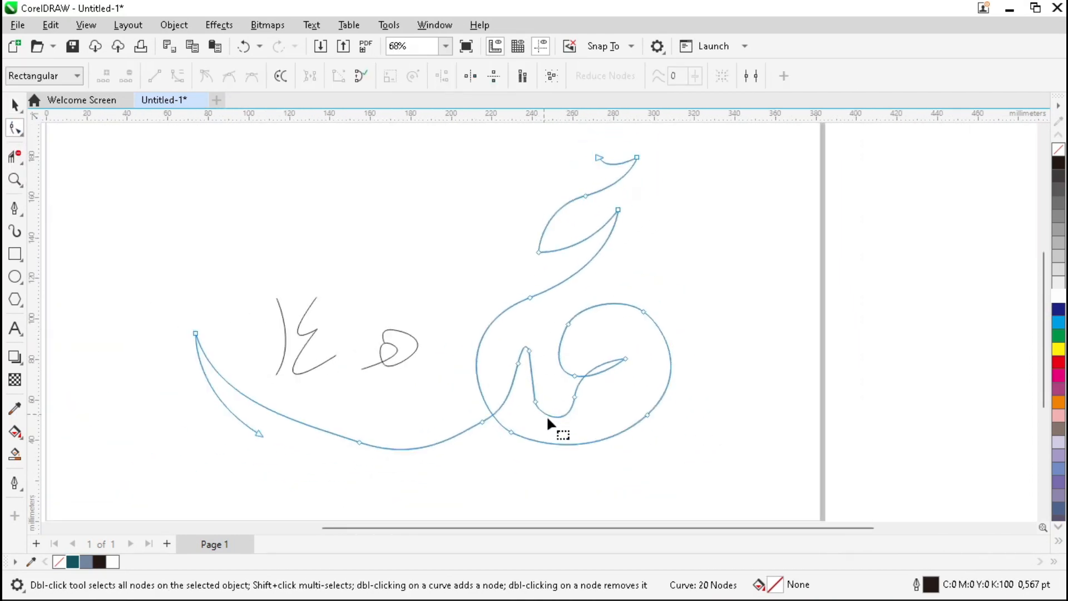
pyautogui.scroll(3, 658, 402)
pyautogui.click(662, 385)
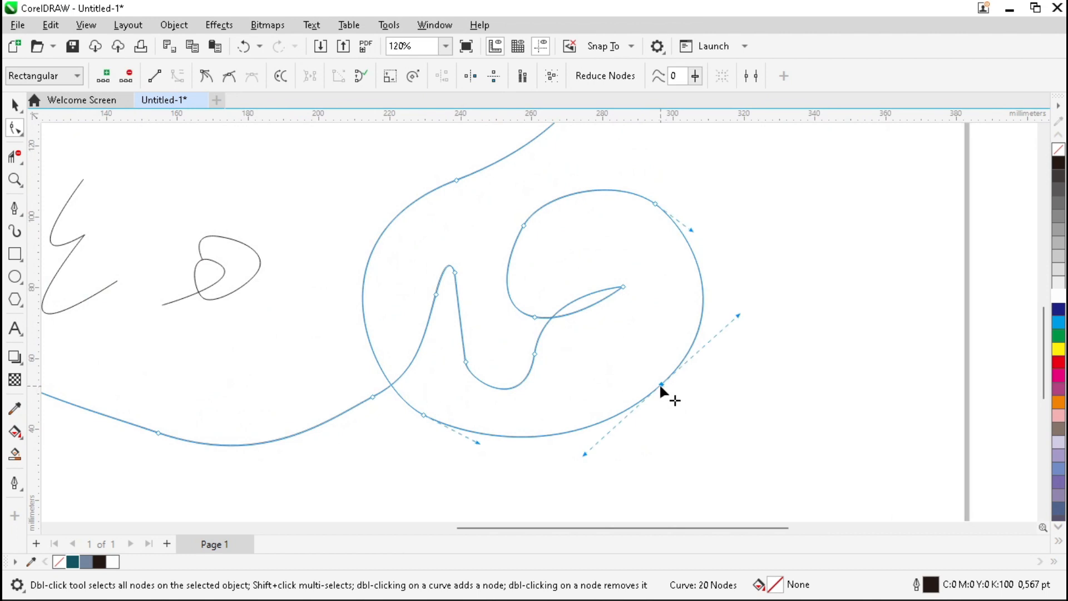
pyautogui.press('Delete')
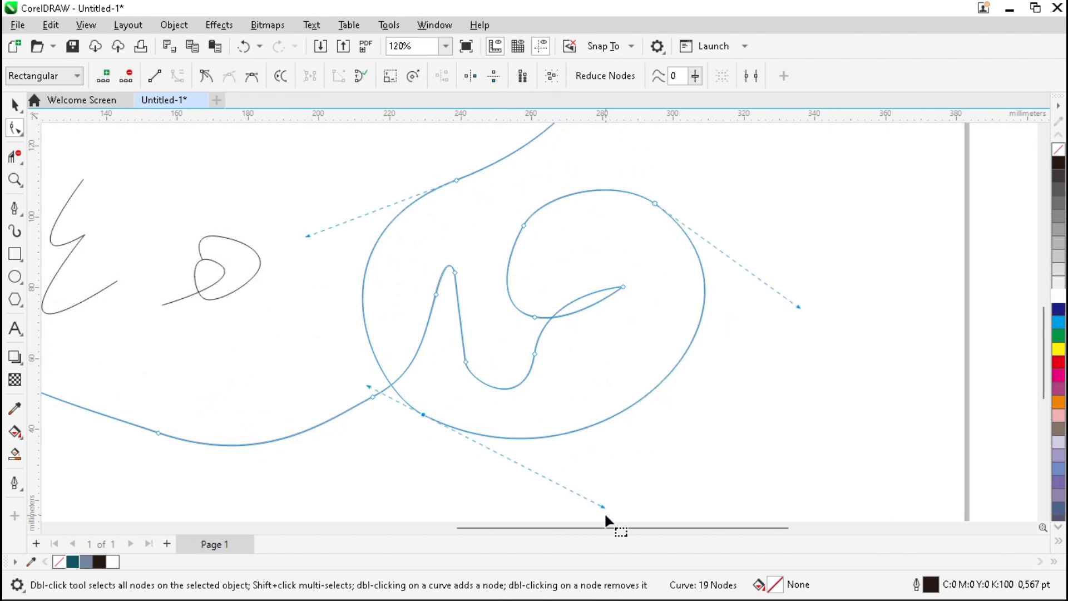
# Step: Adjust the handles of the bowl's lower-left and upper-right nodes to round out its right side
pyautogui.moveTo(604, 506); pyautogui.dragTo(605, 495)
pyautogui.scroll(-2, 402, 380)
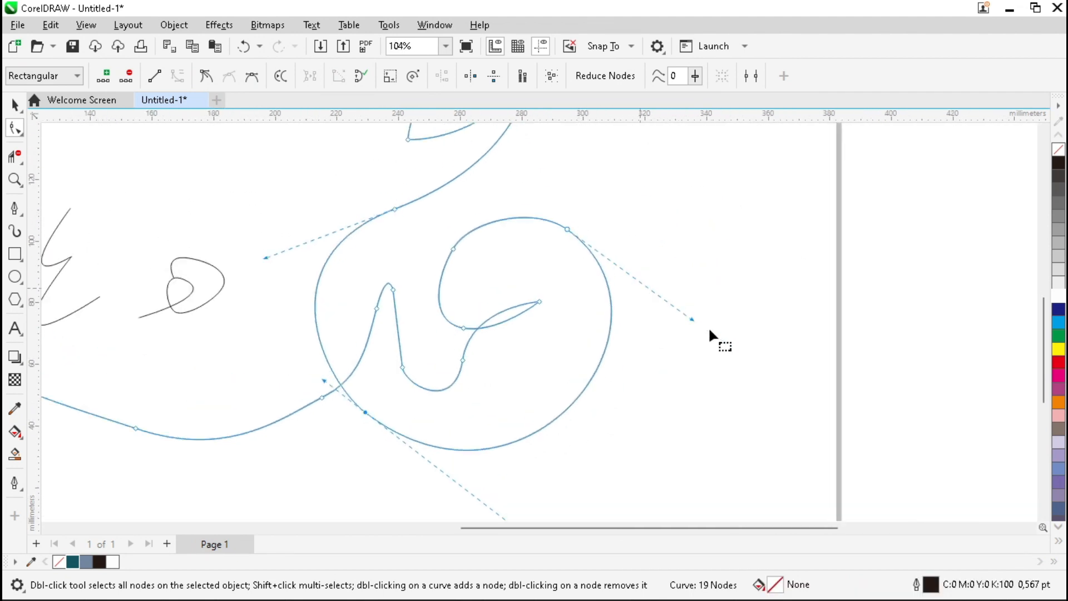
pyautogui.moveTo(696, 320)
pyautogui.mouseDown()
pyautogui.moveTo(678, 315)
pyautogui.moveTo(687, 325)
pyautogui.mouseUp()
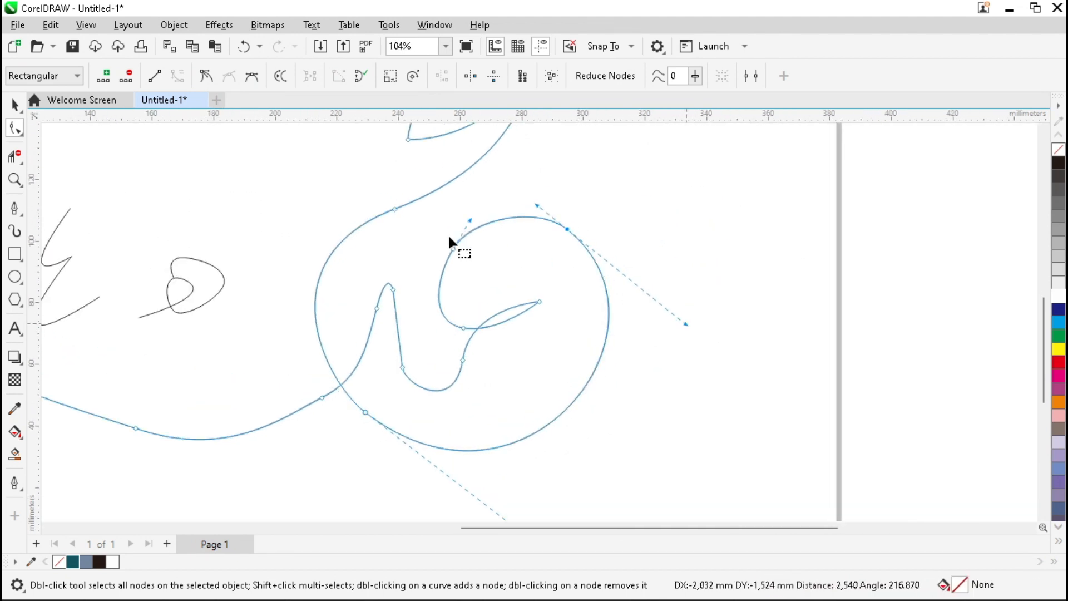
# Step: Delete the node at the foot of the steep stroke inside the bowl and reshape the dip with the neighbouring nodes' handles
pyautogui.scroll(3, 497, 245)
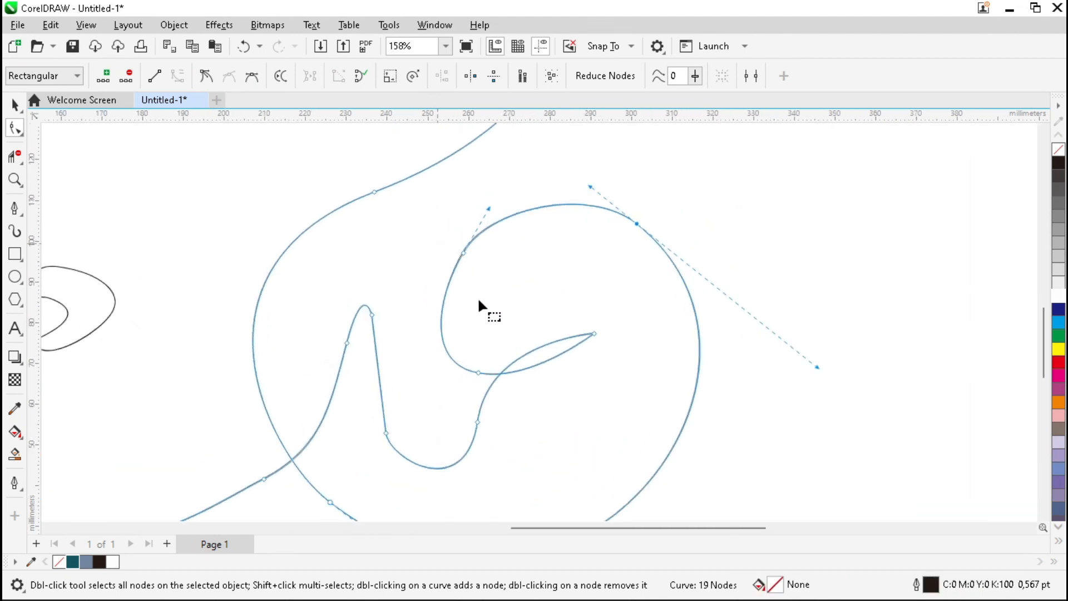
pyautogui.doubleClick(385, 431)
pyautogui.click(372, 314)
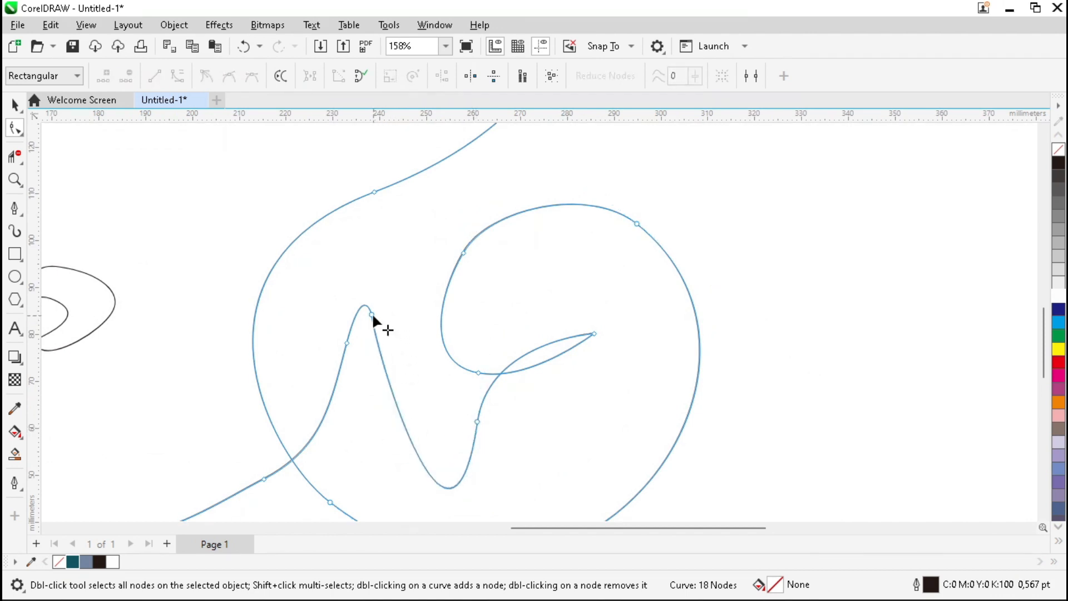
pyautogui.scroll(-2, 452, 295)
pyautogui.scroll(-1, 455, 283)
pyautogui.moveTo(400, 341); pyautogui.dragTo(394, 359)
pyautogui.moveTo(452, 499); pyautogui.dragTo(433, 491)
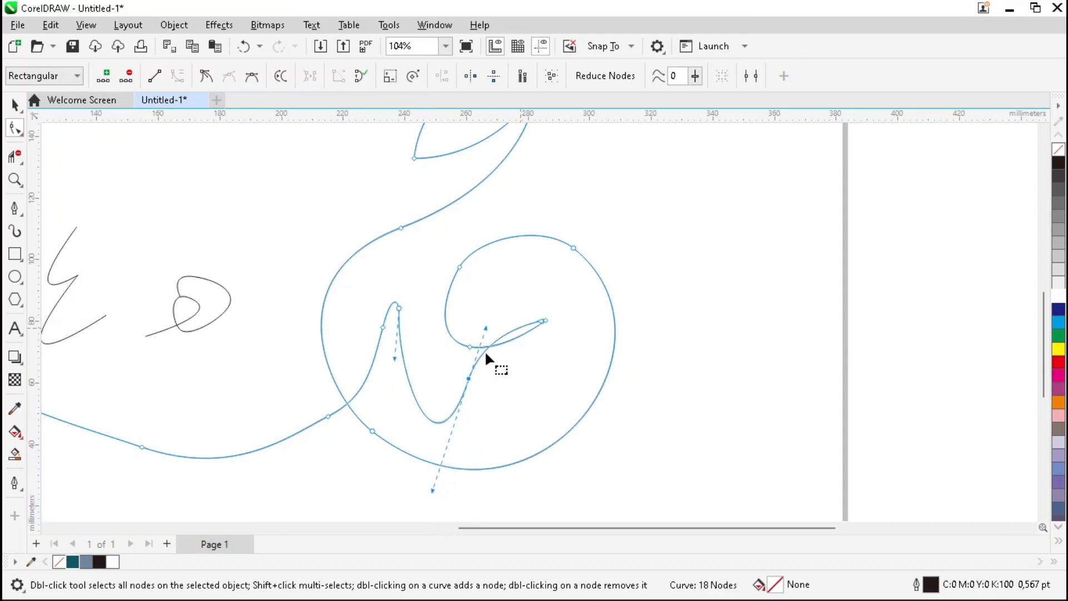
# Step: Delete the two intermediate nodes along the long tail so it runs as one smooth arc
pyautogui.scroll(-5, 517, 334)
pyautogui.scroll(4, 477, 365)
pyautogui.doubleClick(516, 352)
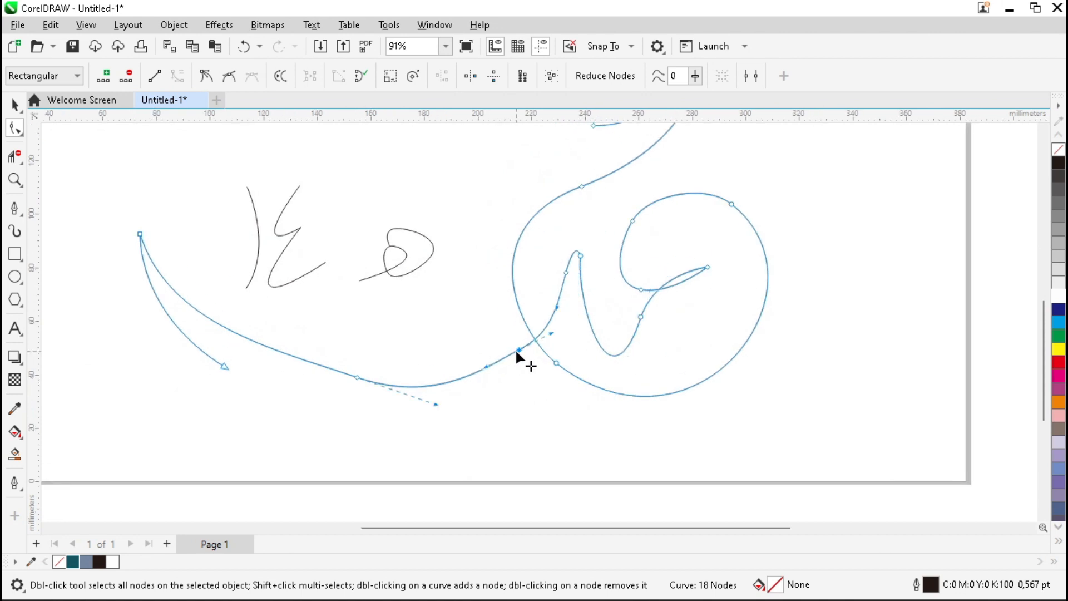
pyautogui.doubleClick(355, 377)
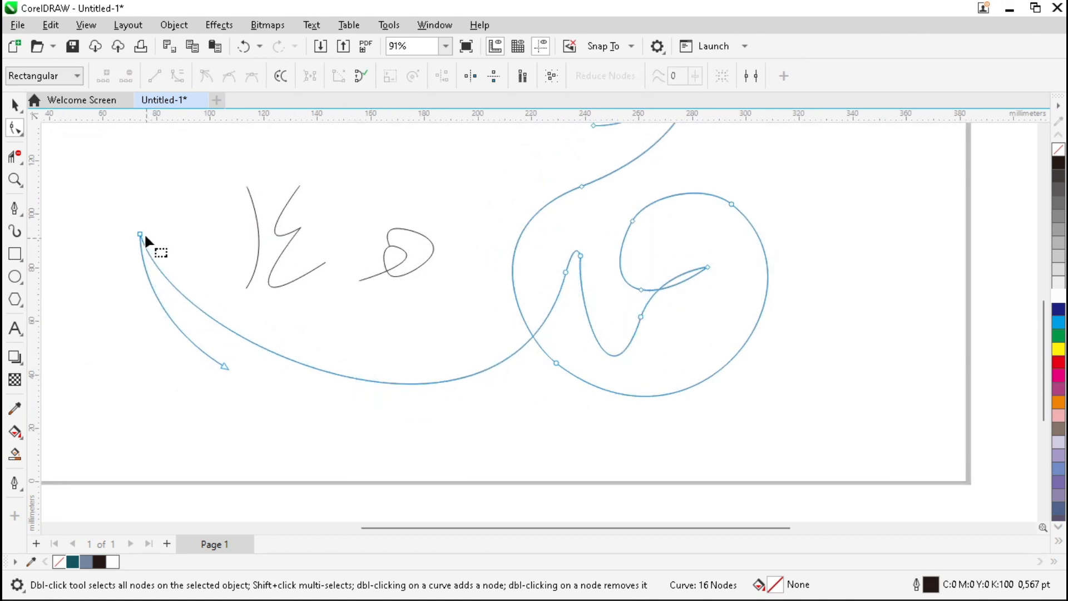
# Step: Select all four curves on the page and set their outline width to 36 pt with the Outline Pen
pyautogui.scroll(-5, 251, 344)
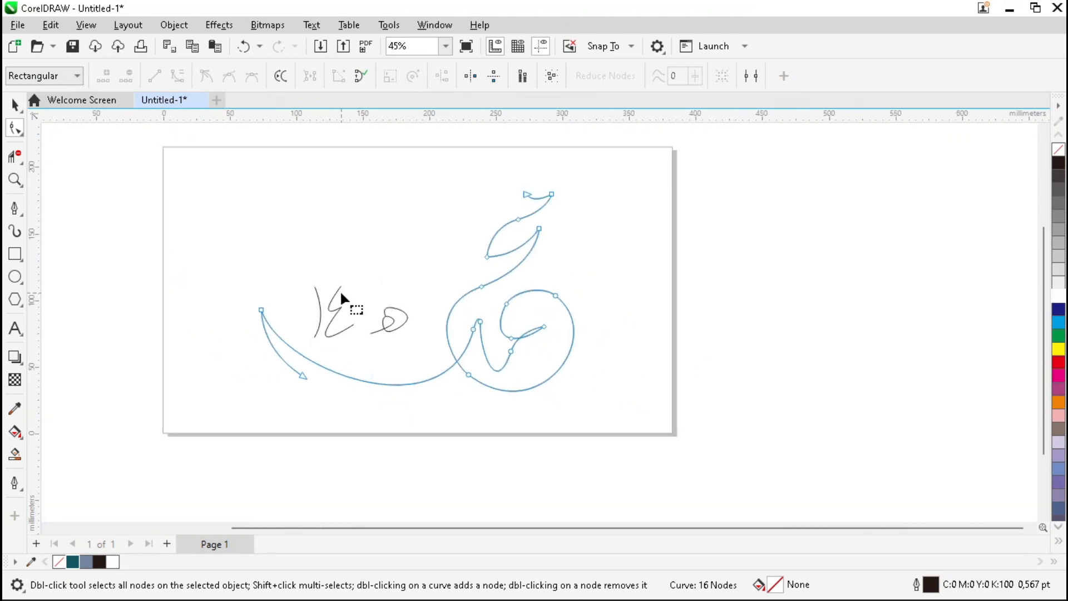
pyautogui.scroll(1, 362, 304)
pyautogui.press('space')
pyautogui.click(487, 149)
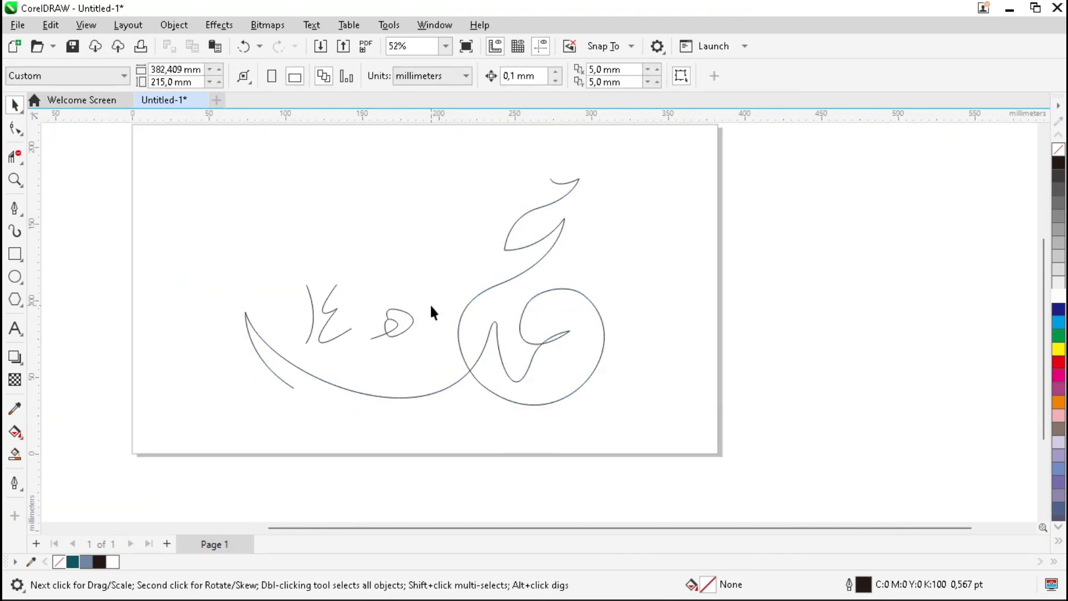
pyautogui.scroll(4, 565, 317)
pyautogui.scroll(-3, 538, 369)
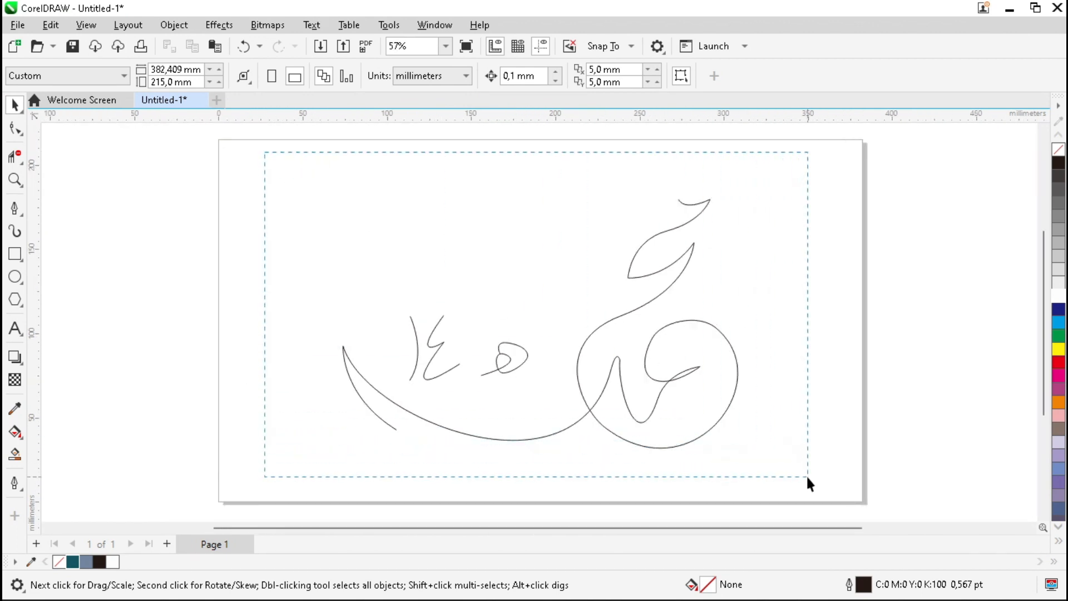
pyautogui.moveTo(808, 476); pyautogui.dragTo(808, 477)
pyautogui.click(20, 489)
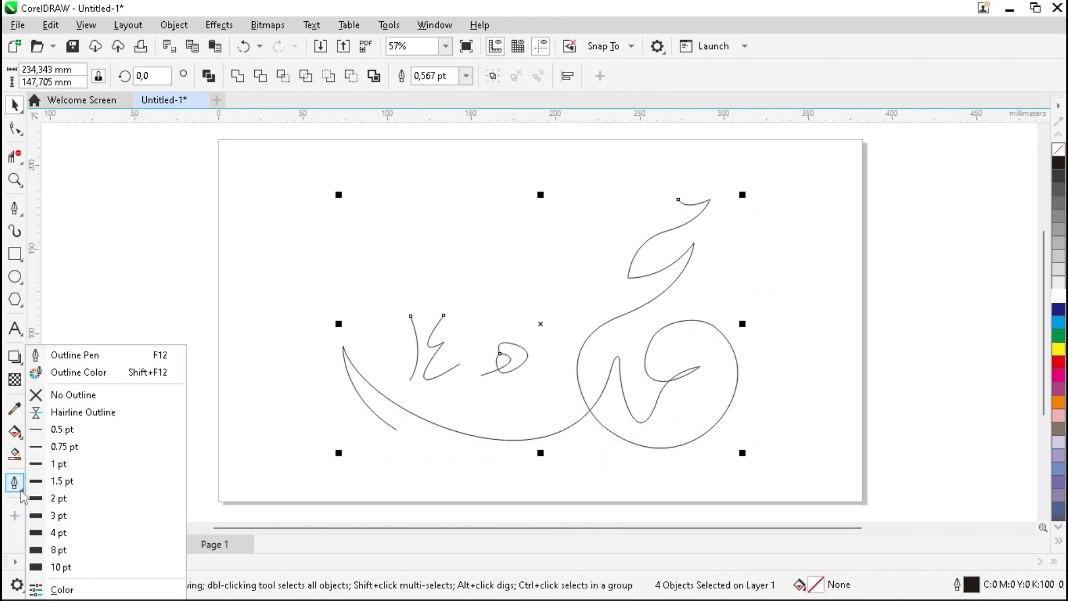
pyautogui.click(91, 355)
pyautogui.moveTo(497, 182); pyautogui.dragTo(778, 35)
pyautogui.click(719, 99)
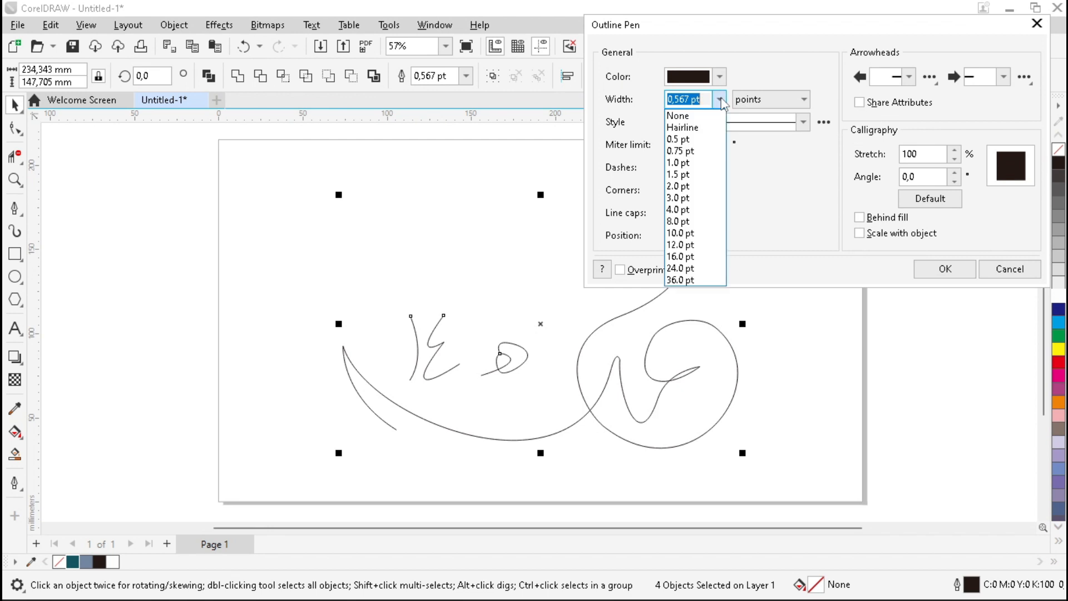
pyautogui.click(696, 282)
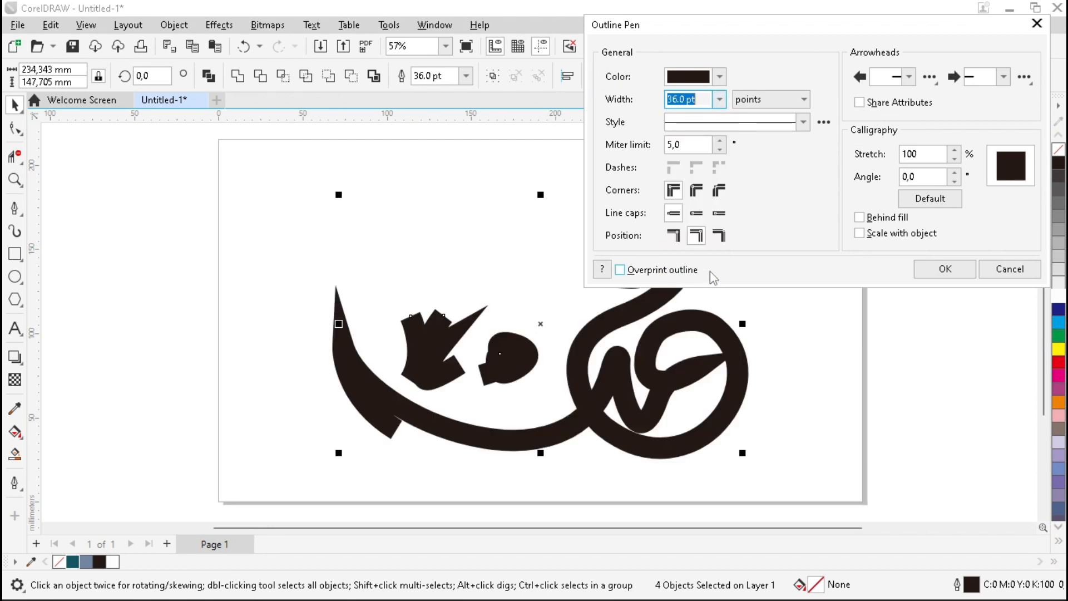
# Step: Give the outlines round corners and round line caps, with a calligraphic nib of 15% stretch and a -15° angle
pyautogui.click(696, 190)
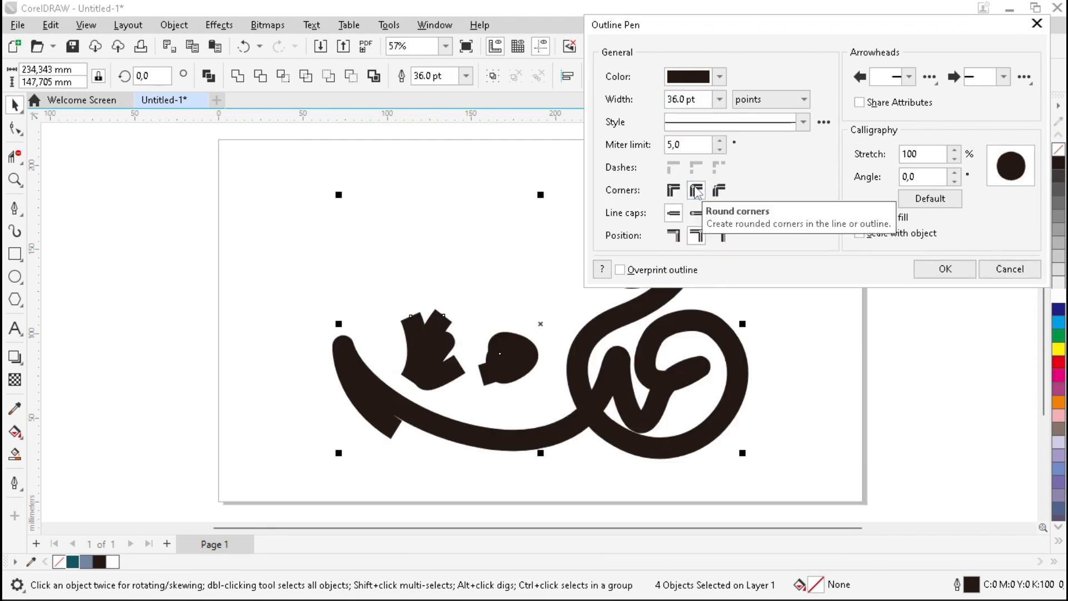
pyautogui.click(697, 215)
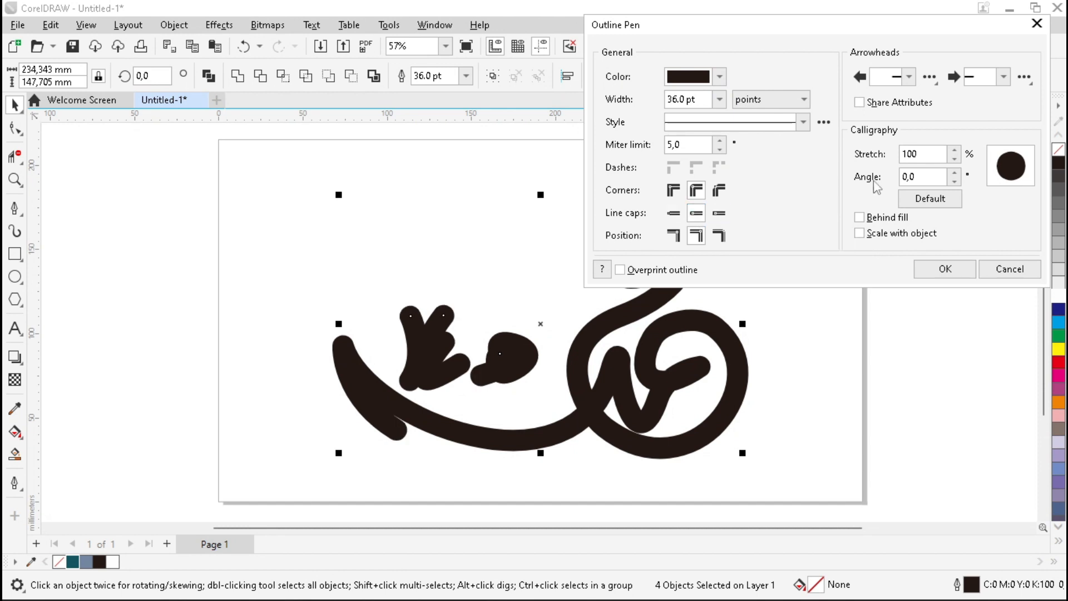
pyautogui.write('15')
pyautogui.moveTo(934, 176); pyautogui.dragTo(892, 176)
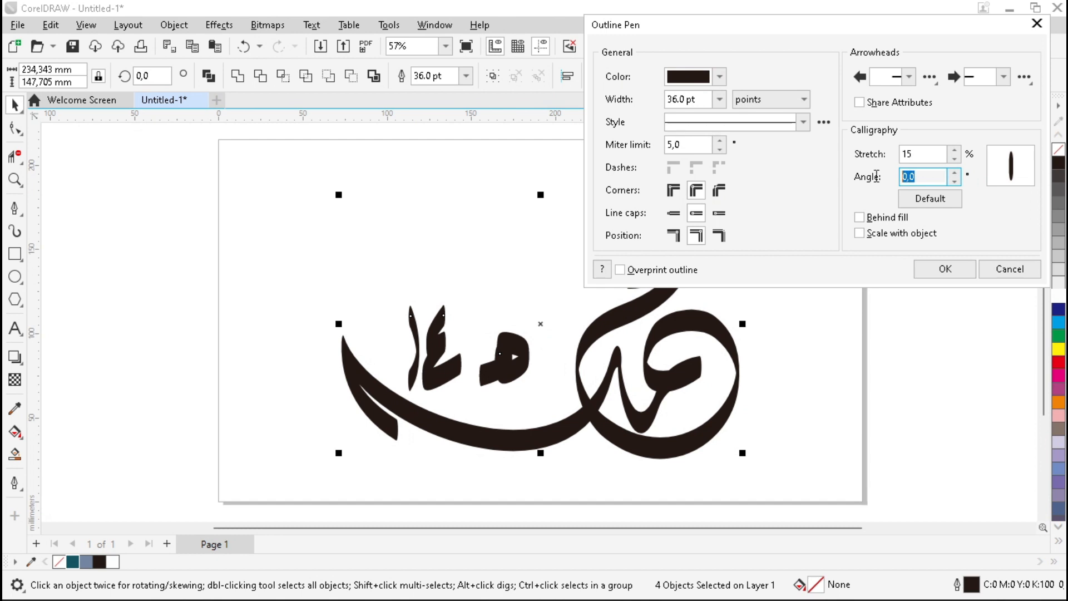
pyautogui.write('-1')
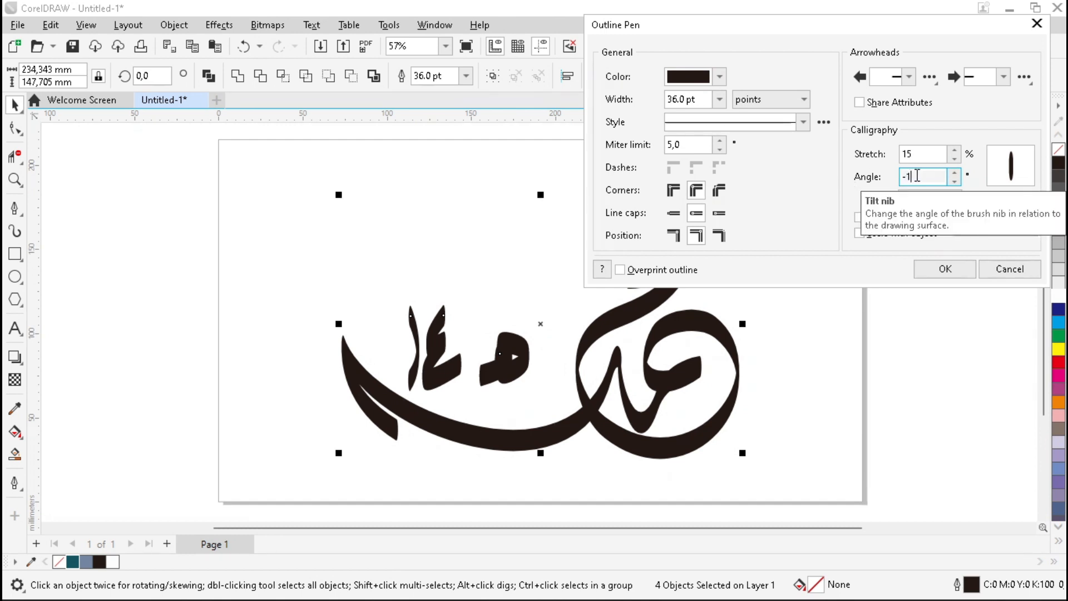
pyautogui.write('5')
pyautogui.moveTo(932, 155); pyautogui.dragTo(873, 153)
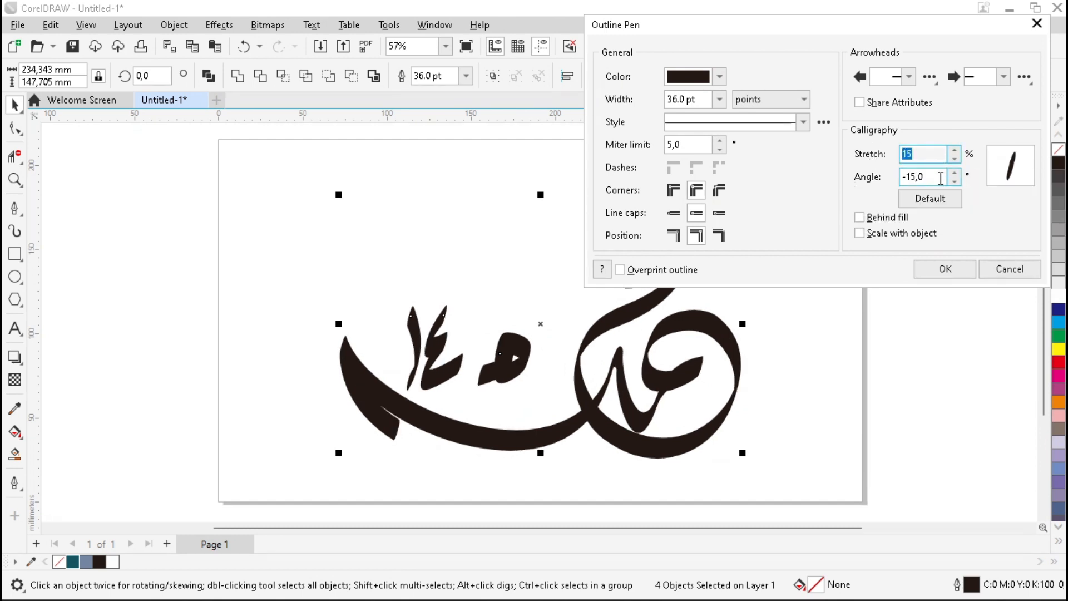
pyautogui.moveTo(940, 177); pyautogui.dragTo(882, 176)
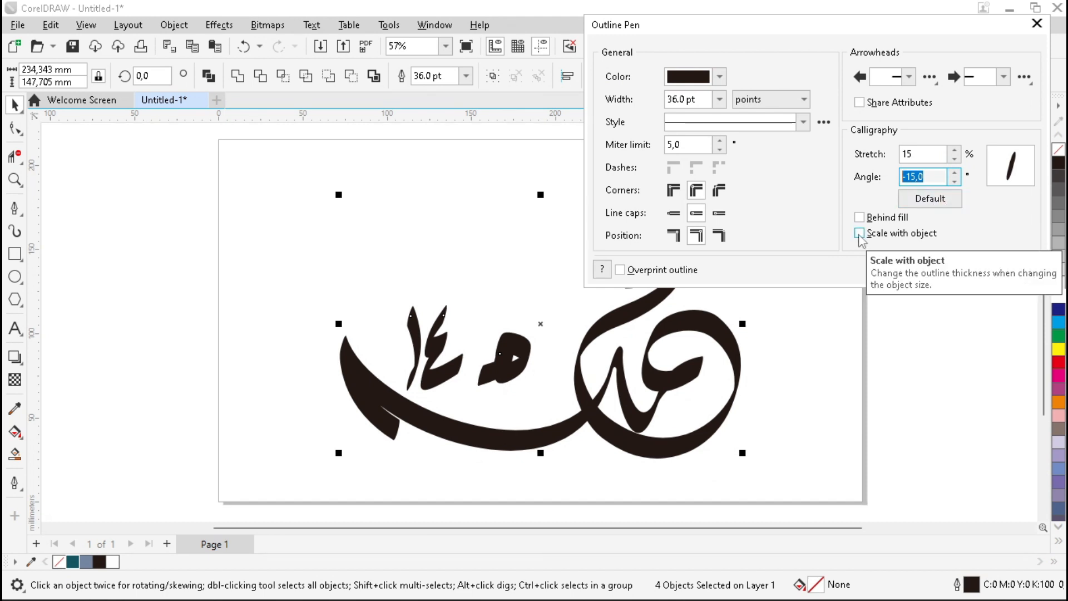
# Step: Make the outlines scale with the object, apply the outline settings and deselect the curves
pyautogui.click(860, 234)
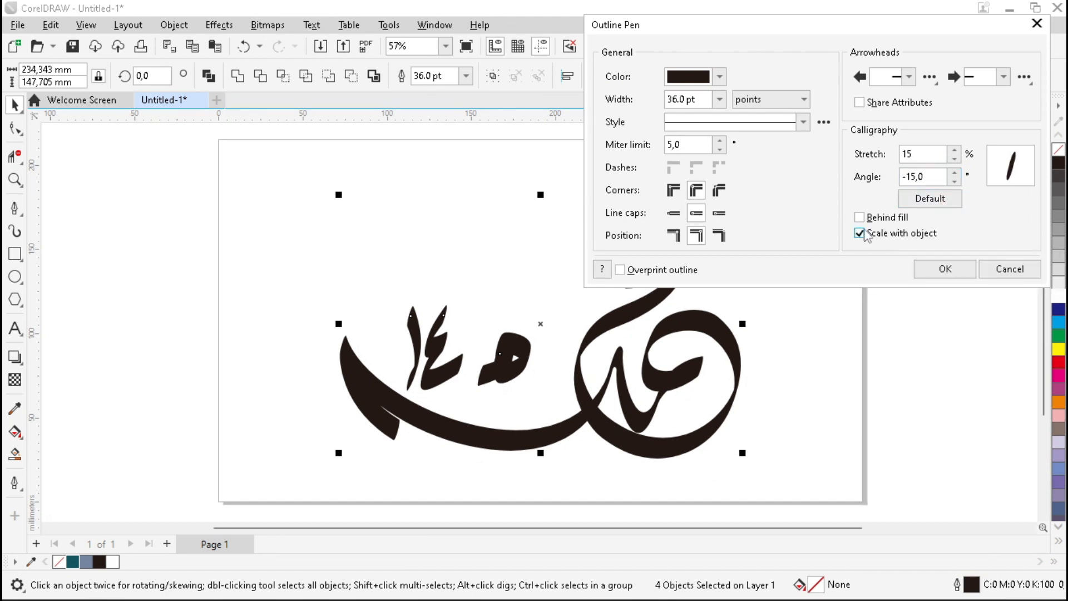
pyautogui.click(944, 270)
pyautogui.click(883, 299)
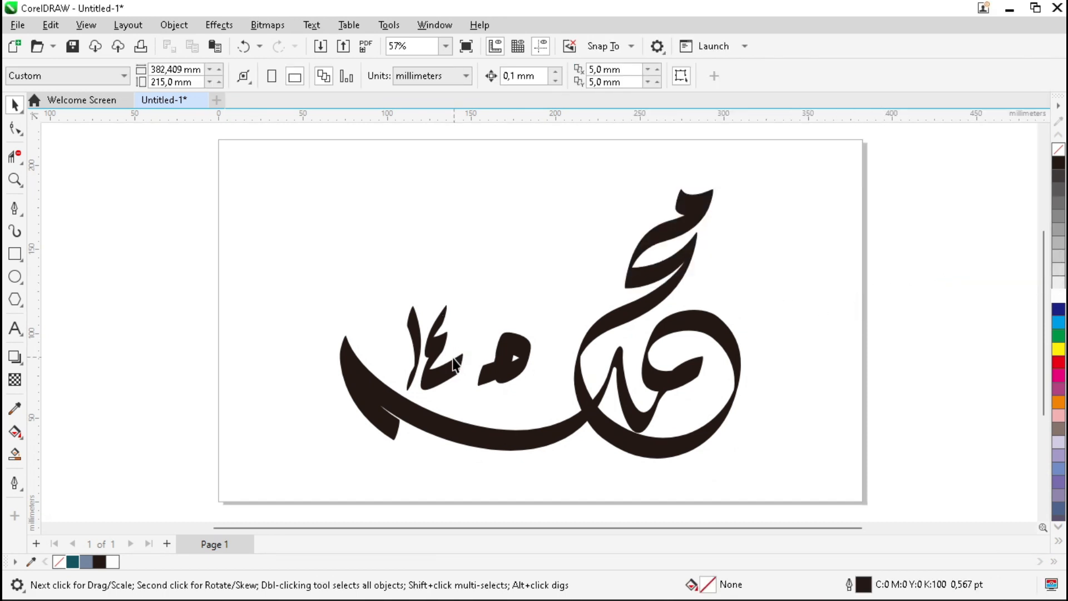
# Step: Select the numerals and the small letter heh above the tail and set their outline width to 24 pt
pyautogui.scroll(1, 500, 384)
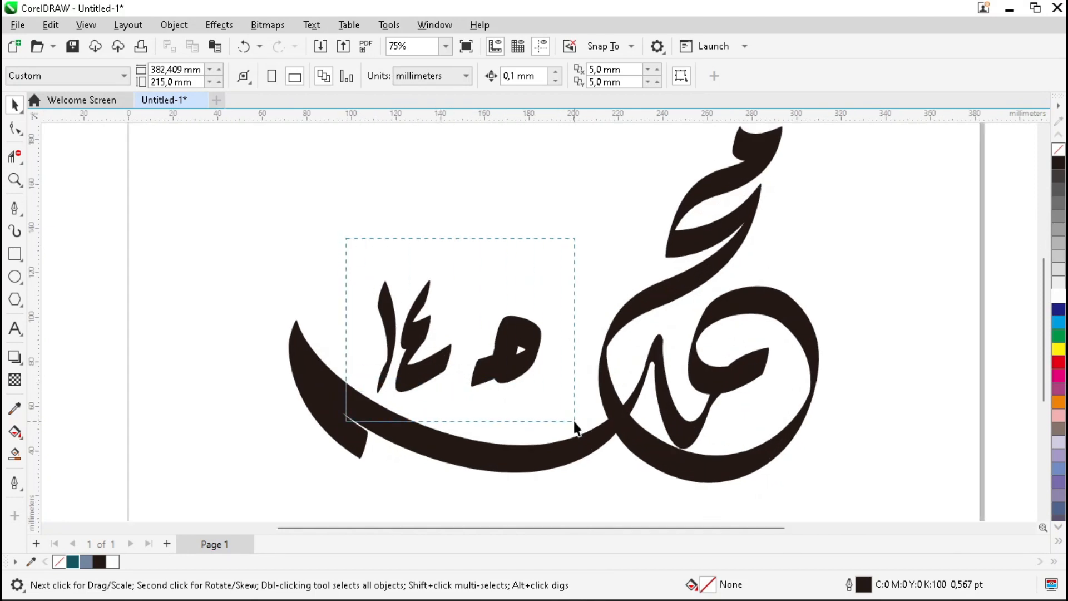
pyautogui.moveTo(573, 422); pyautogui.dragTo(574, 421)
pyautogui.click(466, 76)
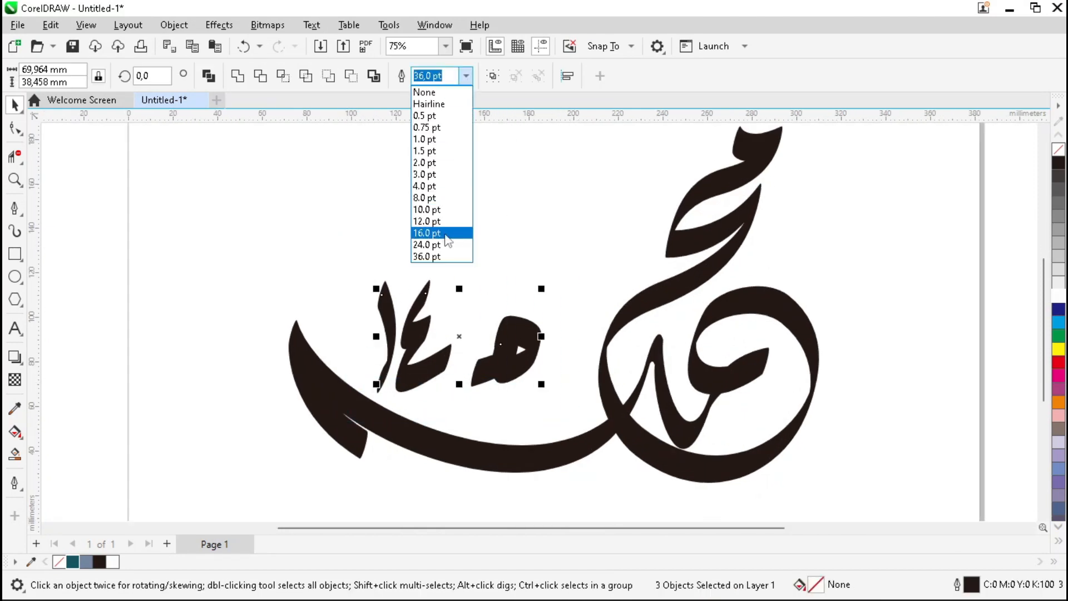
pyautogui.click(434, 233)
pyautogui.click(466, 76)
pyautogui.click(445, 239)
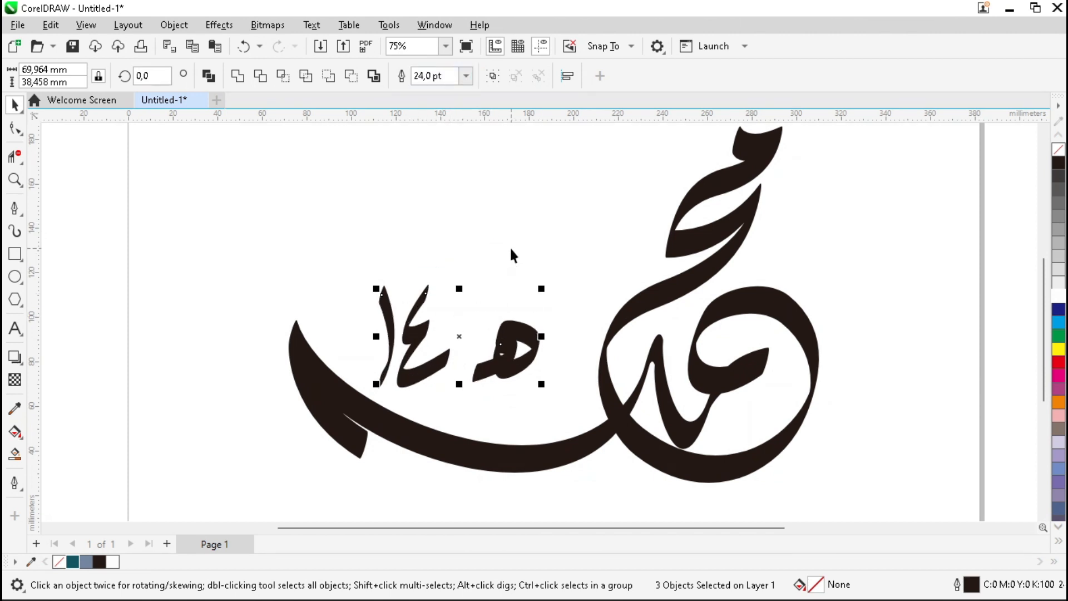
pyautogui.click(511, 255)
# Step: Select all the lettering and numerals and convert their outlines to objects
pyautogui.scroll(-1, 494, 354)
pyautogui.scroll(-1, 548, 317)
pyautogui.moveTo(307, 179); pyautogui.dragTo(788, 452)
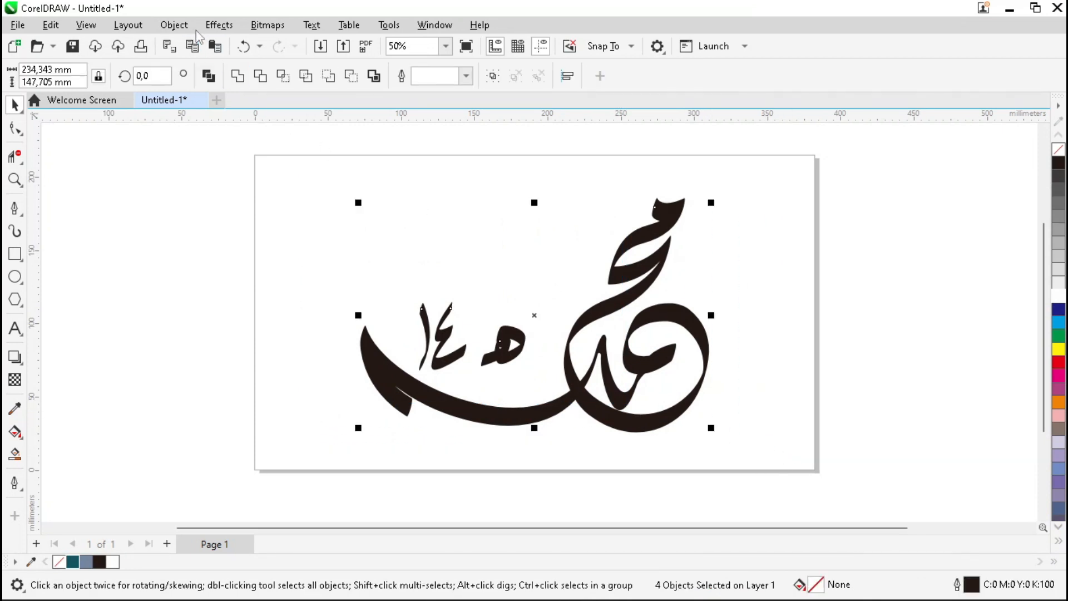
pyautogui.click(177, 26)
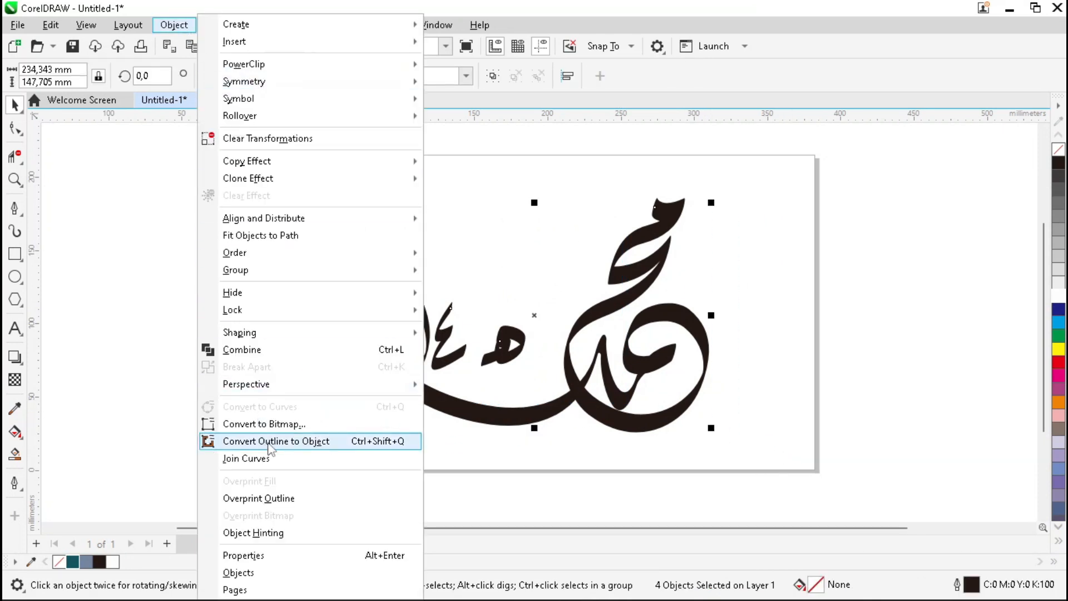
pyautogui.click(303, 443)
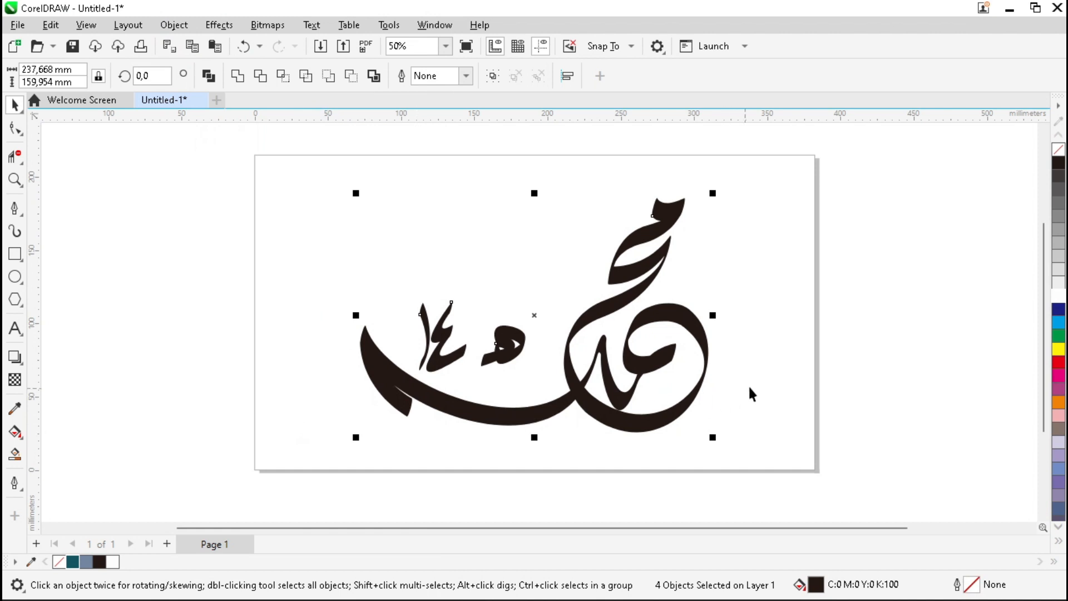
# Step: Select every node of the converted shapes, reduce the nodes, and deselect the shapes
pyautogui.click(19, 129)
pyautogui.moveTo(271, 163)
pyautogui.mouseDown()
pyautogui.moveTo(579, 367)
pyautogui.moveTo(790, 479)
pyautogui.mouseUp()
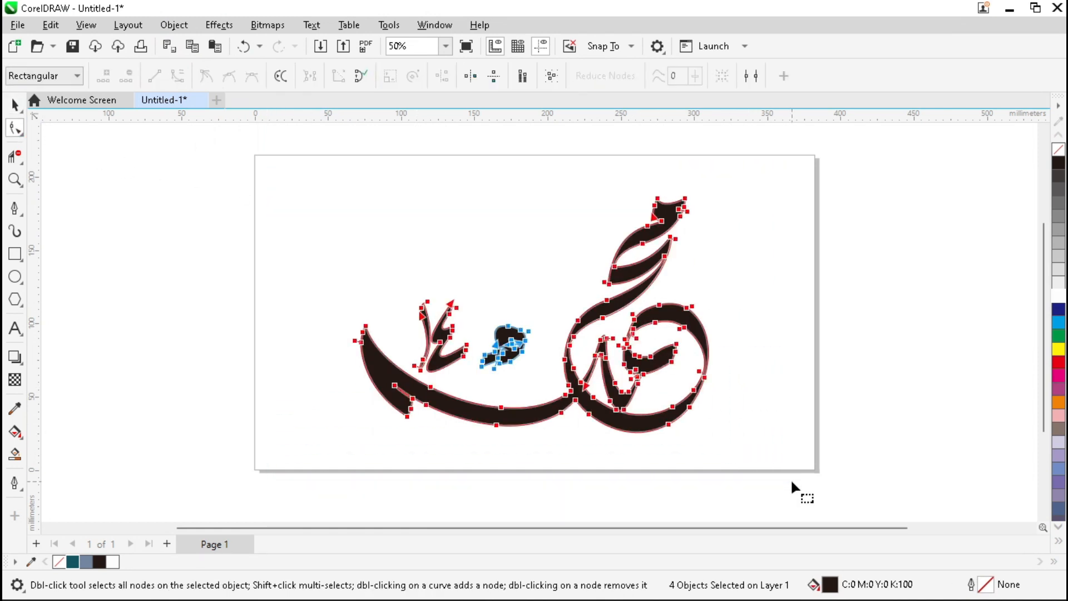
pyautogui.click(611, 79)
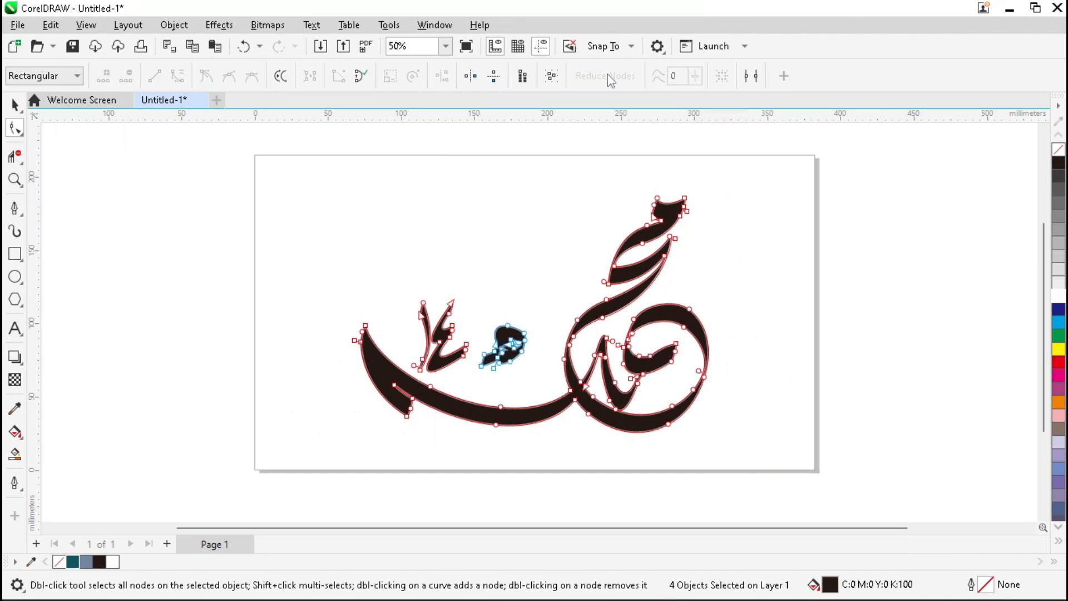
pyautogui.press('space')
pyautogui.click(742, 269)
# Step: Reshape the numeral one by moving its upper-left node down and outward and adjusting the handle of its lower inner node
pyautogui.scroll(2, 646, 281)
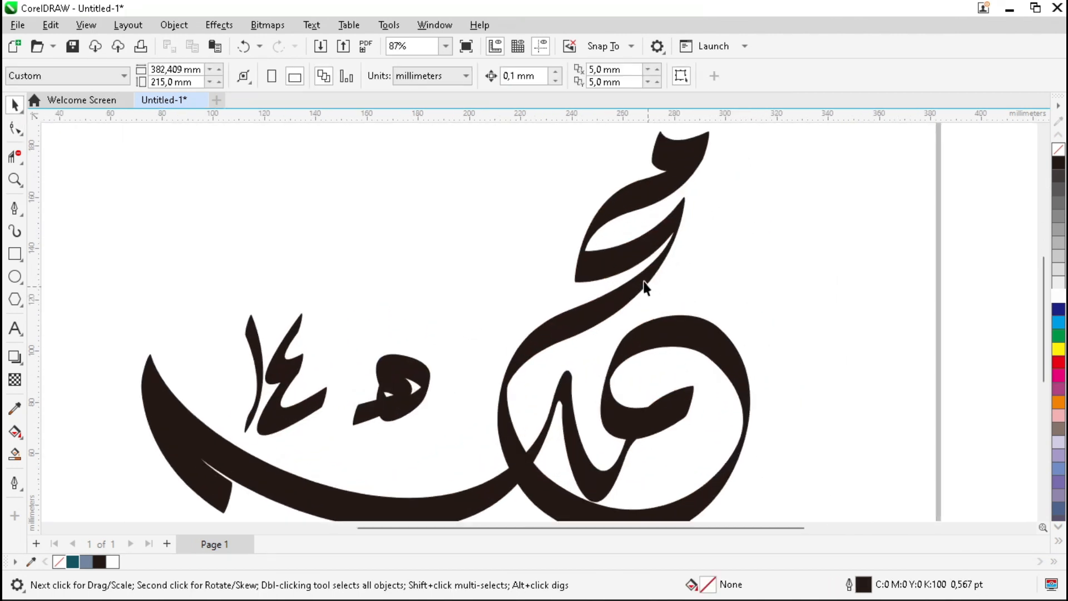
pyautogui.scroll(-1, 651, 225)
pyautogui.scroll(2, 429, 370)
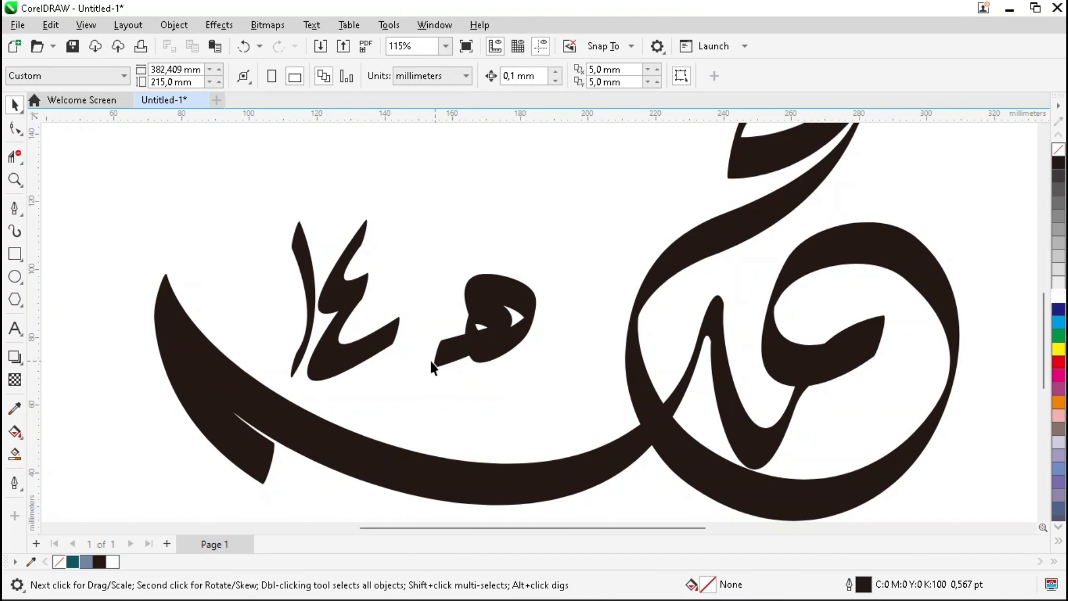
pyautogui.scroll(1, 303, 311)
pyautogui.click(322, 250)
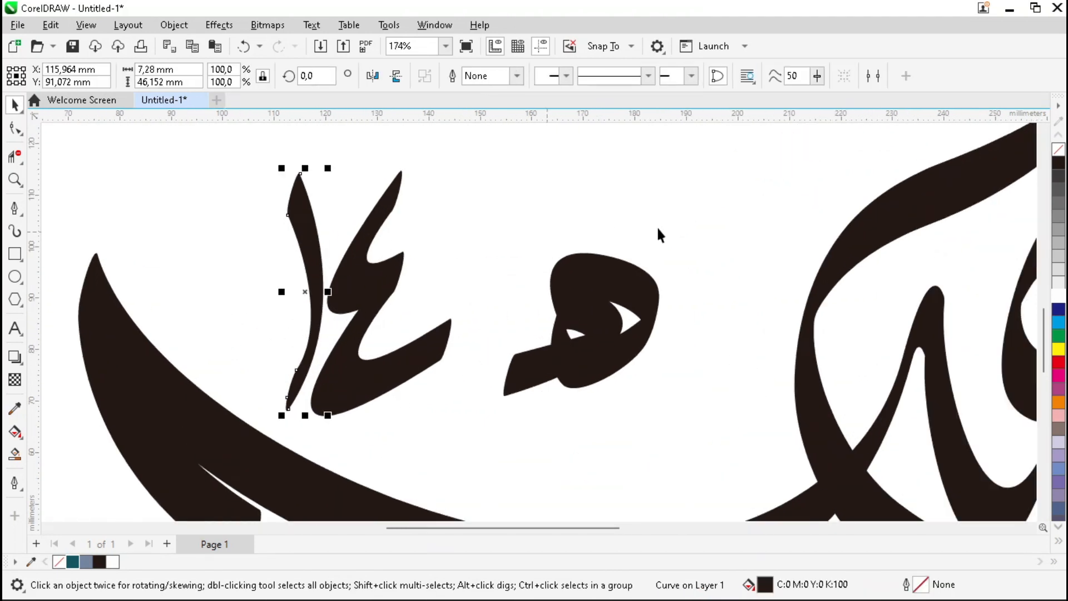
pyautogui.scroll(-1, 656, 229)
pyautogui.scroll(1, 291, 254)
pyautogui.click(15, 128)
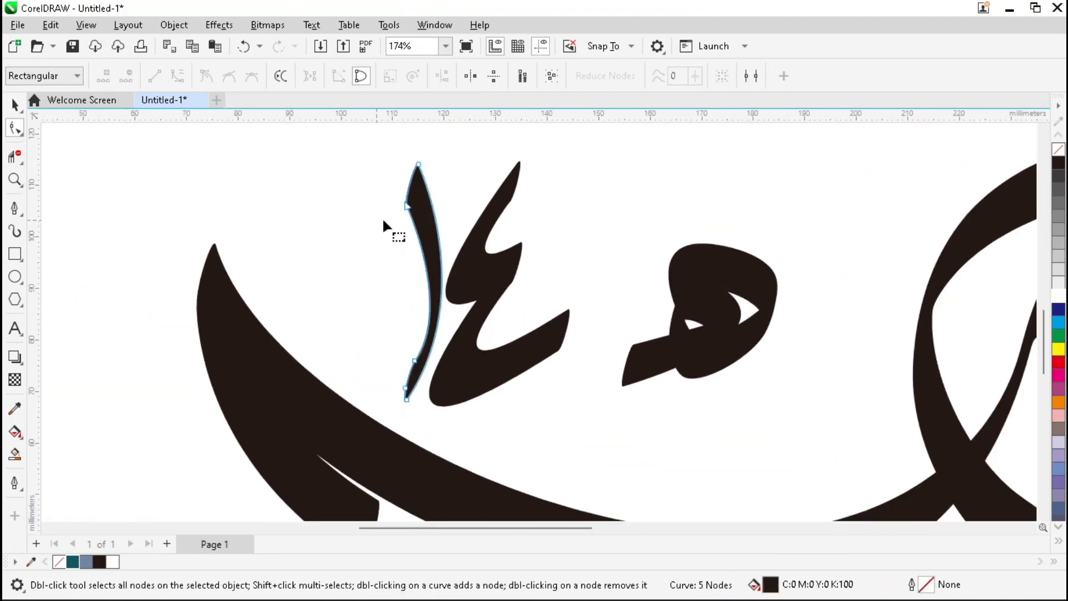
pyautogui.scroll(1, 384, 222)
pyautogui.moveTo(414, 211)
pyautogui.mouseDown()
pyautogui.moveTo(391, 221)
pyautogui.moveTo(402, 227)
pyautogui.mouseUp()
pyautogui.moveTo(462, 319); pyautogui.dragTo(467, 298)
pyautogui.scroll(-1, 406, 278)
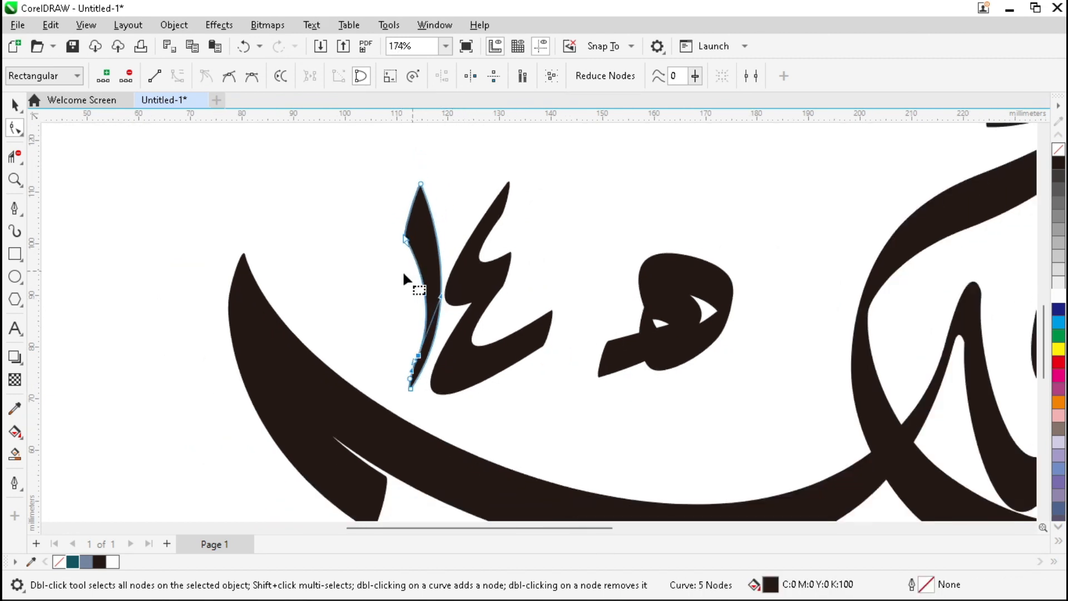
# Step: Delete the lower corner node at the numeral four's right end to smooth its base curve
pyautogui.click(515, 358)
pyautogui.scroll(2, 526, 373)
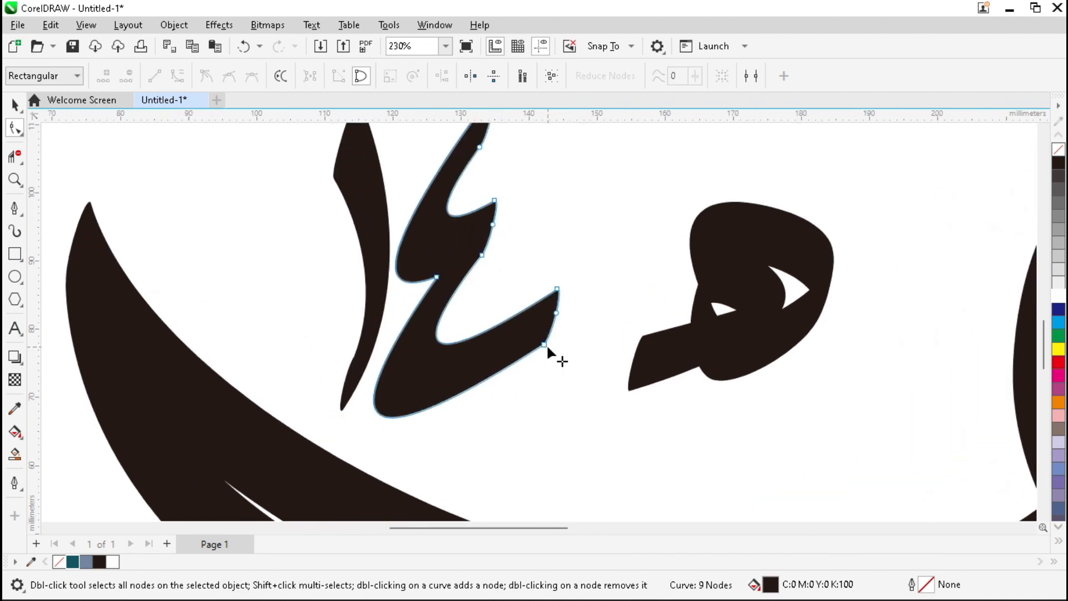
pyautogui.doubleClick(544, 345)
pyautogui.scroll(-2, 573, 334)
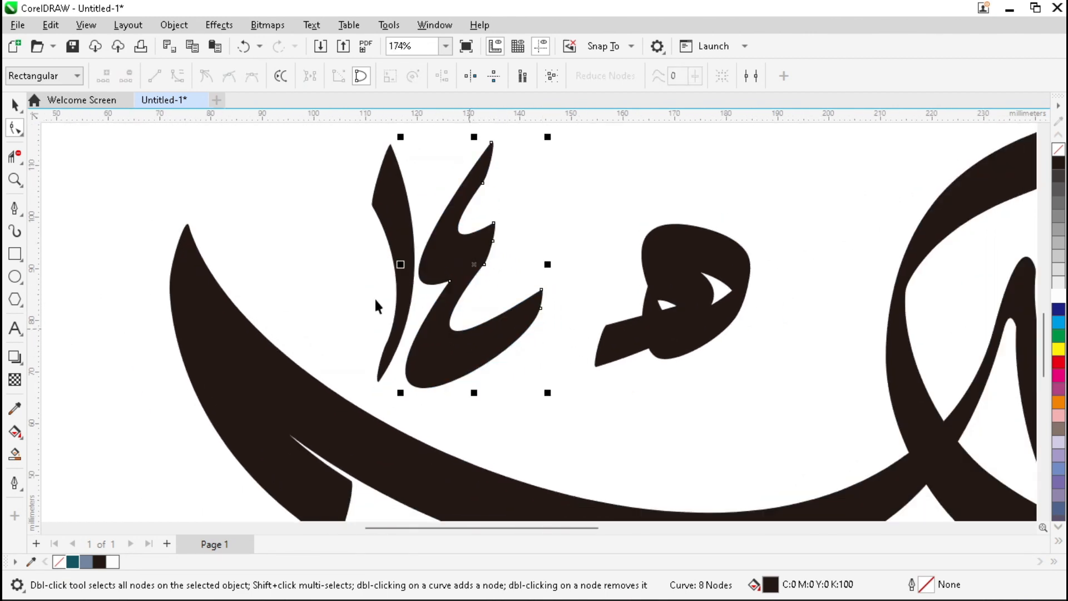
pyautogui.press('space')
pyautogui.click(312, 334)
# Step: Scale the numeral four down slightly from its lower-left corner
pyautogui.scroll(-2, 312, 333)
pyautogui.click(429, 290)
pyautogui.moveTo(372, 397); pyautogui.dragTo(382, 383)
pyautogui.click(414, 403)
# Step: Move the letter heh aside beyond the tail's left tip and duplicate the numeral four twice to form ١٤٤٤
pyautogui.scroll(-2, 622, 344)
pyautogui.moveTo(622, 343); pyautogui.dragTo(201, 259)
pyautogui.scroll(2, 479, 340)
pyautogui.moveTo(479, 341); pyautogui.dragTo(595, 360)
pyautogui.moveTo(597, 362); pyautogui.dragTo(716, 355)
pyautogui.scroll(-1, 441, 276)
pyautogui.click(349, 237)
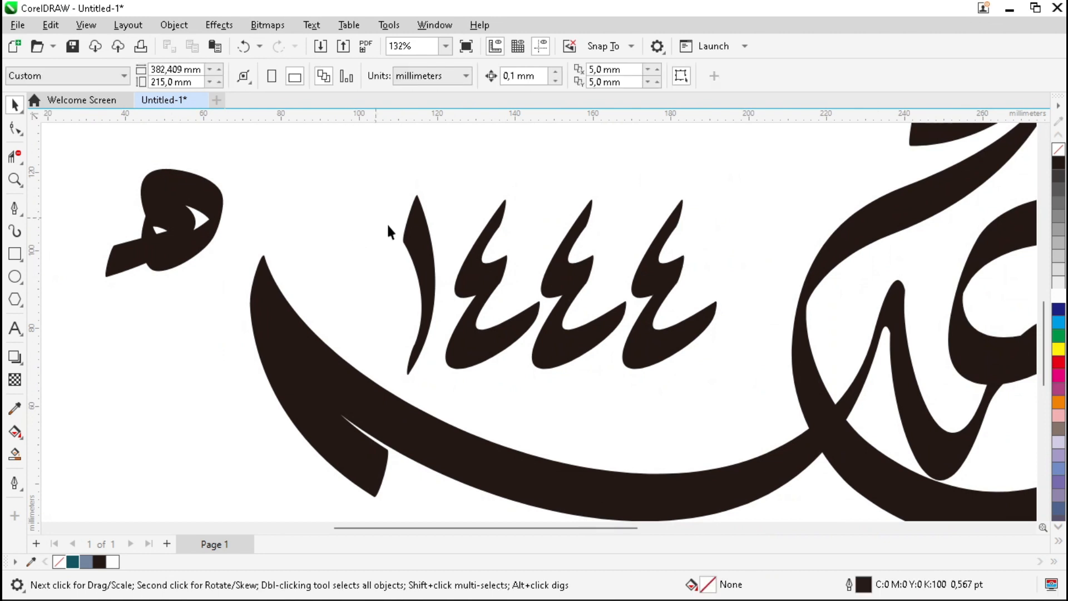
# Step: Select the four numerals ١٤٤٤ and scale them down together from their upper-right corner
pyautogui.scroll(-1, 474, 277)
pyautogui.moveTo(404, 212); pyautogui.dragTo(718, 379)
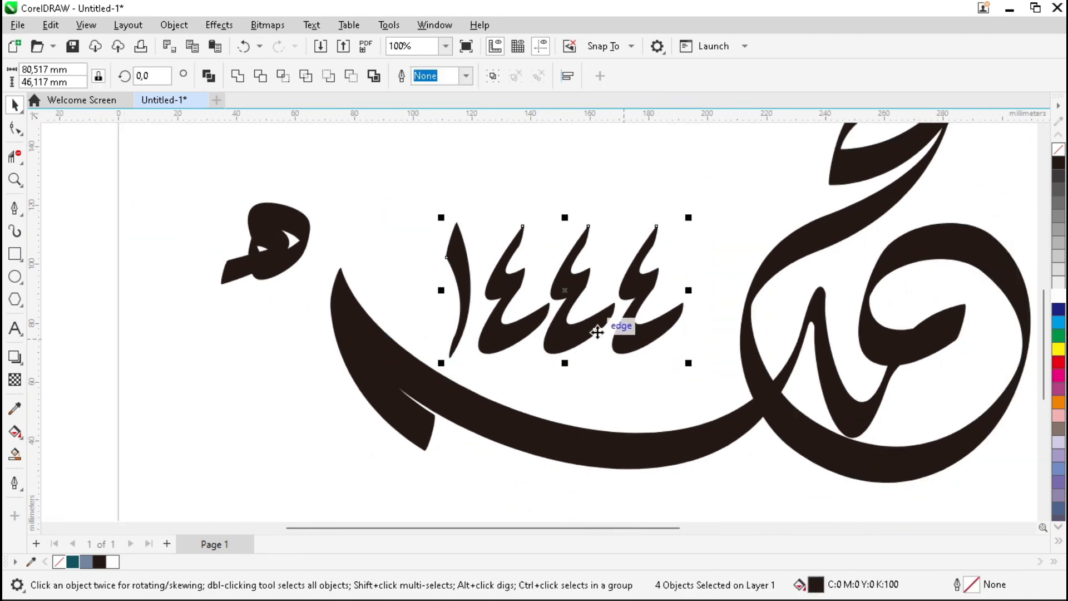
pyautogui.moveTo(686, 217); pyautogui.dragTo(638, 245)
# Step: Move the letter heh to the right of the last numeral four and scale it down to suit the numerals
pyautogui.moveTo(248, 218); pyautogui.dragTo(676, 294)
pyautogui.scroll(1, 702, 344)
pyautogui.scroll(2, 702, 344)
pyautogui.moveTo(745, 235); pyautogui.dragTo(722, 256)
pyautogui.scroll(3, 677, 313)
pyautogui.moveTo(750, 222); pyautogui.dragTo(715, 248)
pyautogui.click(505, 263)
pyautogui.scroll(-4, 505, 262)
pyautogui.moveTo(543, 312); pyautogui.dragTo(565, 291)
pyautogui.click(509, 378)
pyautogui.scroll(-3, 733, 378)
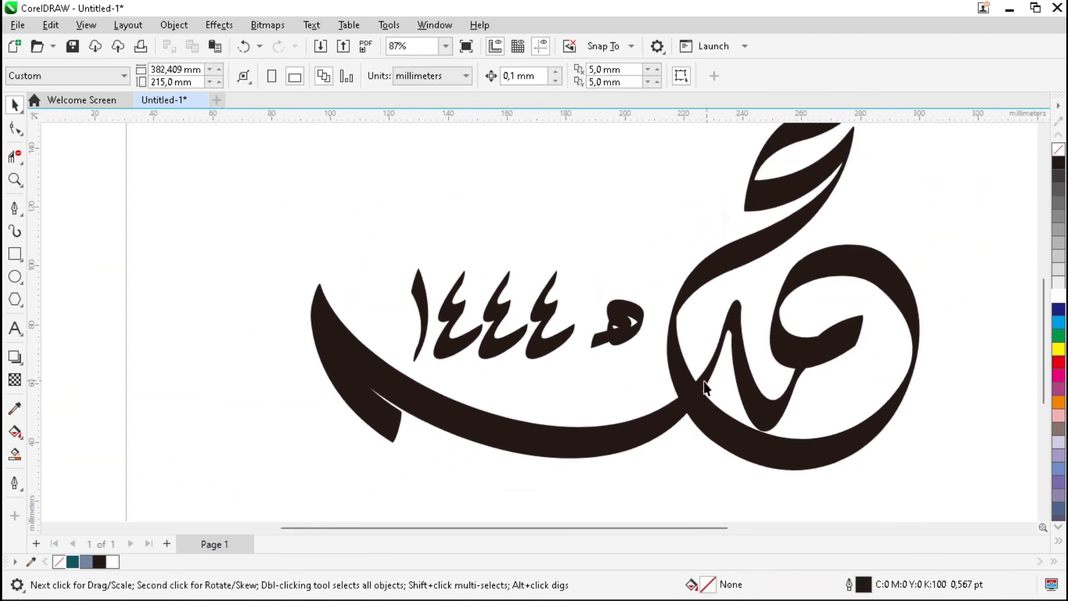
# Step: Remove the surplus nodes from the blunt end of the tail's short lower branch on the lettering outline
pyautogui.scroll(-3, 523, 359)
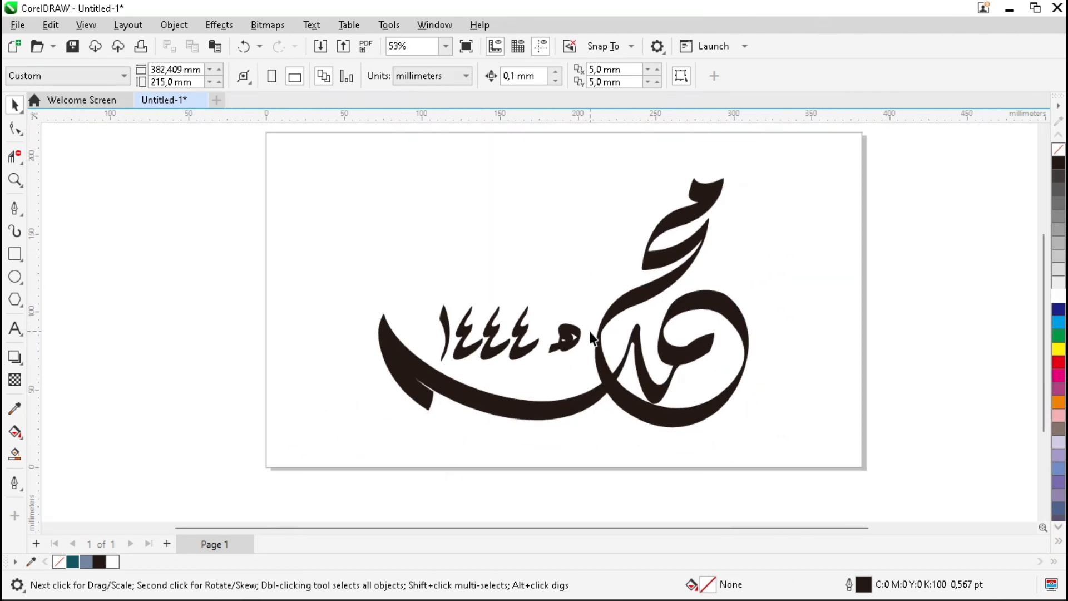
pyautogui.click(420, 400)
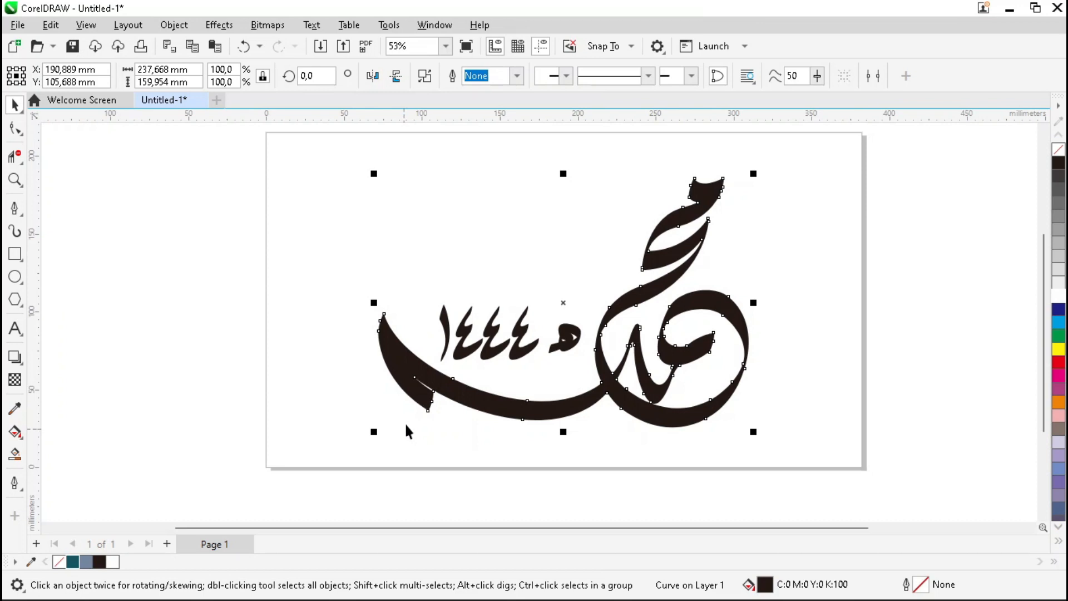
pyautogui.scroll(5, 437, 382)
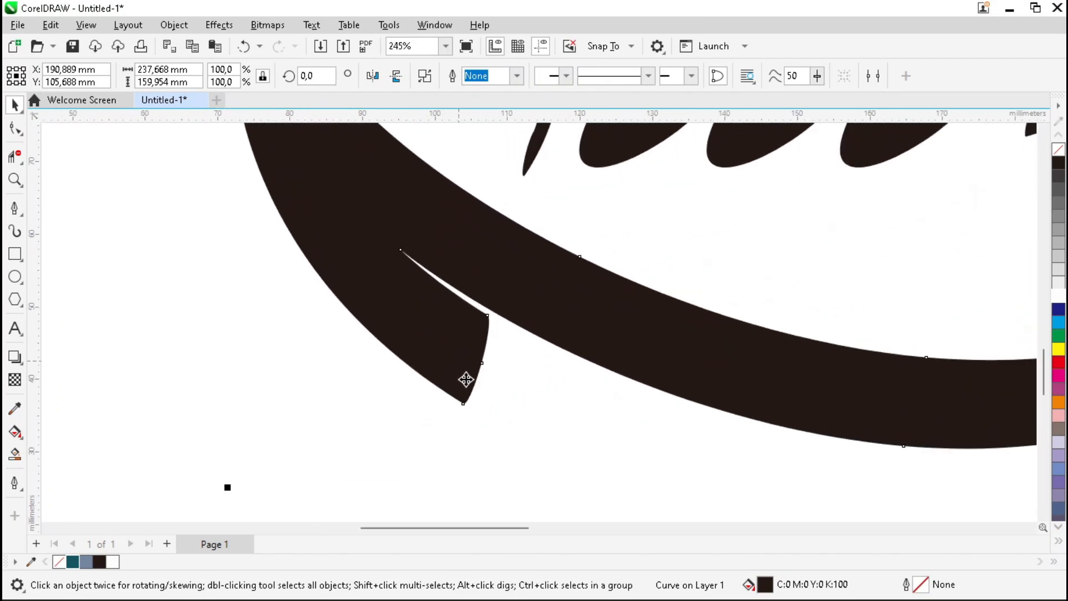
pyautogui.click(15, 129)
pyautogui.scroll(2, 466, 334)
pyautogui.moveTo(496, 311); pyautogui.dragTo(512, 341)
pyautogui.doubleClick(489, 385)
pyautogui.doubleClick(461, 446)
pyautogui.scroll(-5, 611, 426)
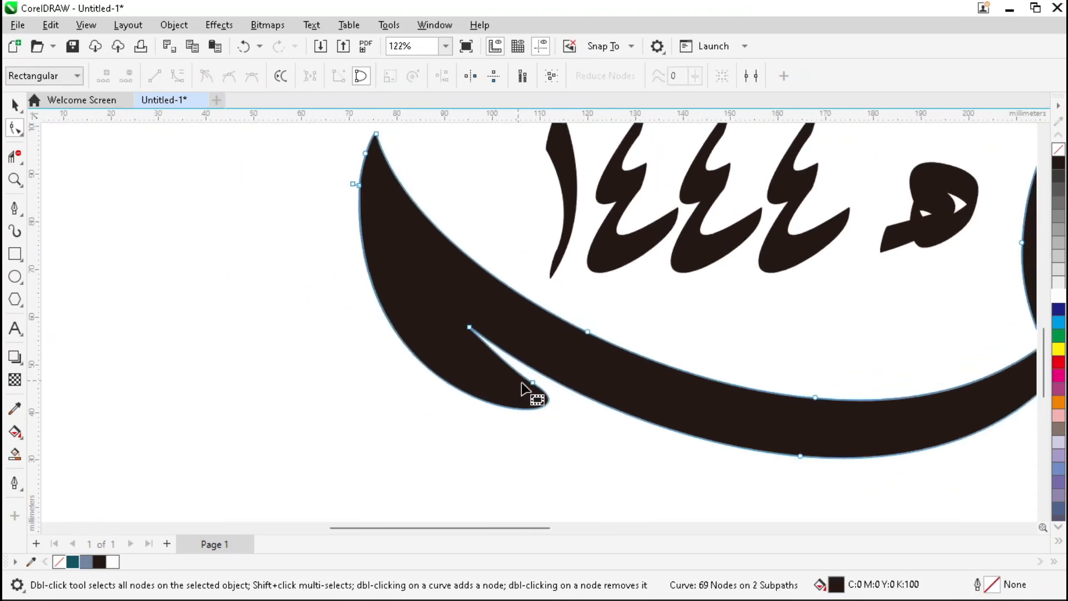
# Step: Reshape the tail's short lower branch into a sharp point by drawing out its end node and curving its inner and outer edges
pyautogui.scroll(3, 528, 389)
pyautogui.click(538, 384)
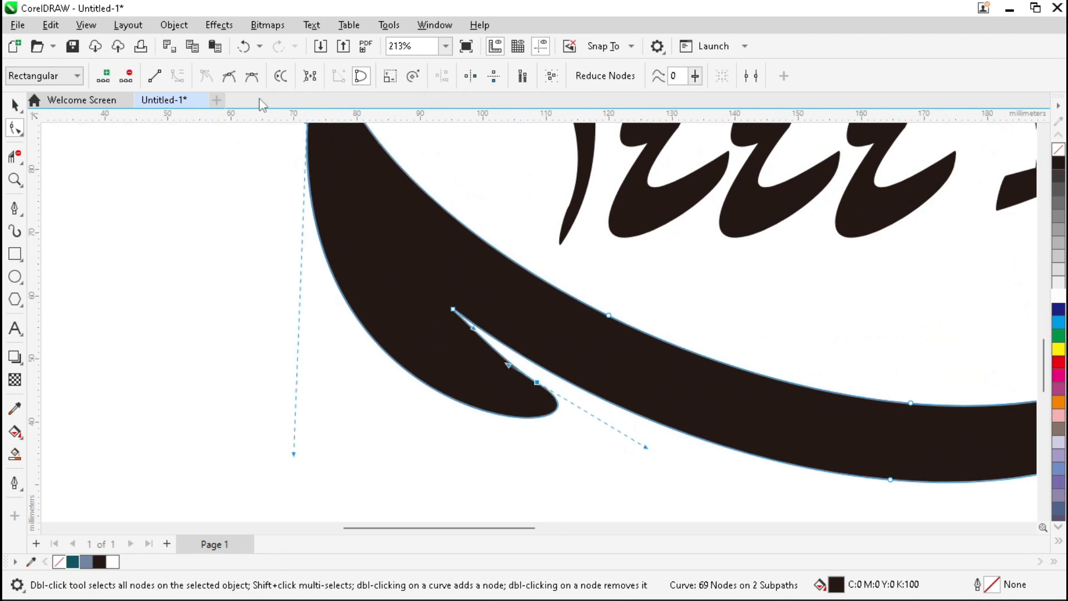
pyautogui.click(229, 76)
pyautogui.moveTo(646, 451); pyautogui.dragTo(600, 444)
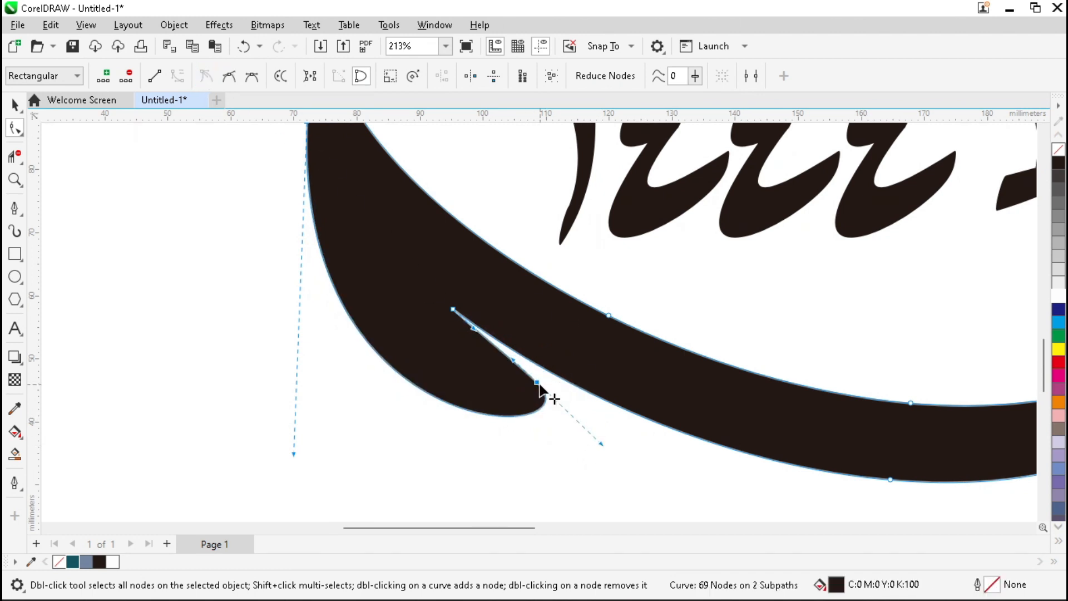
pyautogui.moveTo(600, 444)
pyautogui.mouseDown()
pyautogui.moveTo(553, 444)
pyautogui.moveTo(485, 390)
pyautogui.moveTo(603, 432)
pyautogui.mouseUp()
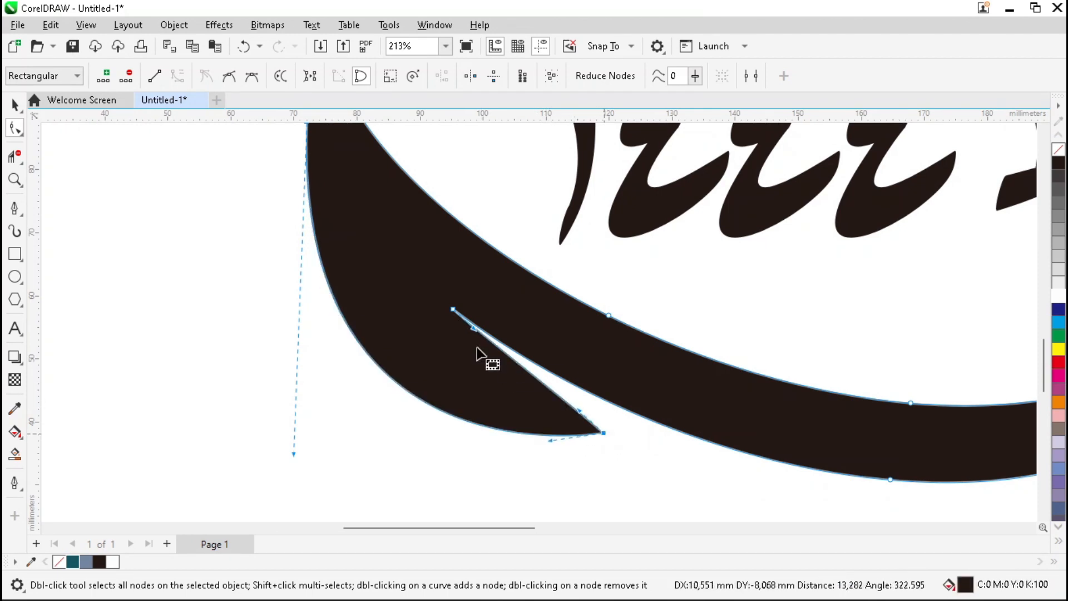
pyautogui.moveTo(475, 333); pyautogui.dragTo(521, 396)
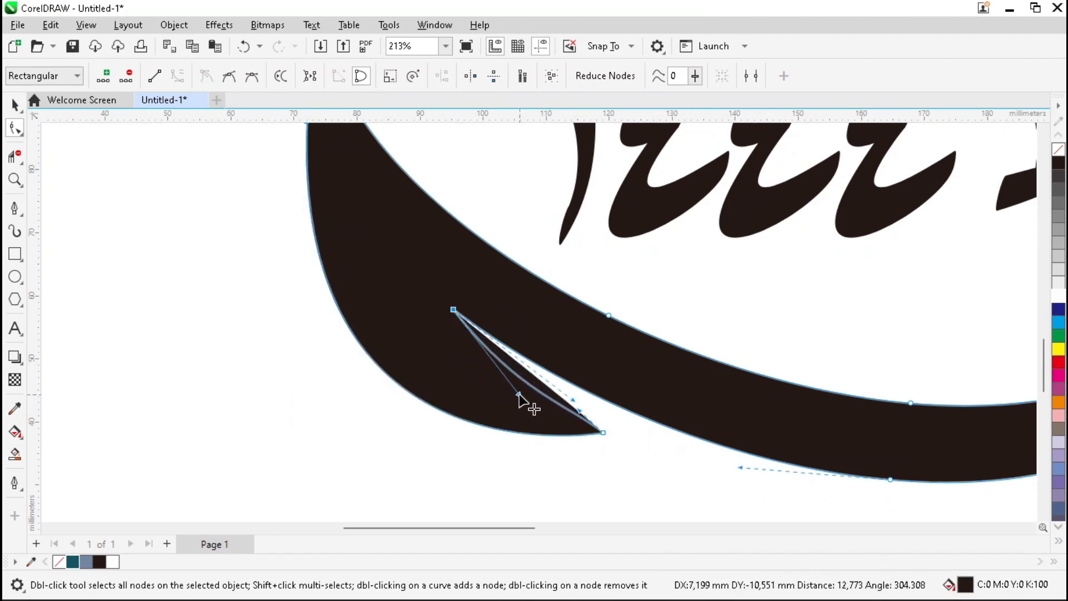
pyautogui.moveTo(603, 433); pyautogui.dragTo(572, 419)
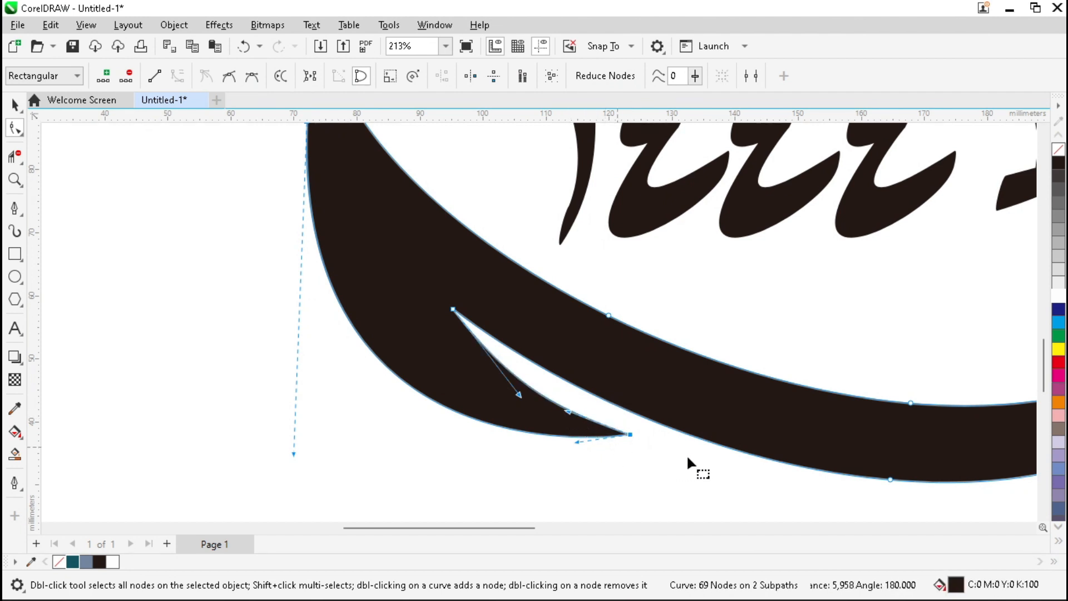
pyautogui.scroll(-3, 691, 465)
pyautogui.moveTo(445, 455); pyautogui.dragTo(490, 437)
# Step: Delete the surplus nodes just below the tail's upper-left tip, leaving only the tip node
pyautogui.scroll(2, 477, 233)
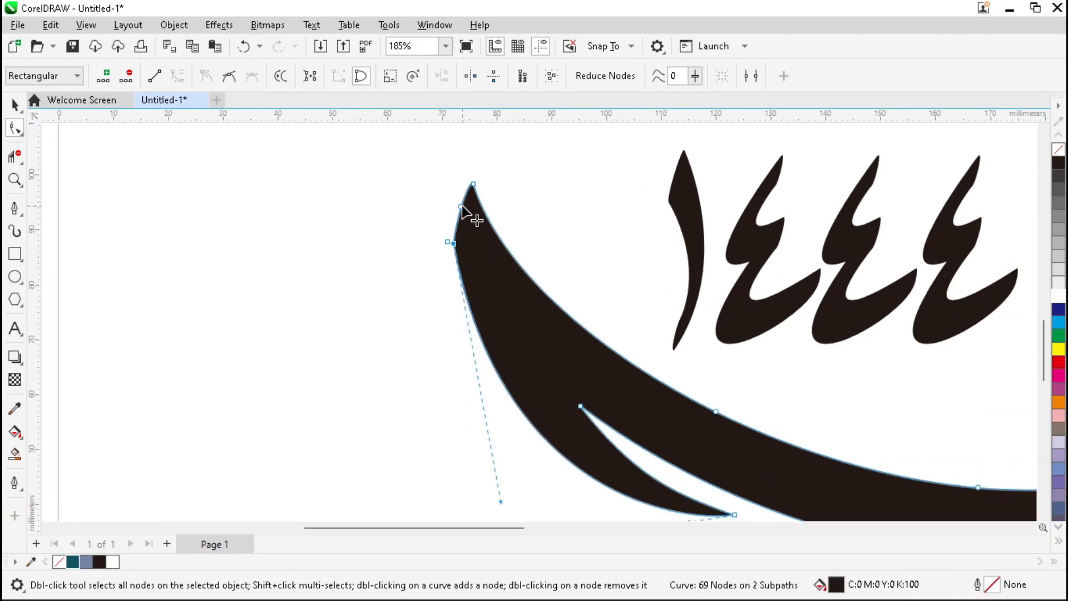
pyautogui.doubleClick(461, 207)
pyautogui.doubleClick(454, 243)
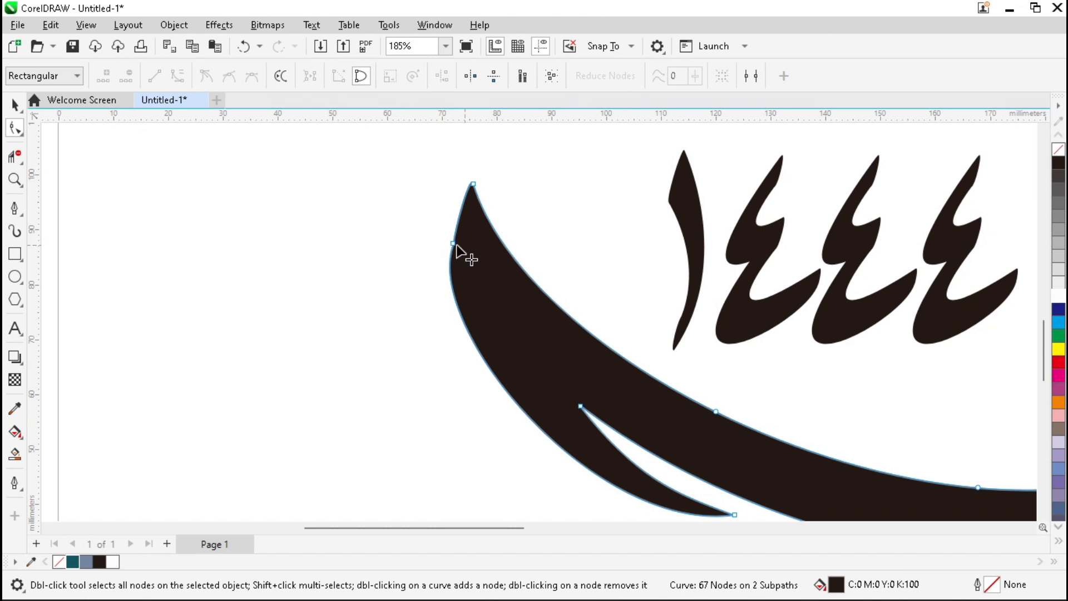
pyautogui.doubleClick(455, 245)
pyautogui.click(473, 184)
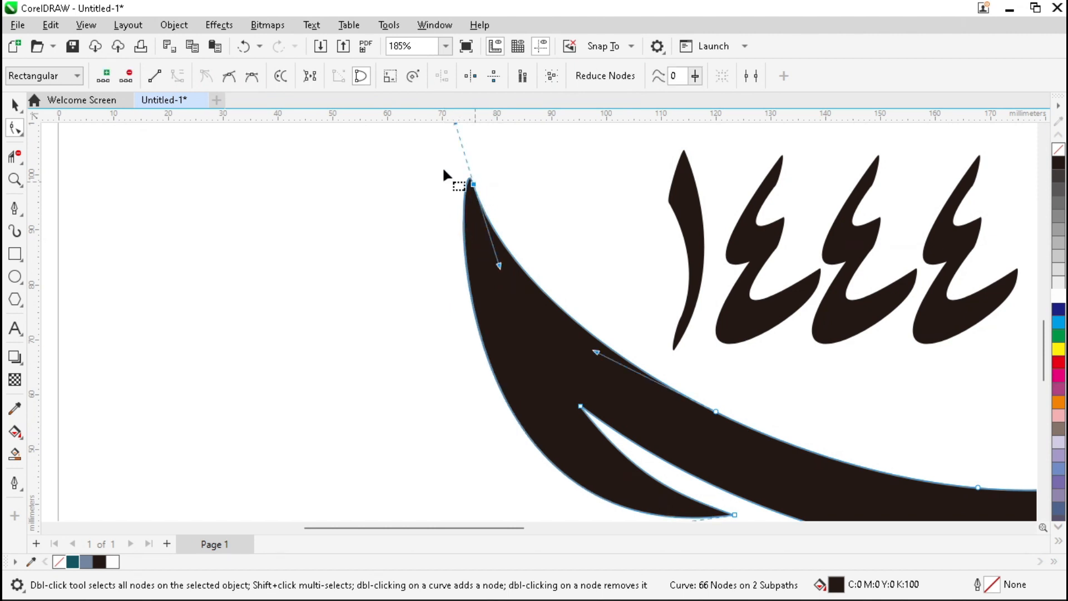
# Step: Sharpen the tail's upper-left tip and smooth the curve of its outer edge by adjusting the curve handles, and deselect the outline
pyautogui.click(228, 76)
pyautogui.scroll(-1, 428, 195)
pyautogui.moveTo(449, 136); pyautogui.dragTo(465, 236)
pyautogui.scroll(-3, 484, 329)
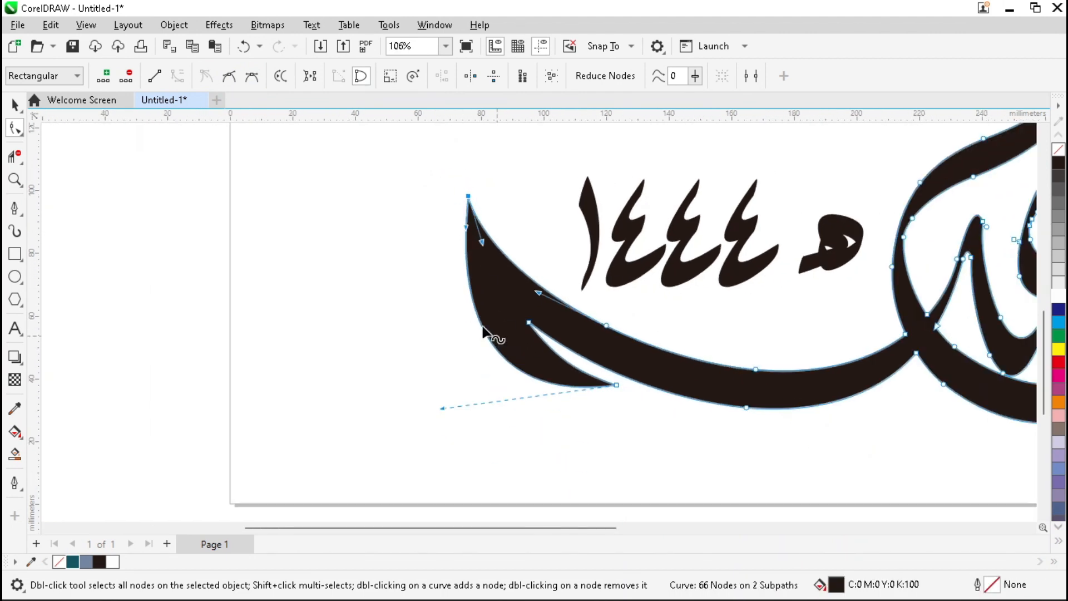
pyautogui.moveTo(449, 409); pyautogui.dragTo(469, 376)
pyautogui.press('space')
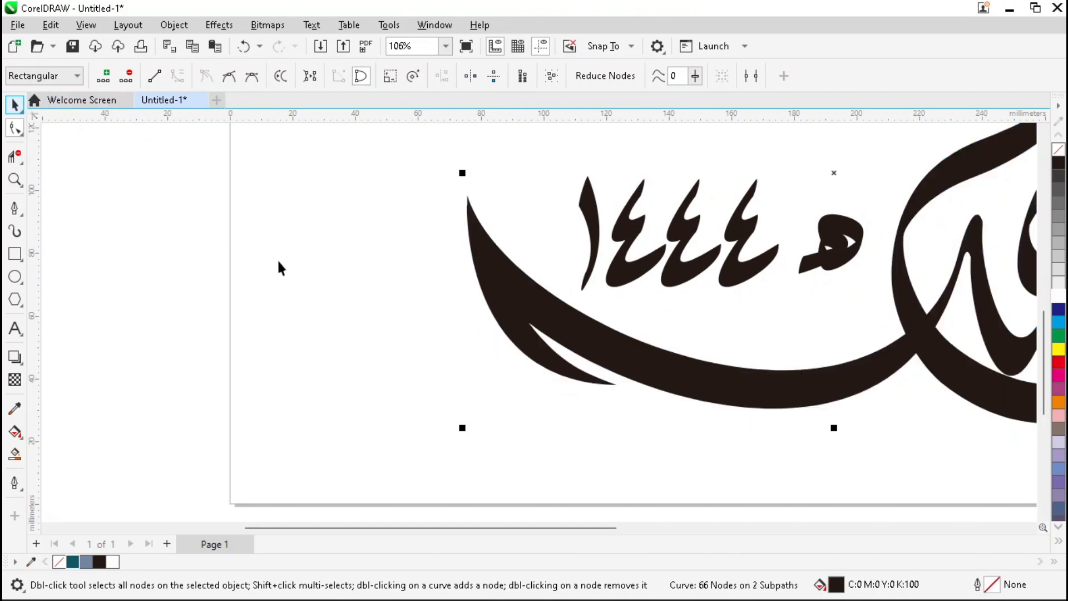
pyautogui.click(235, 283)
# Step: Select the lettering, the numerals ١٤٤٤ and the letter heh, and weld them into one curve
pyautogui.scroll(-3, 264, 308)
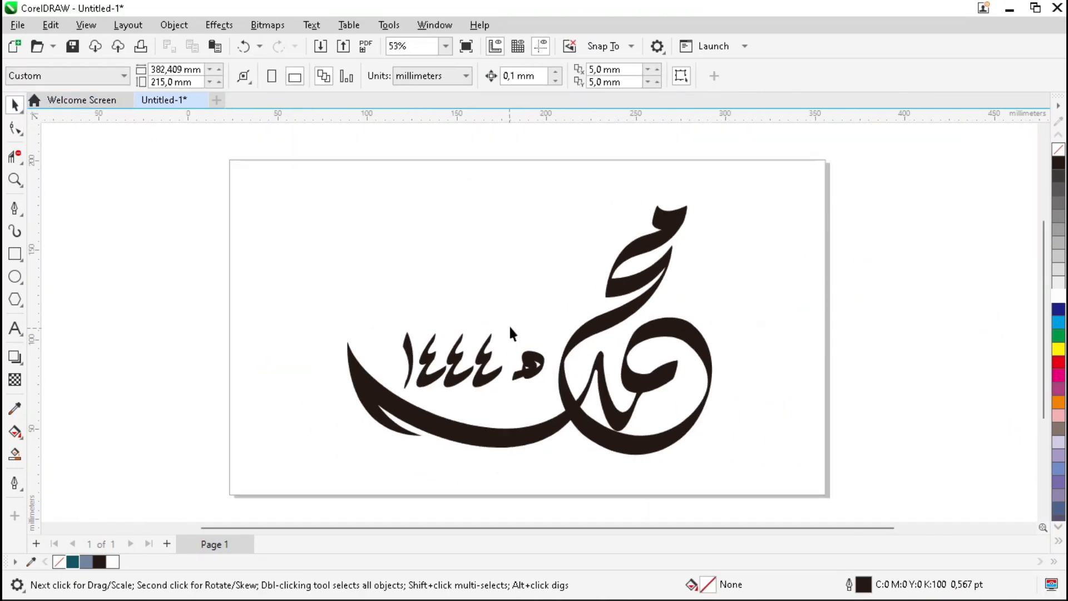
pyautogui.scroll(-1, 482, 371)
pyautogui.scroll(-1, 482, 371)
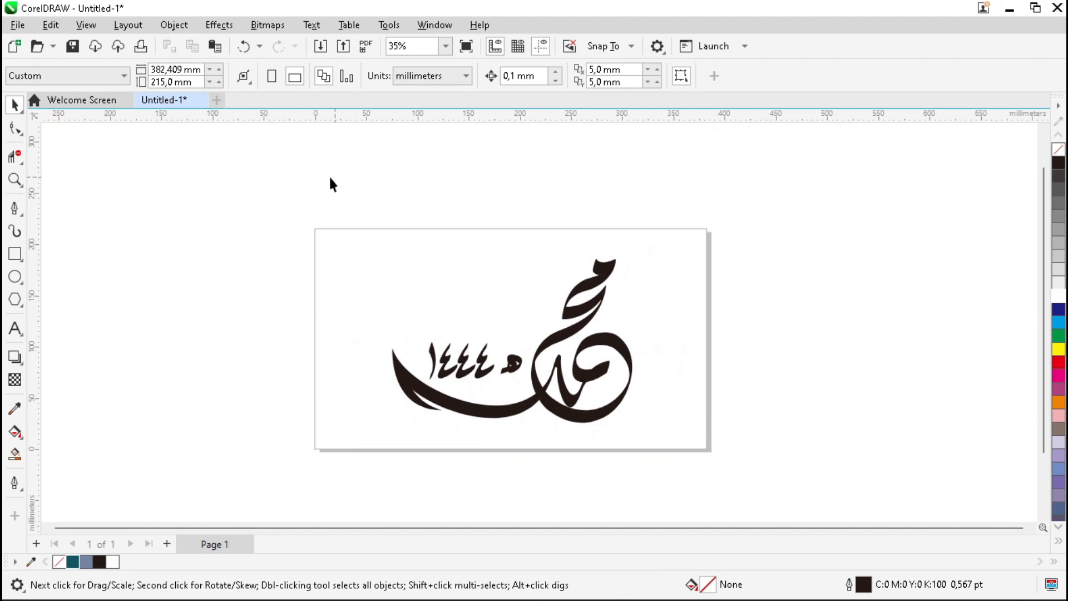
pyautogui.moveTo(597, 379); pyautogui.dragTo(693, 455)
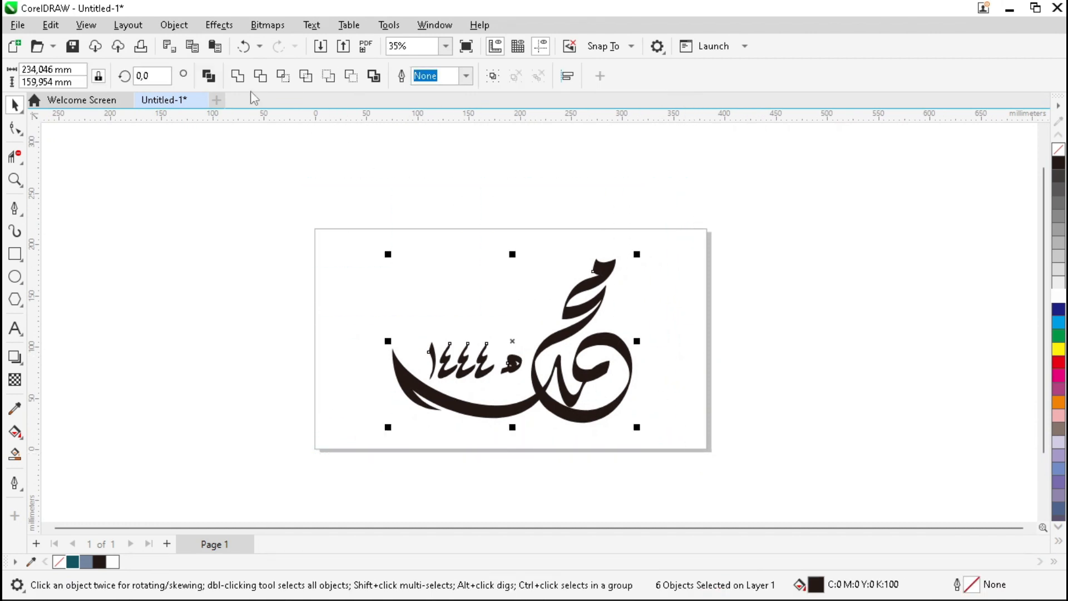
pyautogui.click(236, 77)
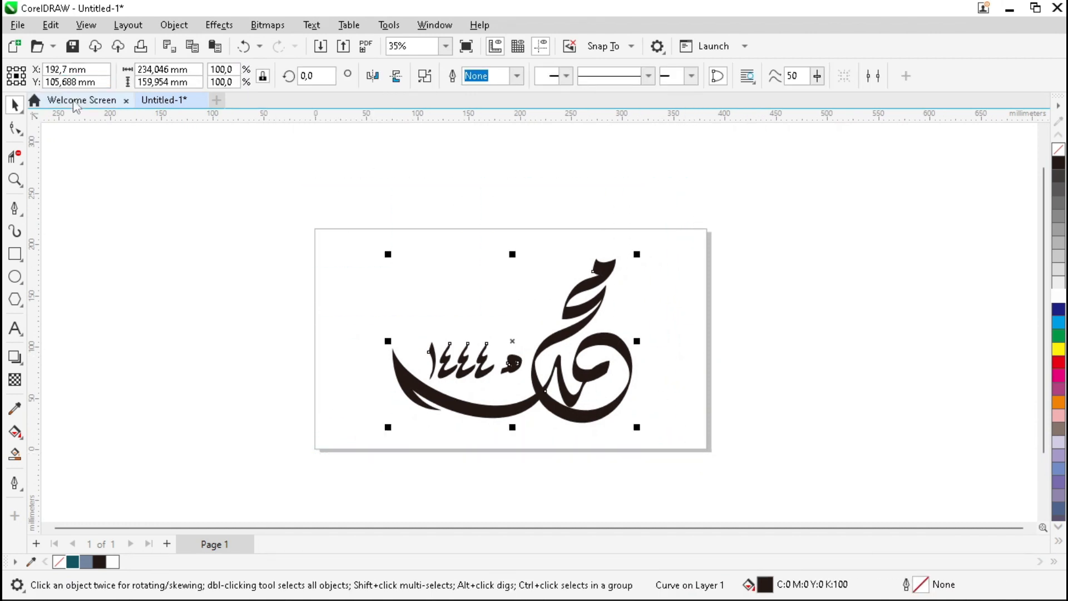
# Step: Select all nodes of the welded lettering and reduce them
pyautogui.click(15, 130)
pyautogui.moveTo(222, 203); pyautogui.dragTo(714, 461)
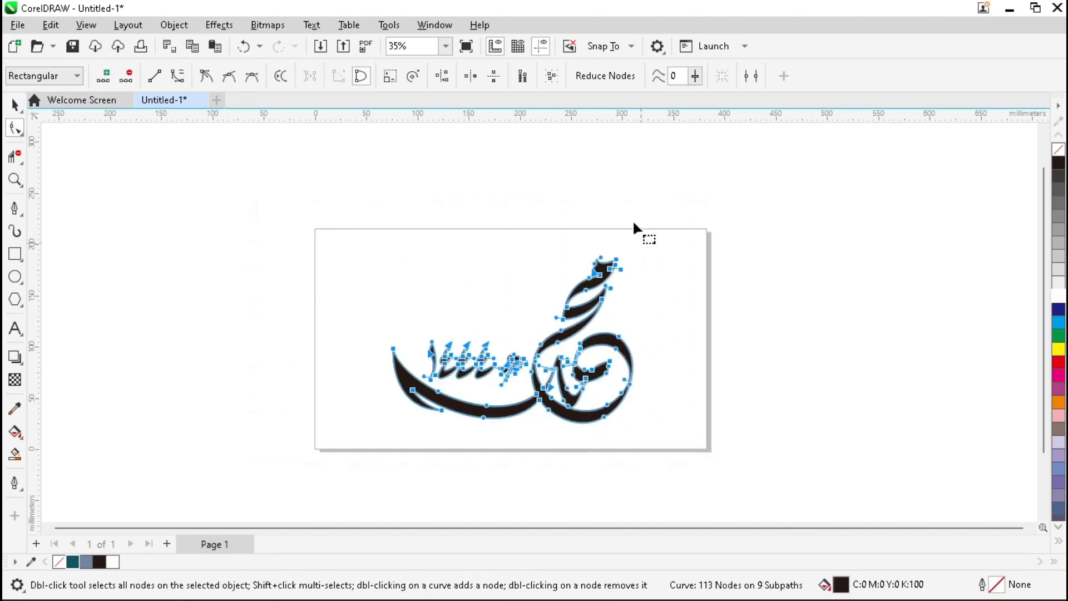
pyautogui.click(615, 81)
pyautogui.press('space')
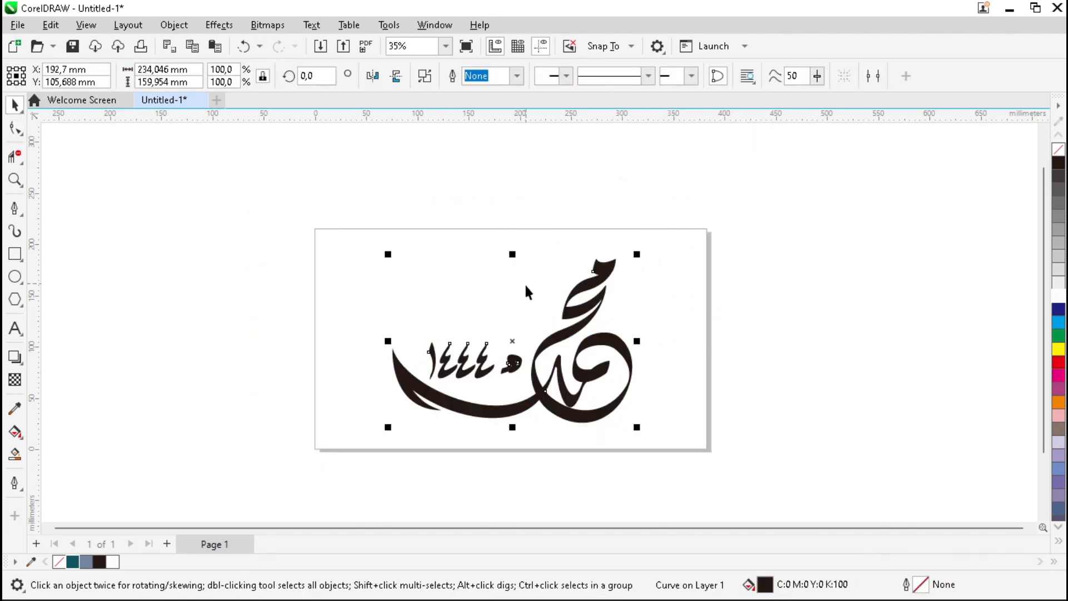
# Step: Scale the welded lettering down proportionally around its centre to 69.8% and deselect it
pyautogui.moveTo(638, 253); pyautogui.dragTo(616, 284)
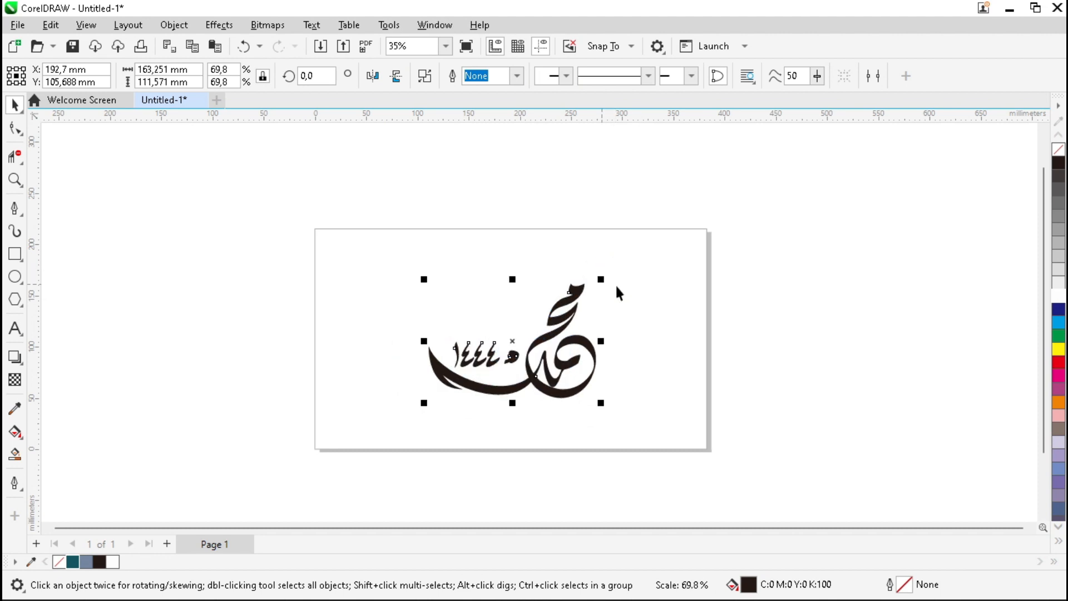
pyautogui.click(538, 337)
pyautogui.scroll(4, 472, 359)
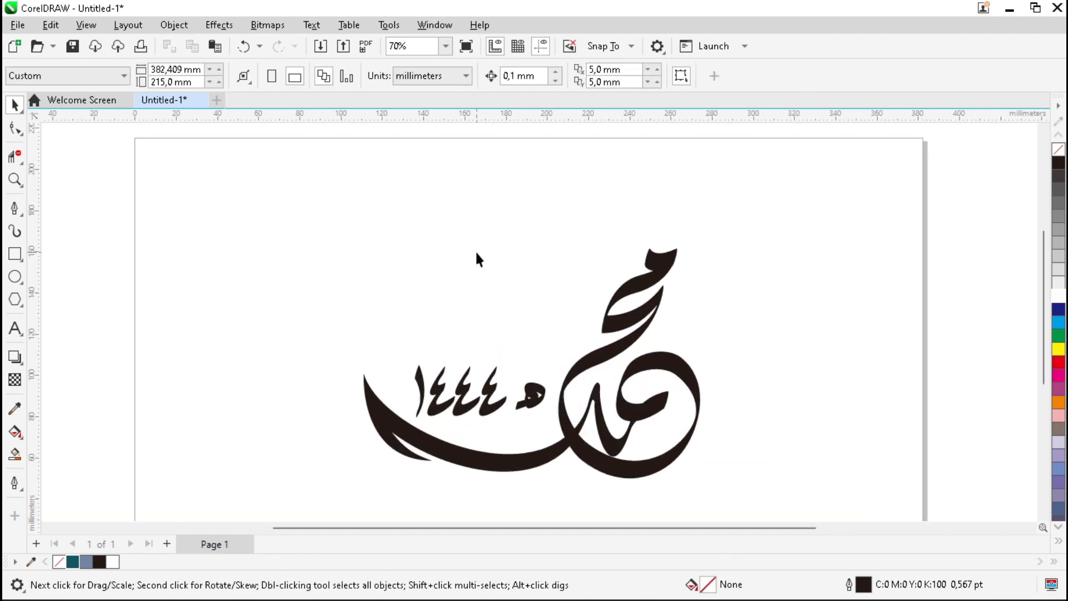
# Step: Draw a connected two-segment Freehand line from above the lettering down to the tail's left tip, its short upper segment about 12 by 25 mm
pyautogui.click(23, 216)
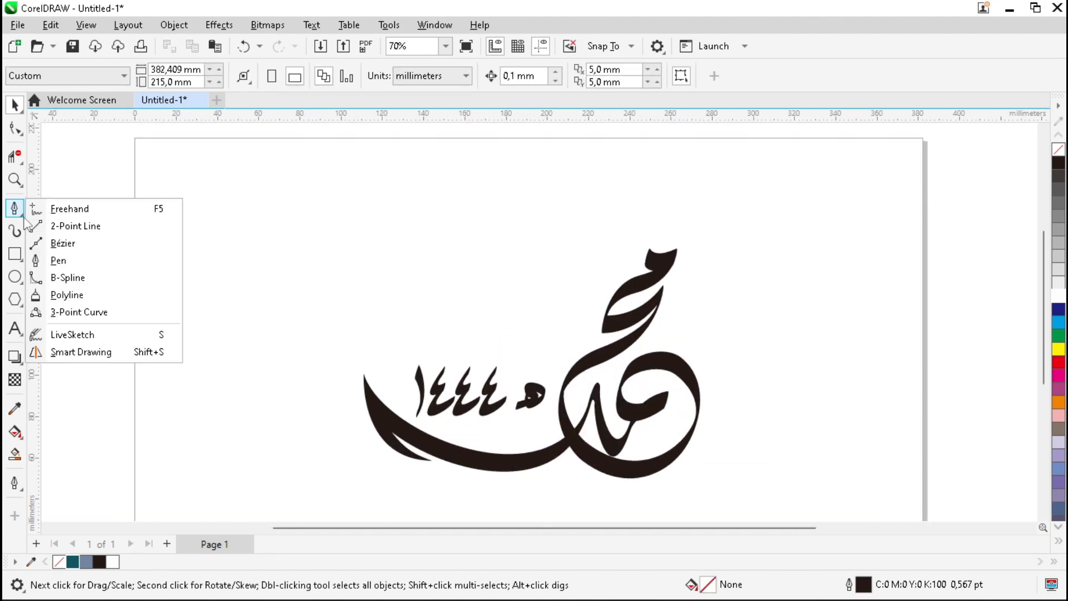
pyautogui.click(67, 209)
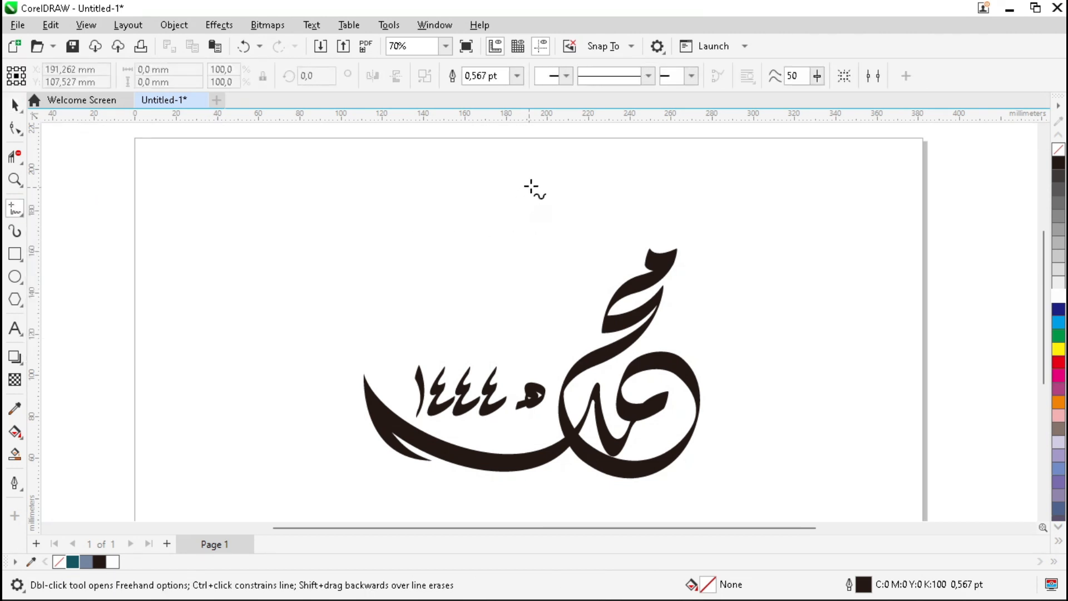
pyautogui.click(558, 156)
pyautogui.click(534, 205)
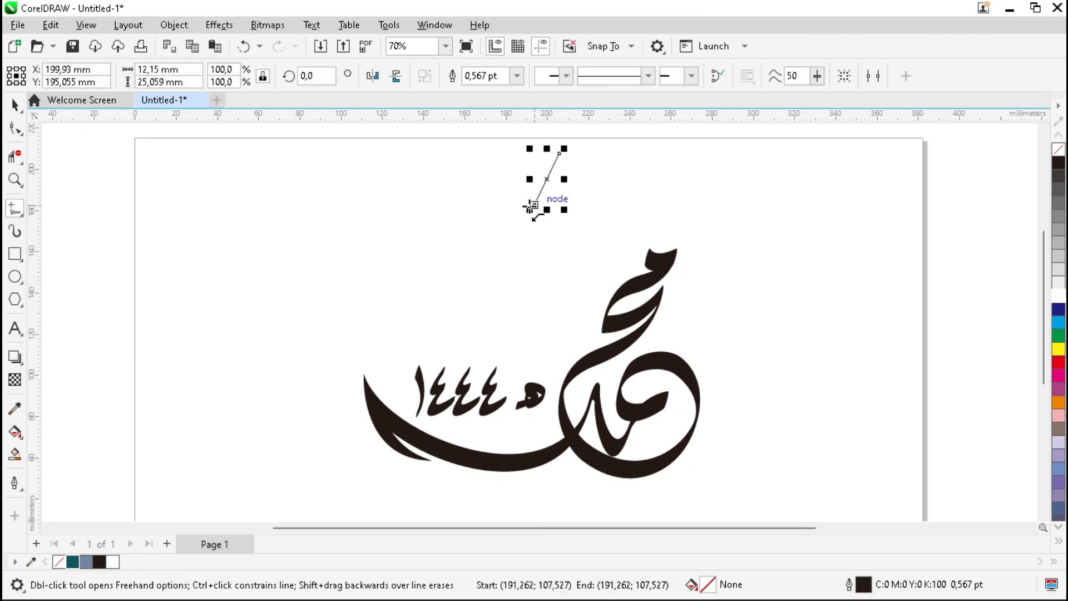
pyautogui.click(533, 206)
pyautogui.click(350, 365)
# Step: Convert the line's segments to curves and bend the short upper one into the neck of a dome finial
pyautogui.press('F10')
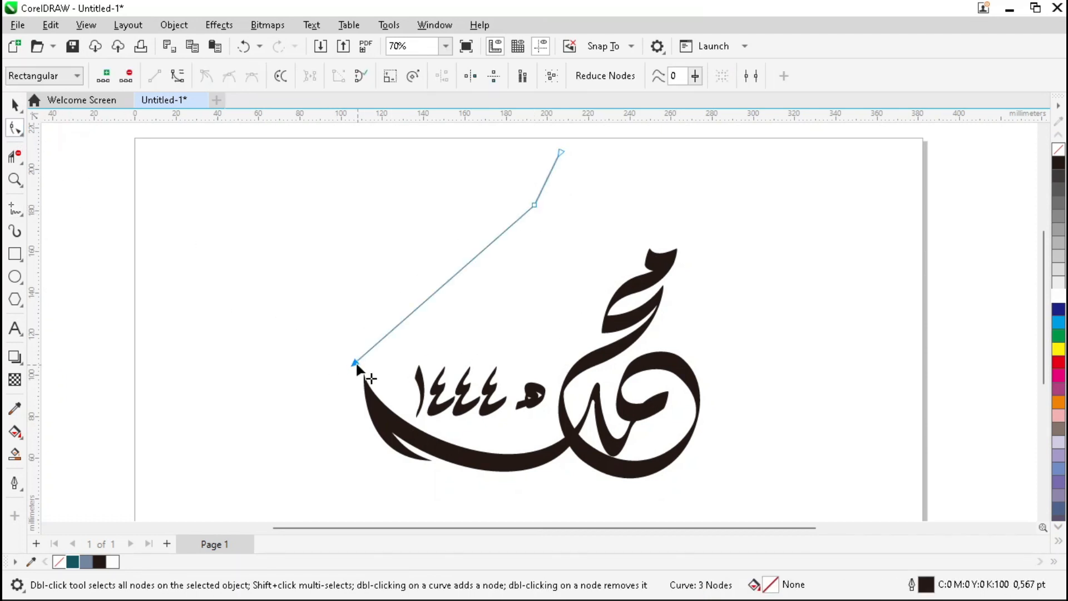
pyautogui.click(177, 76)
pyautogui.click(177, 77)
pyautogui.scroll(1, 550, 178)
pyautogui.moveTo(549, 165); pyautogui.dragTo(511, 172)
pyautogui.moveTo(528, 213); pyautogui.dragTo(529, 223)
pyautogui.scroll(-2, 559, 169)
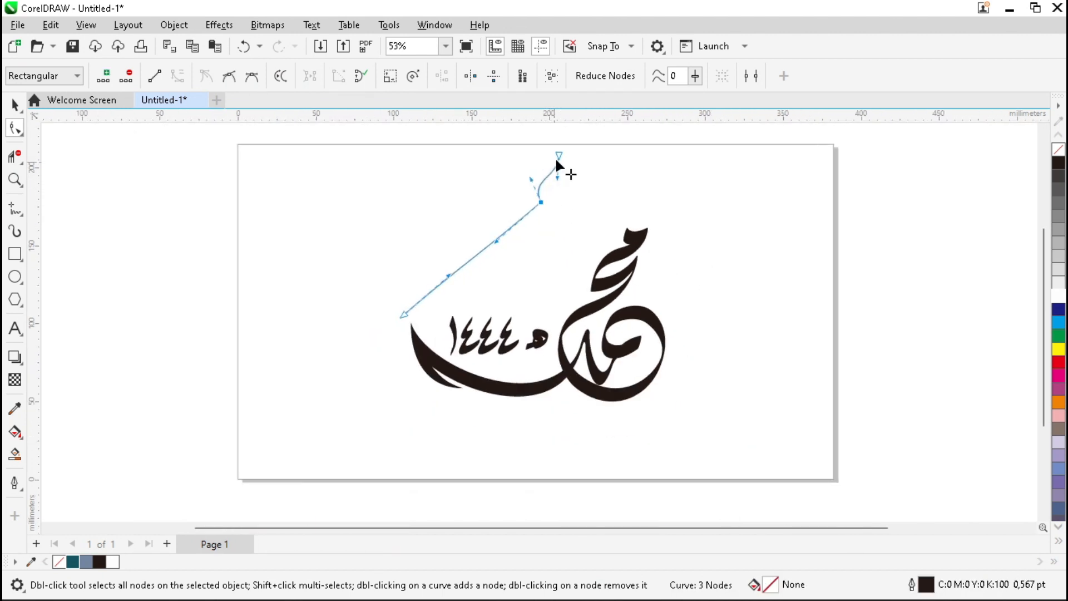
# Step: Bend the long lower segment into a bulging left half of a dome that ends at the lettering's tail
pyautogui.scroll(1, 556, 161)
pyautogui.moveTo(477, 267); pyautogui.dragTo(533, 265)
pyautogui.moveTo(413, 313); pyautogui.dragTo(304, 259)
pyautogui.moveTo(351, 357); pyautogui.dragTo(377, 430)
pyautogui.moveTo(327, 325); pyautogui.dragTo(266, 291)
pyautogui.scroll(-1, 329, 331)
pyautogui.scroll(1, 287, 290)
pyautogui.click(215, 192)
pyautogui.press('space')
pyautogui.click(636, 222)
# Step: Create a horizontally mirrored copy of the half-dome curve on its right to complete the dome outline
pyautogui.scroll(-1, 401, 295)
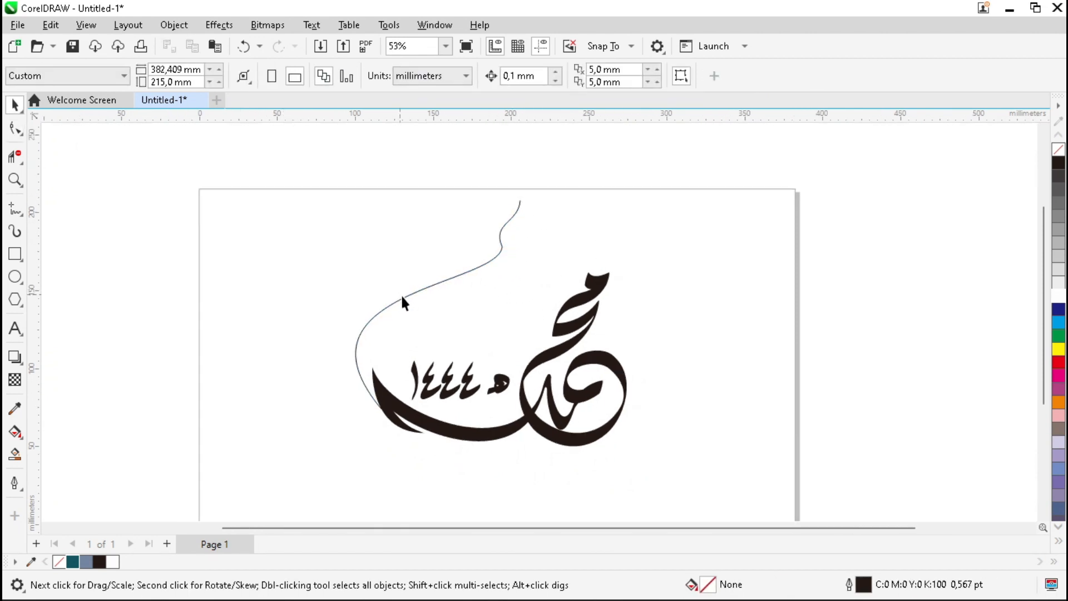
pyautogui.click(408, 295)
pyautogui.moveTo(352, 305); pyautogui.dragTo(572, 298)
pyautogui.click(726, 275)
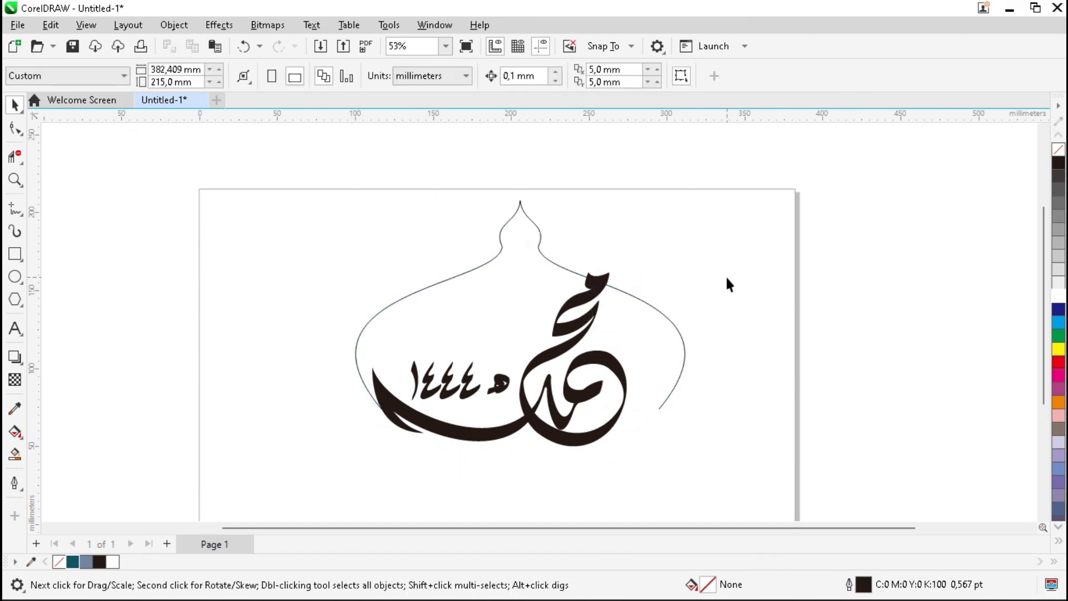
# Step: Group the two dome halves and stretch the group slightly upward from its top edge
pyautogui.scroll(-1, 726, 275)
pyautogui.scroll(1, 510, 245)
pyautogui.click(493, 299)
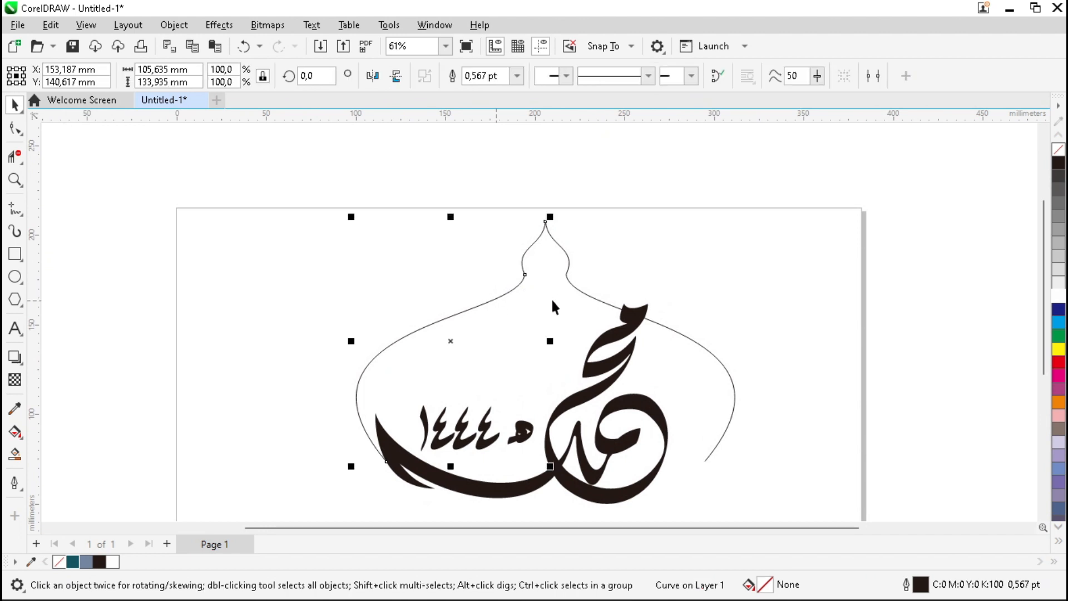
pyautogui.keyDown('shift'); pyautogui.click(588, 293); pyautogui.keyUp('shift')
pyautogui.hotkey('ctrl', 'g')
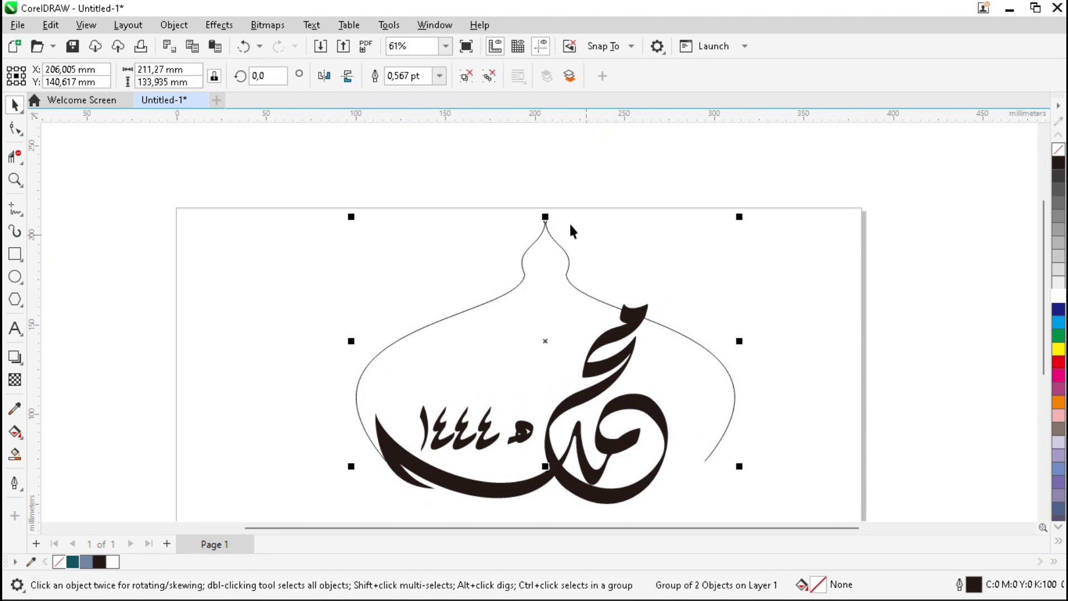
pyautogui.moveTo(545, 214)
pyautogui.mouseDown()
pyautogui.moveTo(554, 191)
pyautogui.moveTo(547, 197)
pyautogui.mouseUp()
pyautogui.click(756, 267)
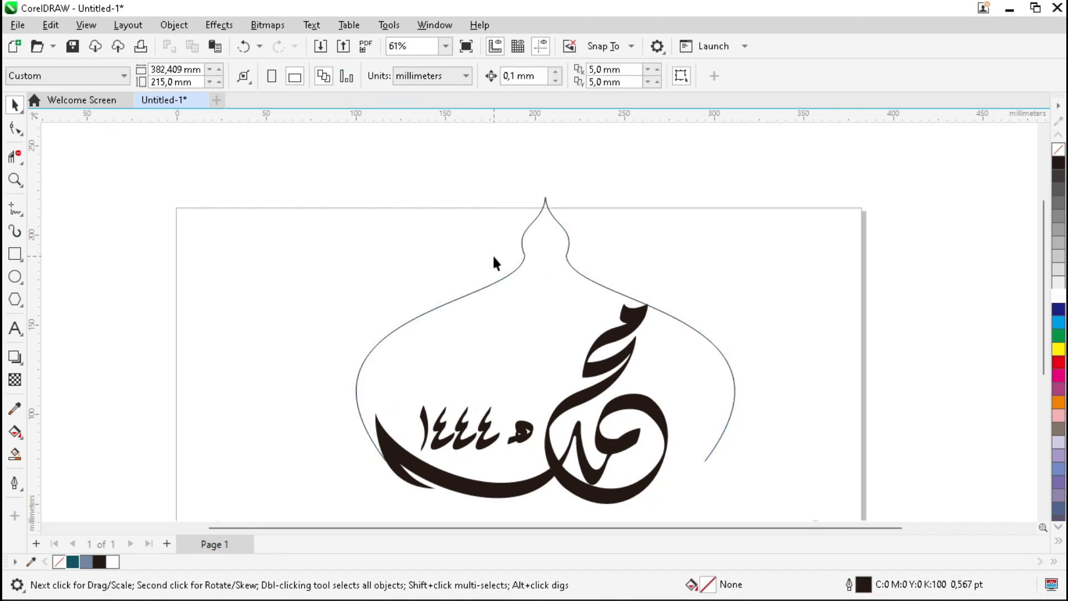
# Step: Fill the welded lettering with the dark teal from the document palette (#135561)
pyautogui.scroll(-1, 494, 256)
pyautogui.scroll(1, 499, 423)
pyautogui.click(501, 431)
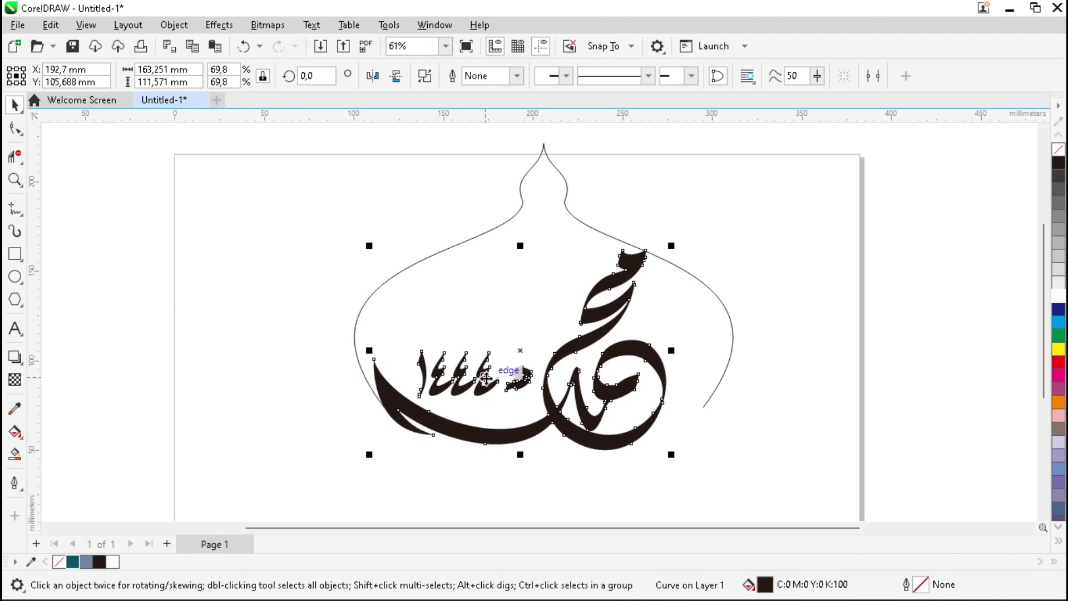
pyautogui.click(73, 562)
pyautogui.press('Escape')
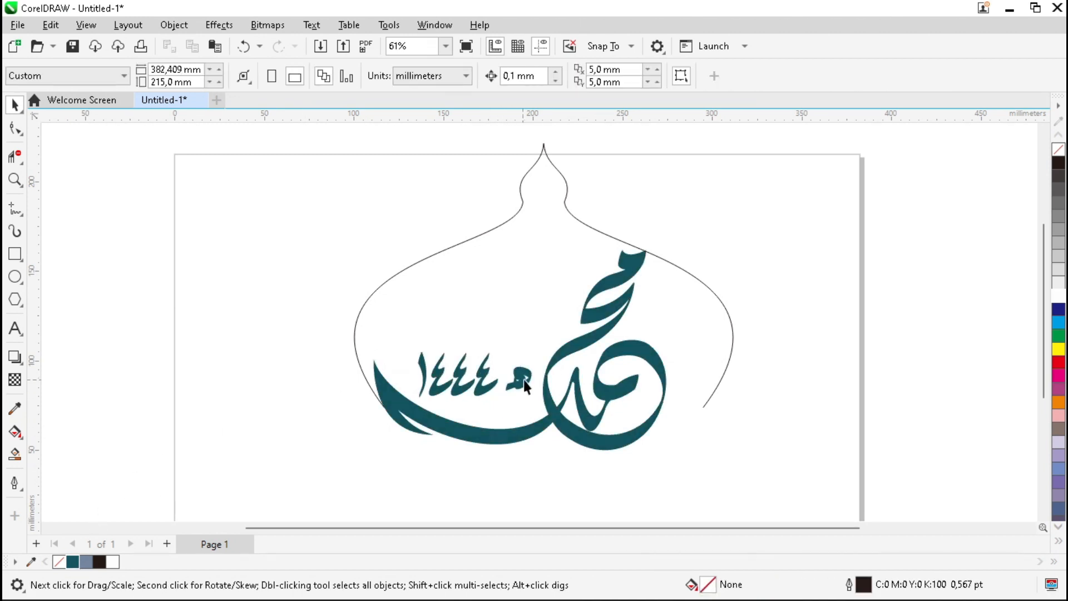
pyautogui.click(562, 358)
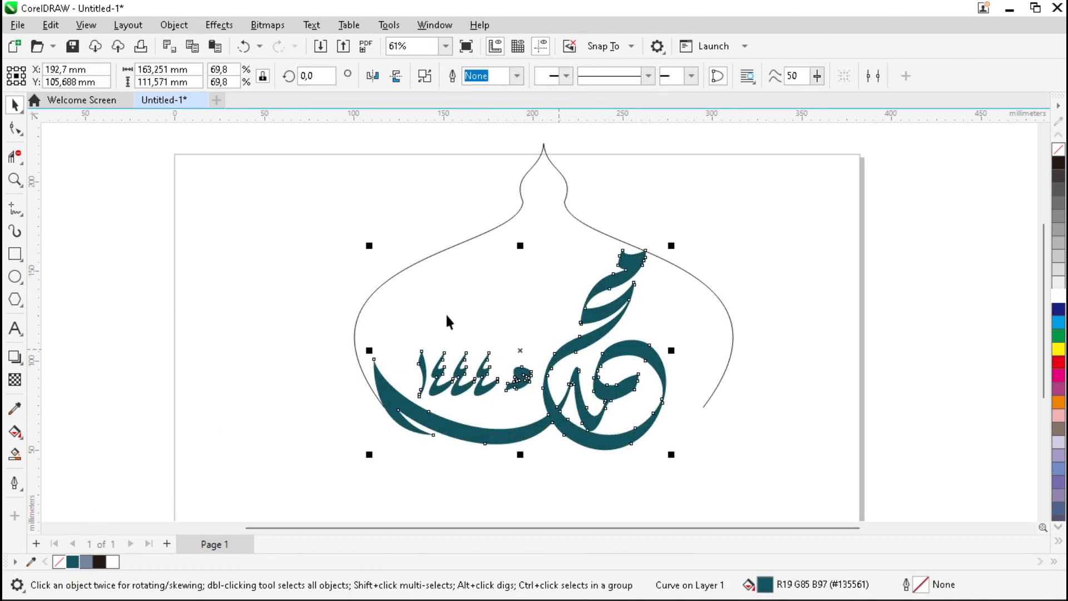
# Step: Add a one-step outside contour of about 3.8 mm around the teal lettering with the Contour tool
pyautogui.click(25, 362)
pyautogui.click(100, 382)
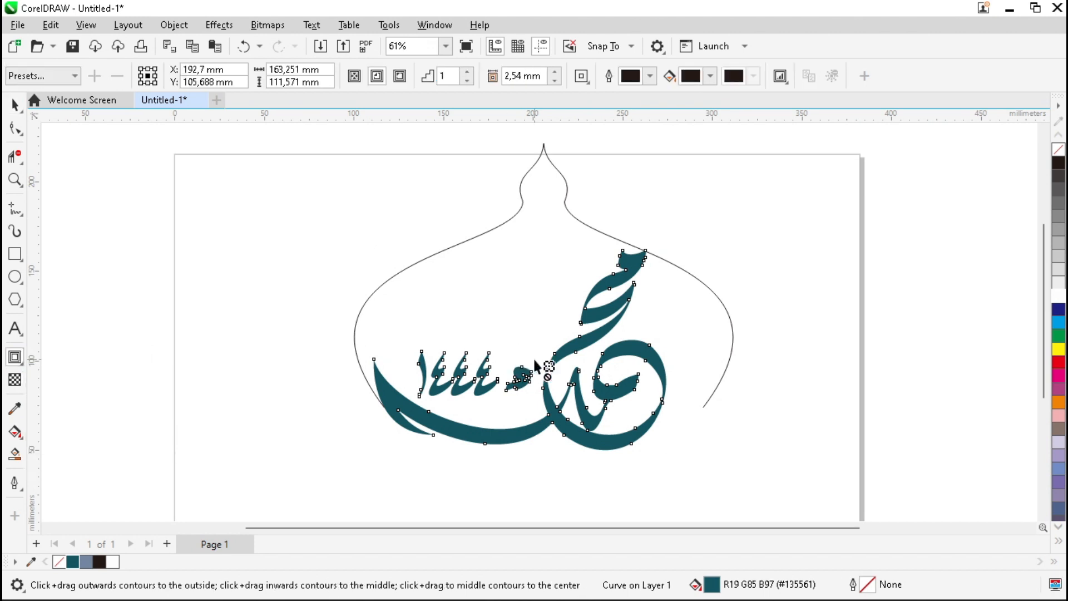
pyautogui.moveTo(572, 353); pyautogui.dragTo(595, 245)
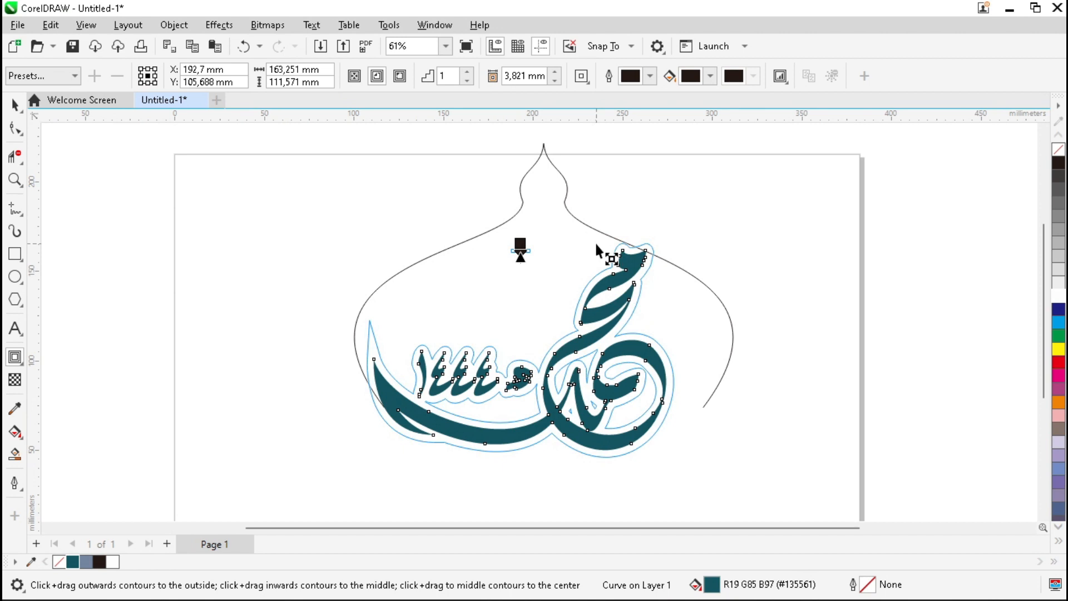
pyautogui.moveTo(596, 246); pyautogui.dragTo(596, 248)
pyautogui.scroll(2, 554, 345)
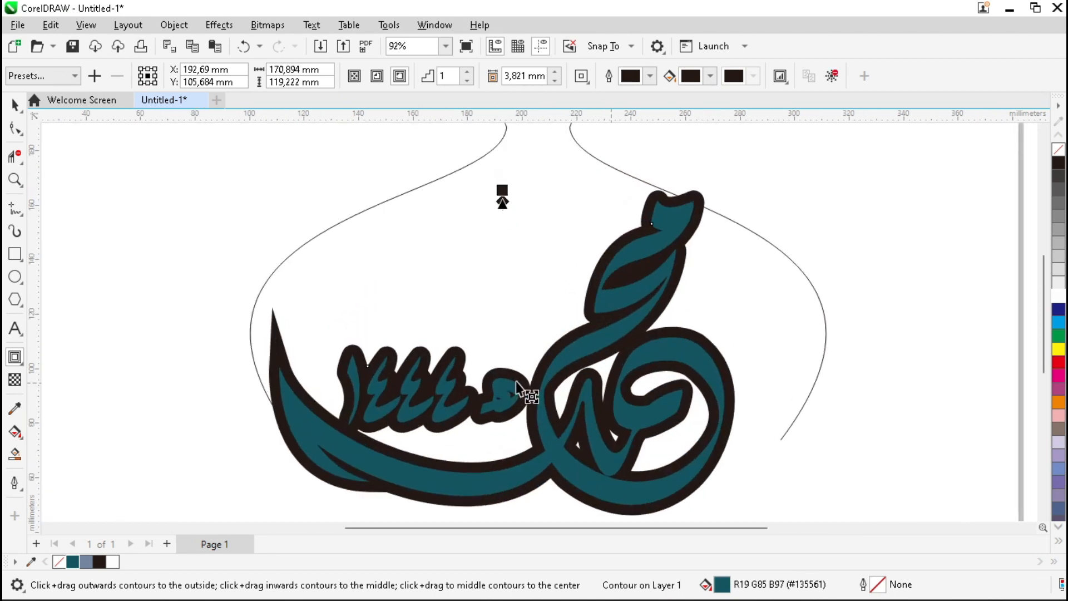
pyautogui.scroll(-2, 516, 356)
pyautogui.scroll(2, 573, 302)
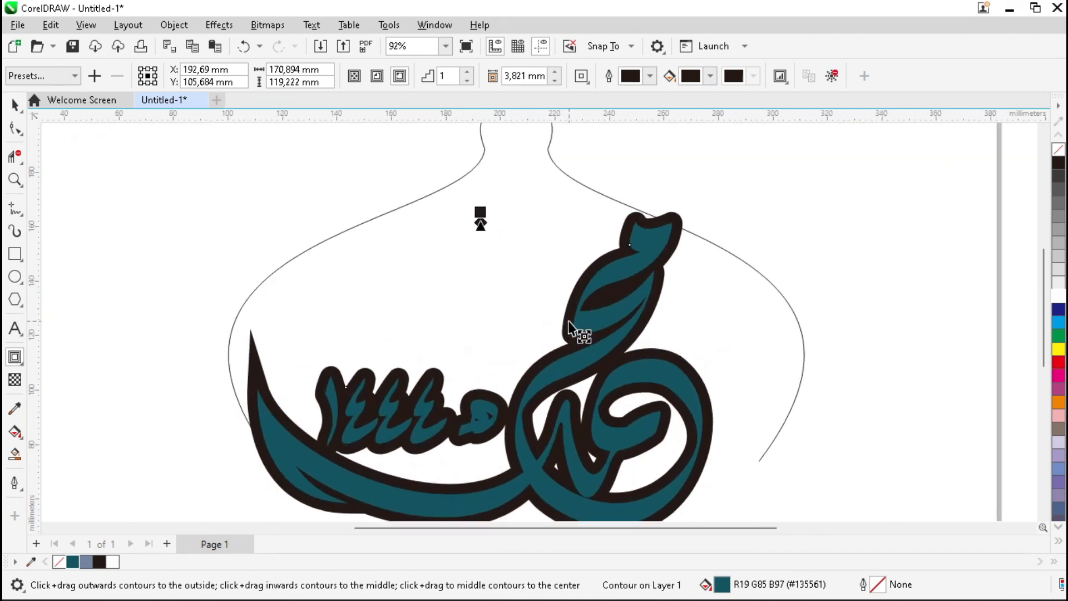
# Step: Break the lettering's contour apart into a separate shape
pyautogui.rightClick(568, 322)
pyautogui.click(617, 333)
pyautogui.scroll(-2, 615, 341)
pyautogui.press('space')
pyautogui.click(714, 263)
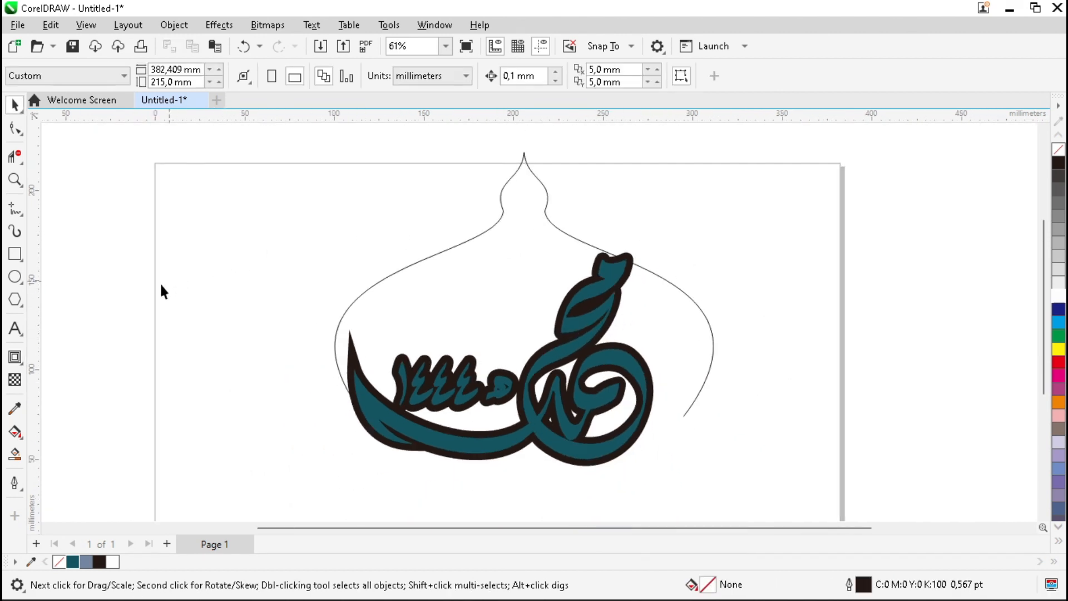
# Step: Smart-fill the dome area and the gap below the numerals with blue-grey, bounded by the lettering's contour
pyautogui.click(15, 453)
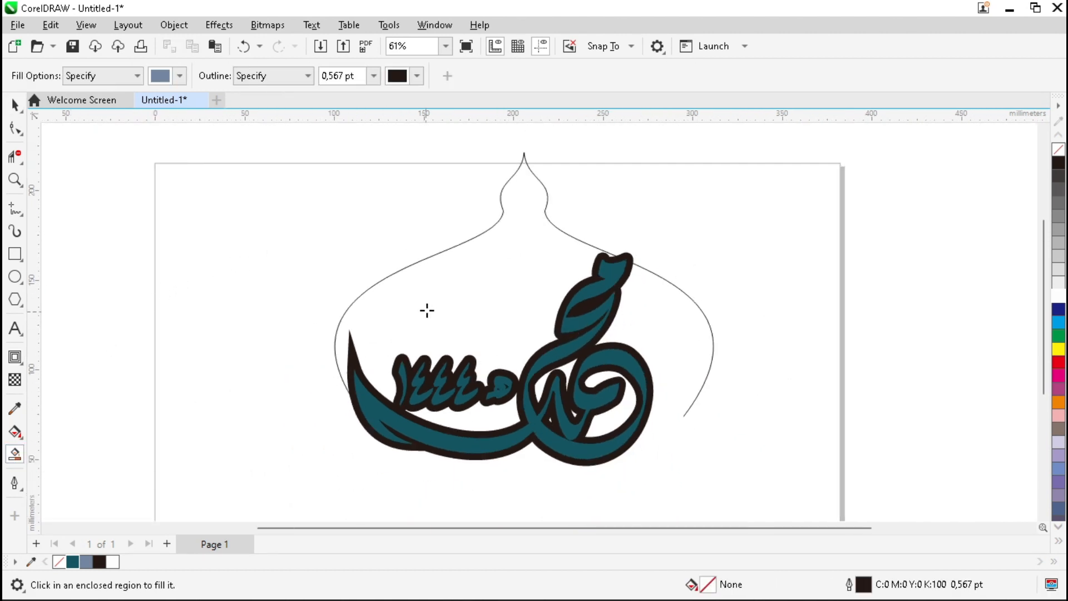
pyautogui.click(430, 305)
pyautogui.scroll(1, 488, 412)
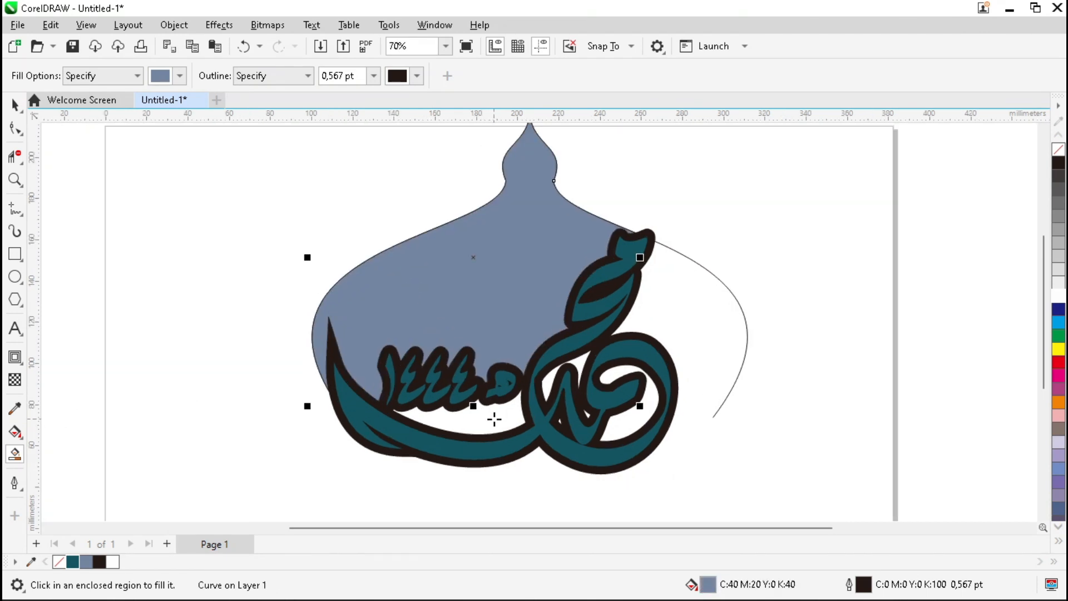
pyautogui.click(492, 416)
# Step: Delete the original dome outline group and the black contour shape behind the lettering
pyautogui.press('space')
pyautogui.click(715, 277)
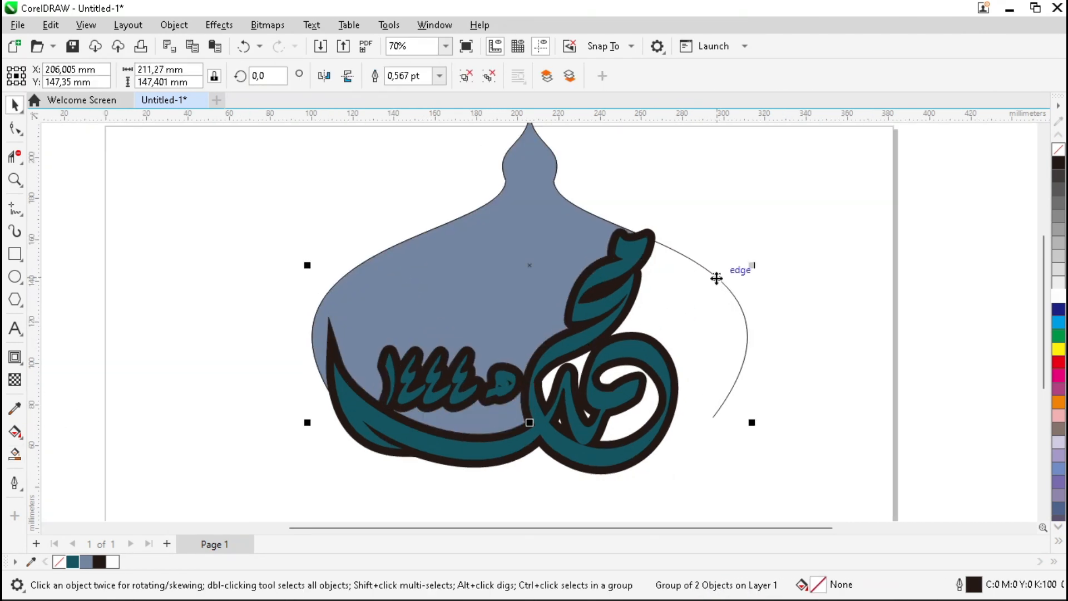
pyautogui.press('Delete')
pyautogui.click(653, 239)
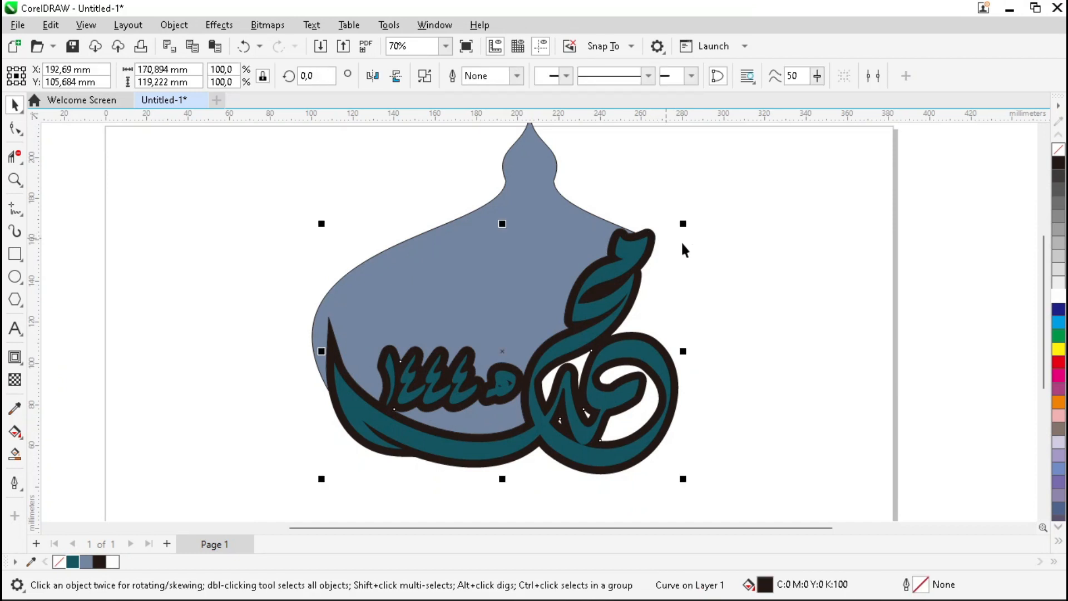
pyautogui.press('Delete')
# Step: Weld the blue-grey dome pieces and the teal lettering into a single shape
pyautogui.scroll(-2, 612, 322)
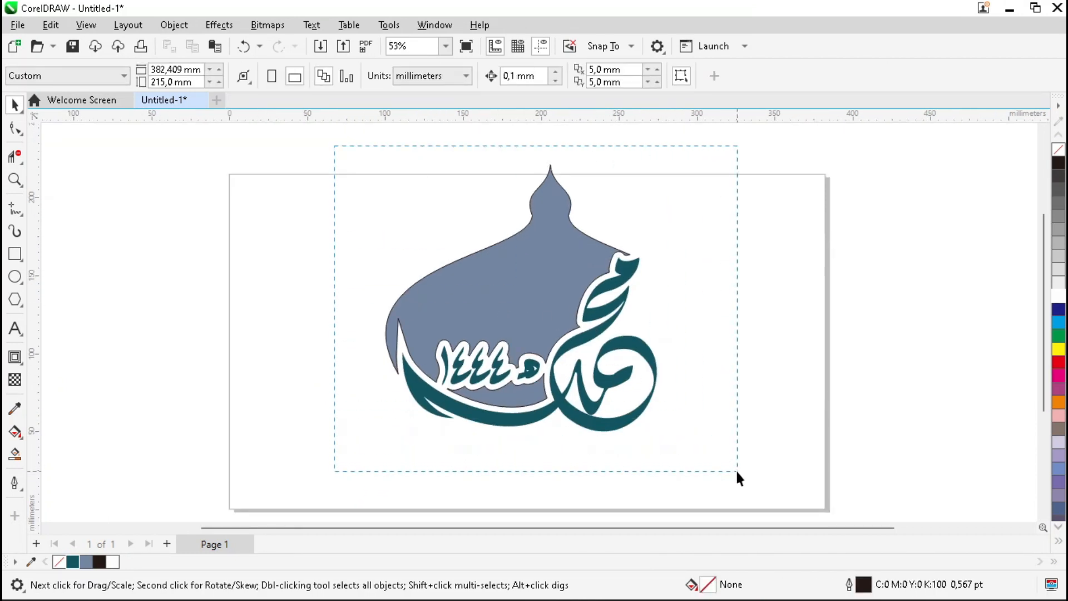
pyautogui.moveTo(735, 469); pyautogui.dragTo(736, 469)
pyautogui.click(238, 76)
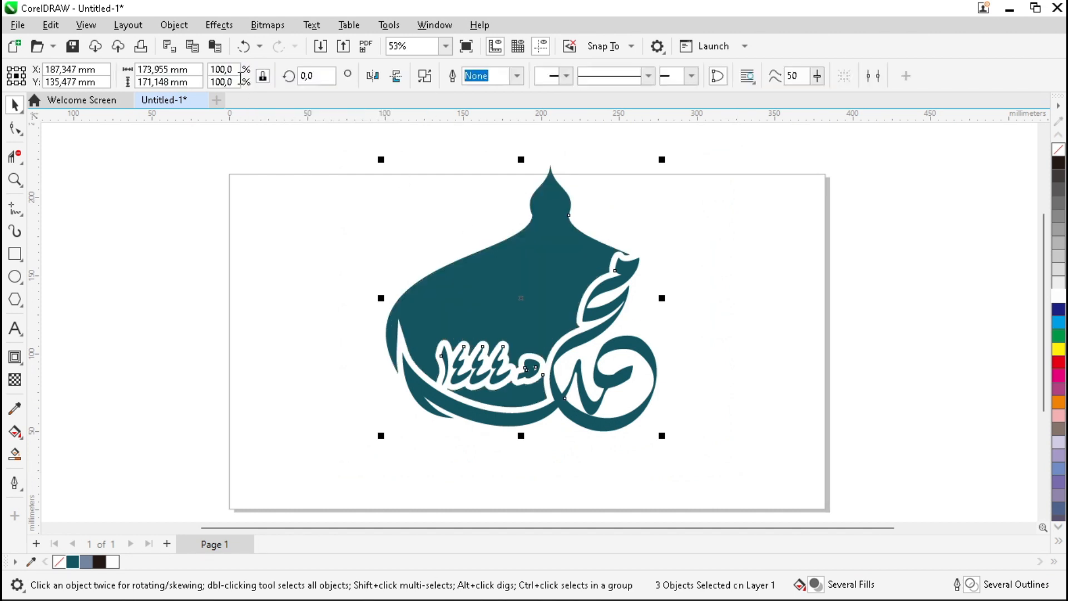
pyautogui.click(747, 313)
pyautogui.scroll(-1, 493, 254)
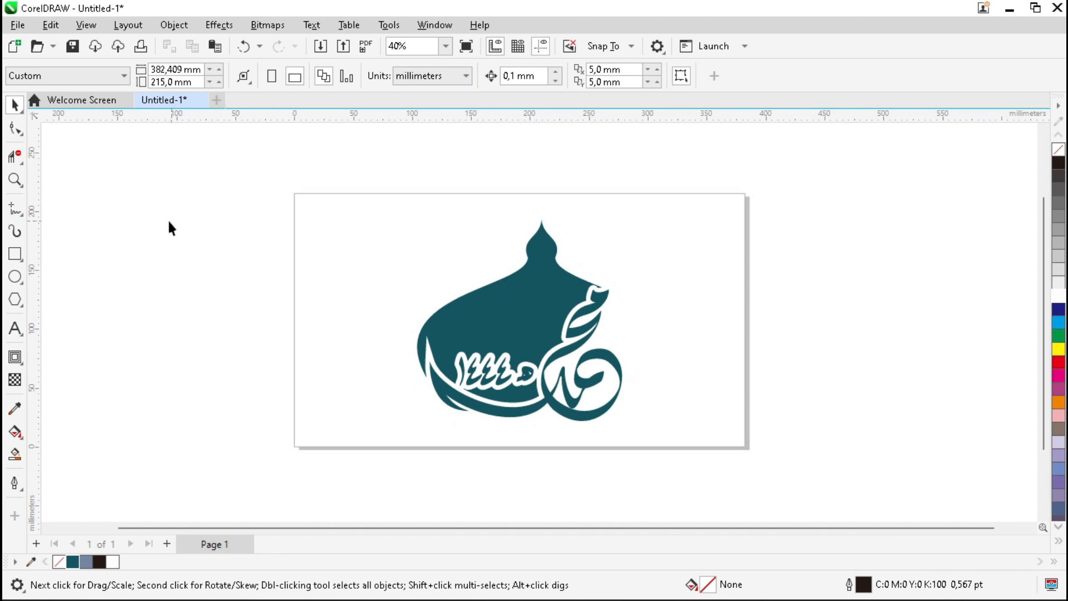
pyautogui.click(16, 276)
pyautogui.doubleClick(15, 276)
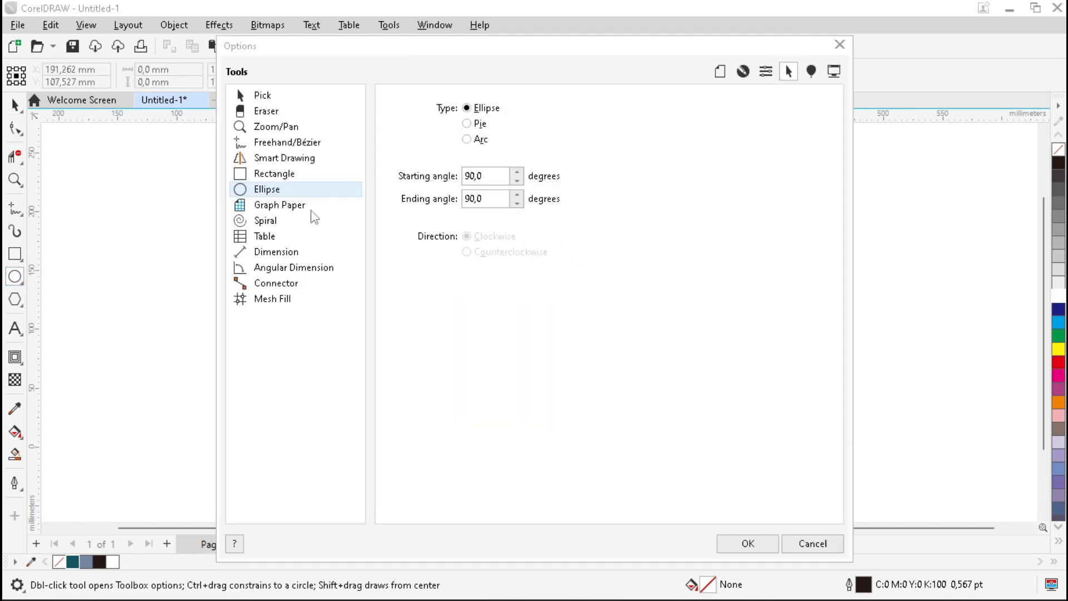
pyautogui.click(840, 43)
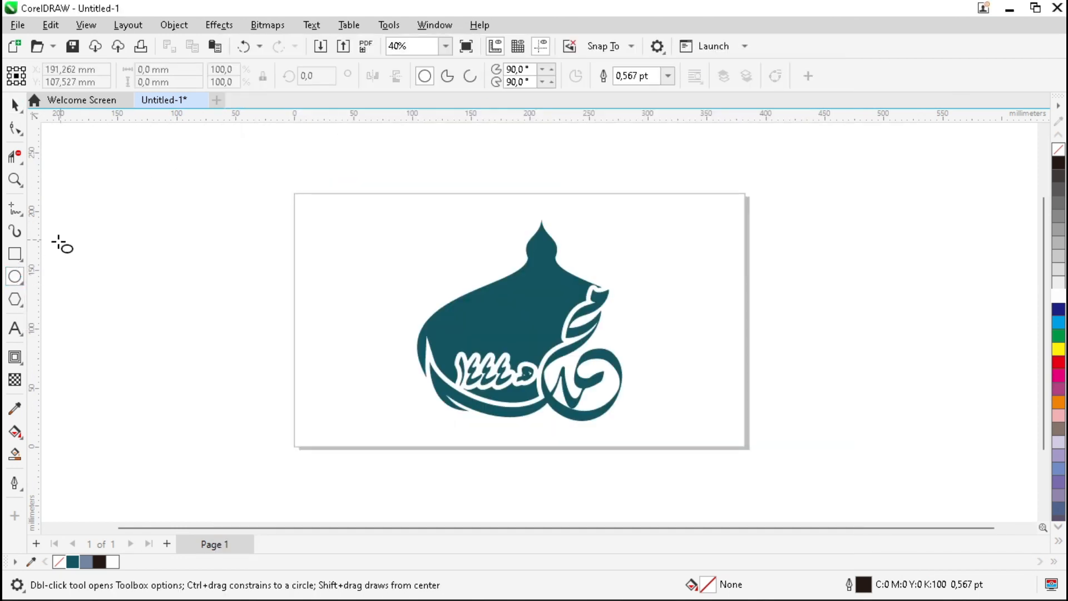
# Step: Create a rectangle matching the page size, 382.409 × 215 mm
pyautogui.doubleClick(15, 255)
pyautogui.press('space')
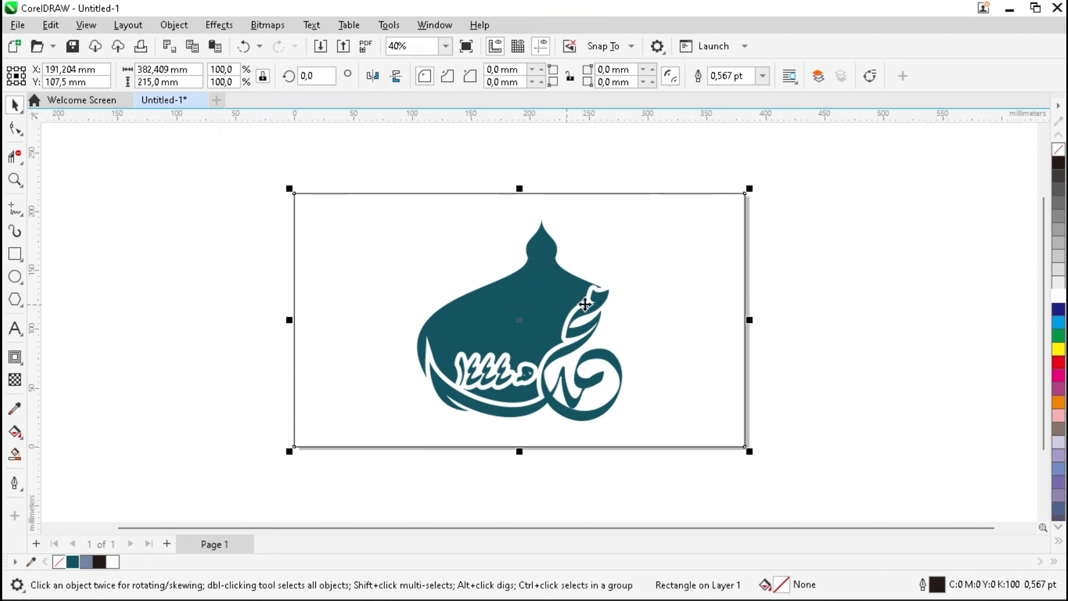
pyautogui.scroll(1, 710, 301)
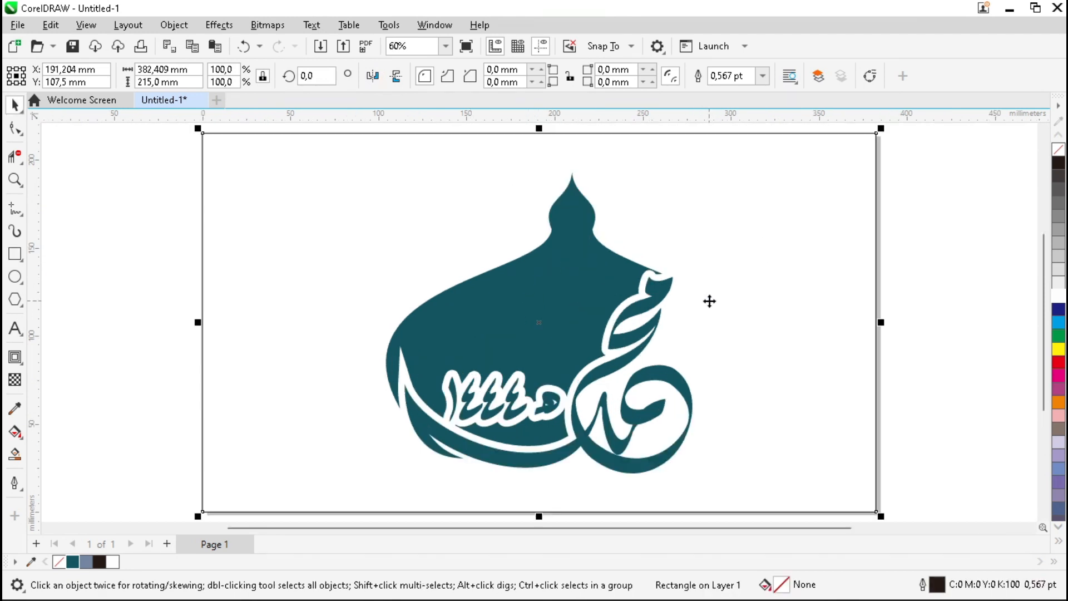
pyautogui.click(970, 332)
# Step: Scale the dome lettering shape down to about 111 mm wide and move it to the lower centre of the page
pyautogui.click(568, 329)
pyautogui.moveTo(697, 166); pyautogui.dragTo(637, 219)
pyautogui.moveTo(549, 317); pyautogui.dragTo(532, 367)
pyautogui.click(923, 334)
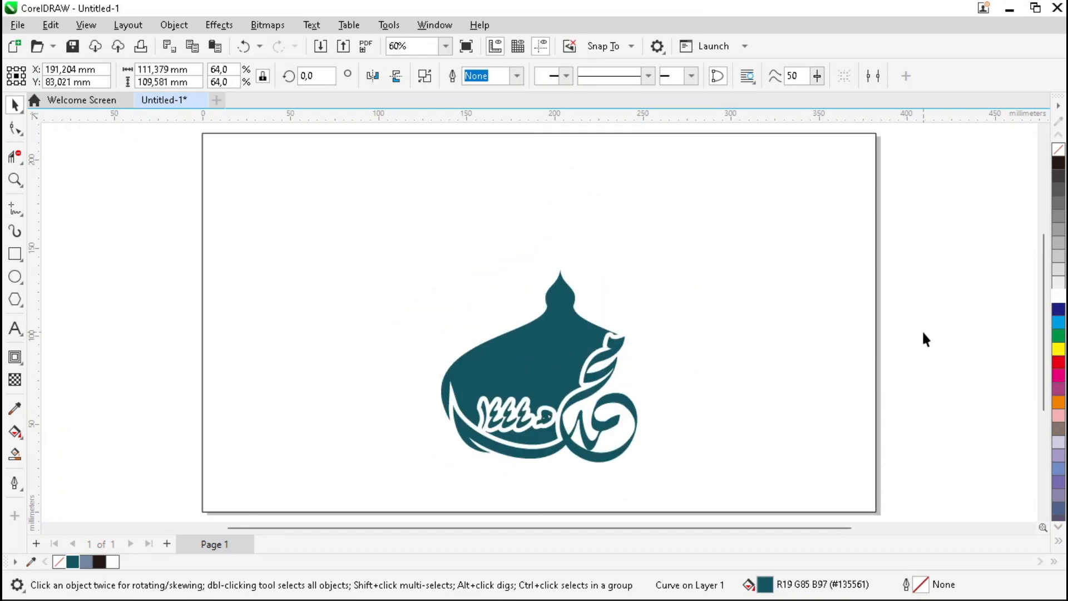
# Step: Draw a circle about 152 mm wide centred on the page and place two half-size copies stepping down to its left
pyautogui.click(16, 276)
pyautogui.moveTo(474, 173); pyautogui.dragTo(573, 310)
pyautogui.moveTo(597, 341); pyautogui.dragTo(681, 441)
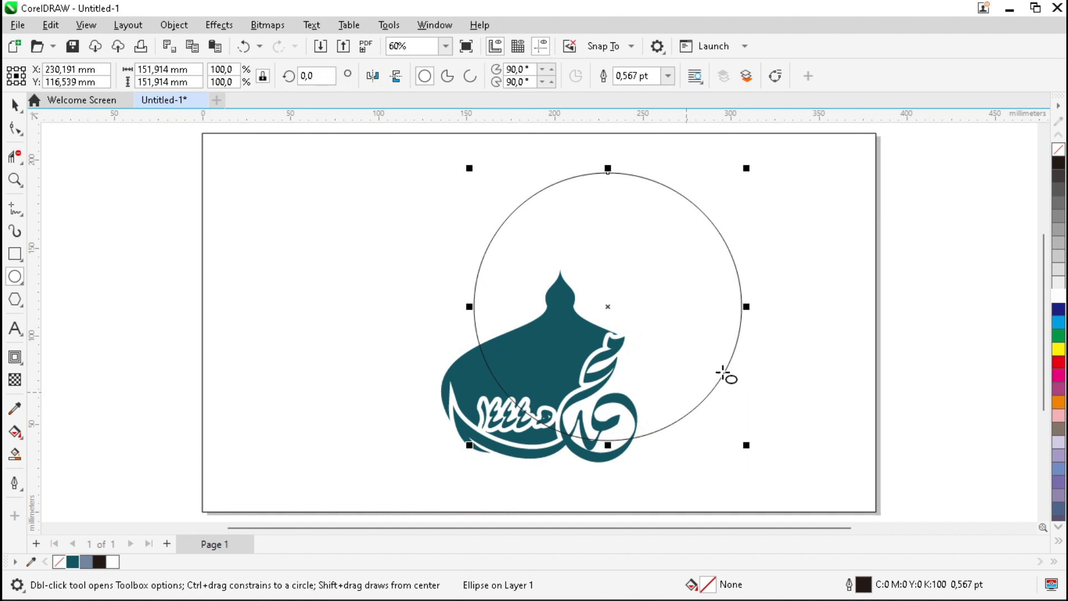
pyautogui.press('p')
pyautogui.press('space')
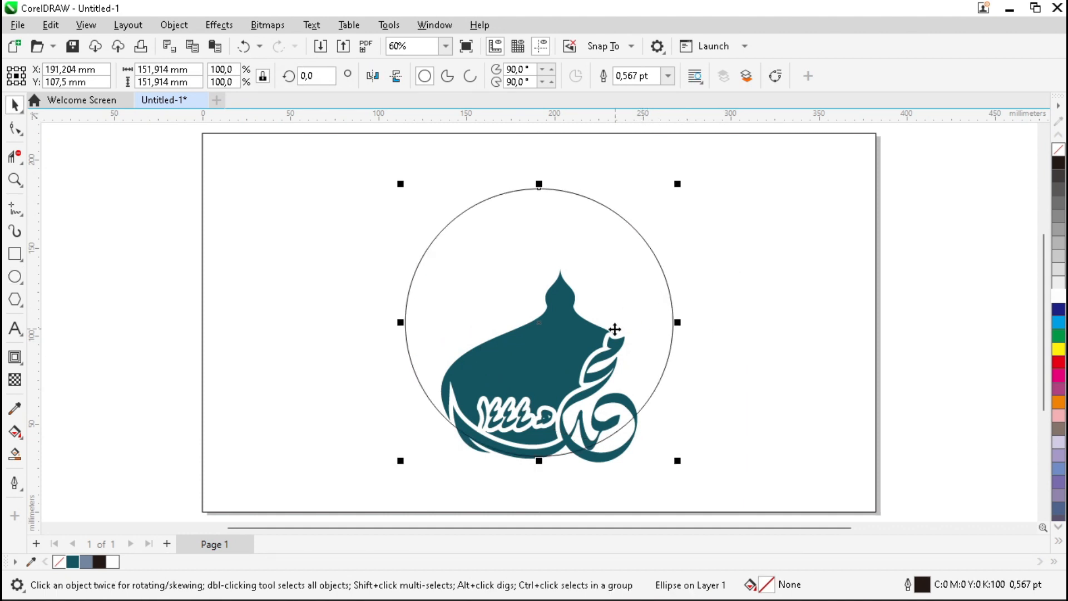
pyautogui.moveTo(677, 183); pyautogui.dragTo(631, 255)
pyautogui.moveTo(540, 323); pyautogui.dragTo(312, 379)
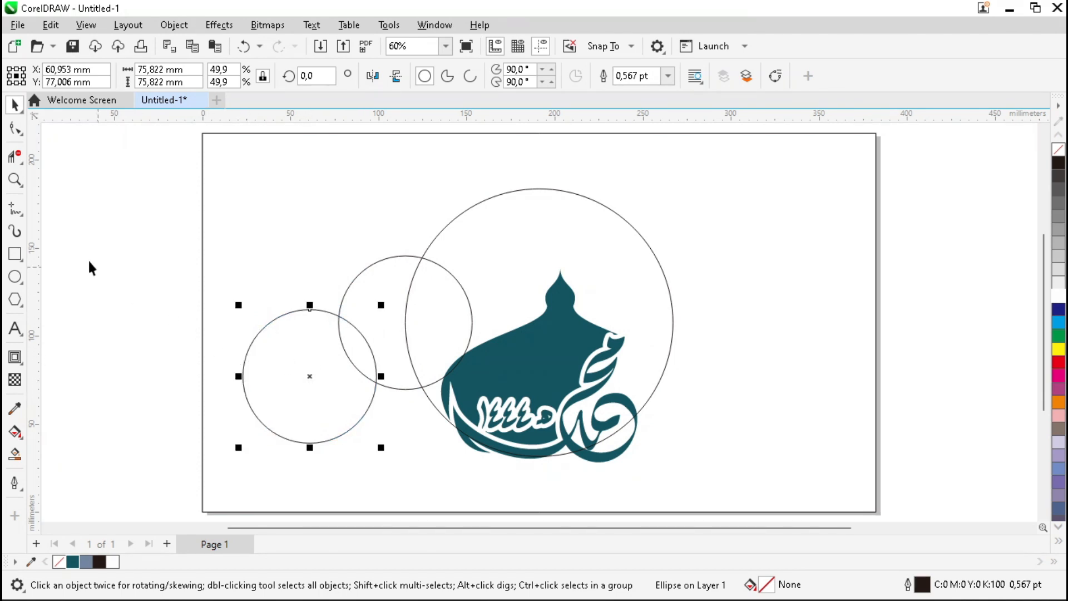
# Step: Draw a straight horizontal line from the lowest small circle's left quadrant out past the page's left edge
pyautogui.click(15, 210)
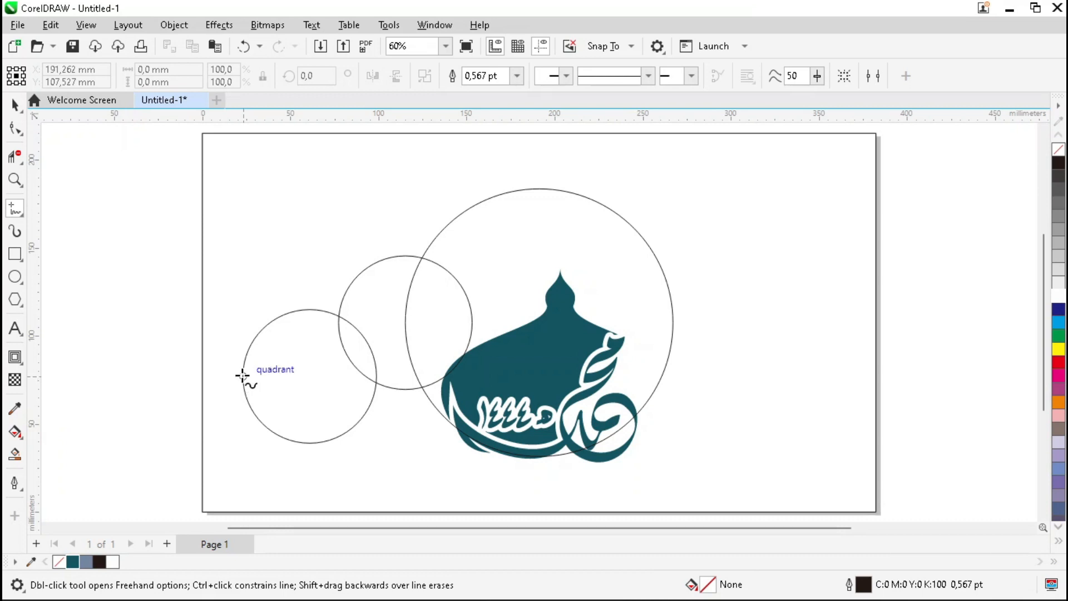
pyautogui.click(240, 376)
pyautogui.click(172, 376)
pyautogui.press('space')
pyautogui.click(176, 420)
pyautogui.scroll(-1, 515, 290)
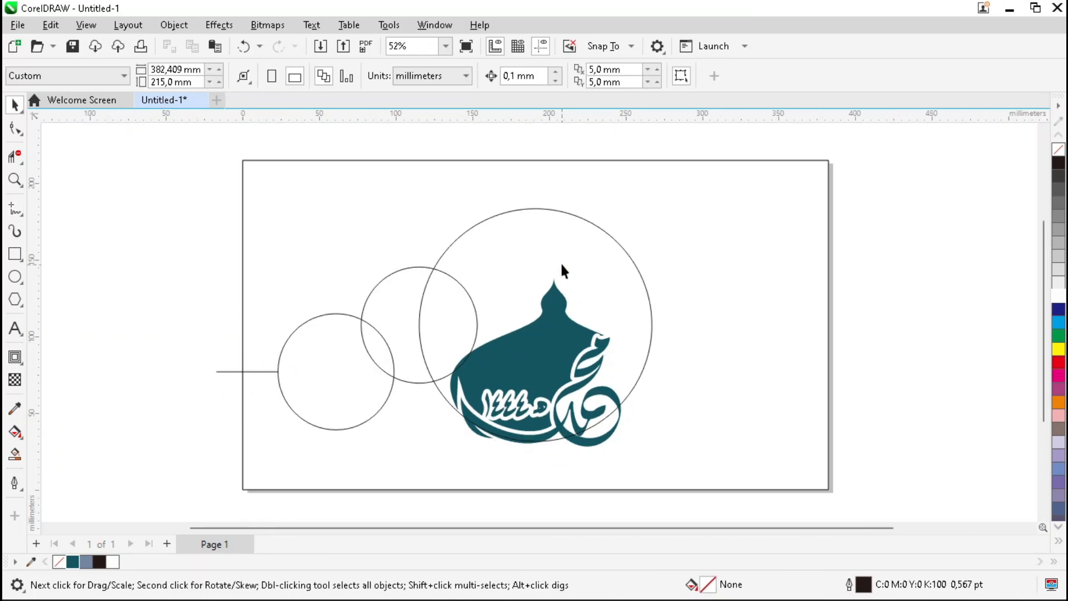
# Step: Draw a vertical line from the page rectangle's top midpoint down to the large circle's top quadrant
pyautogui.click(15, 209)
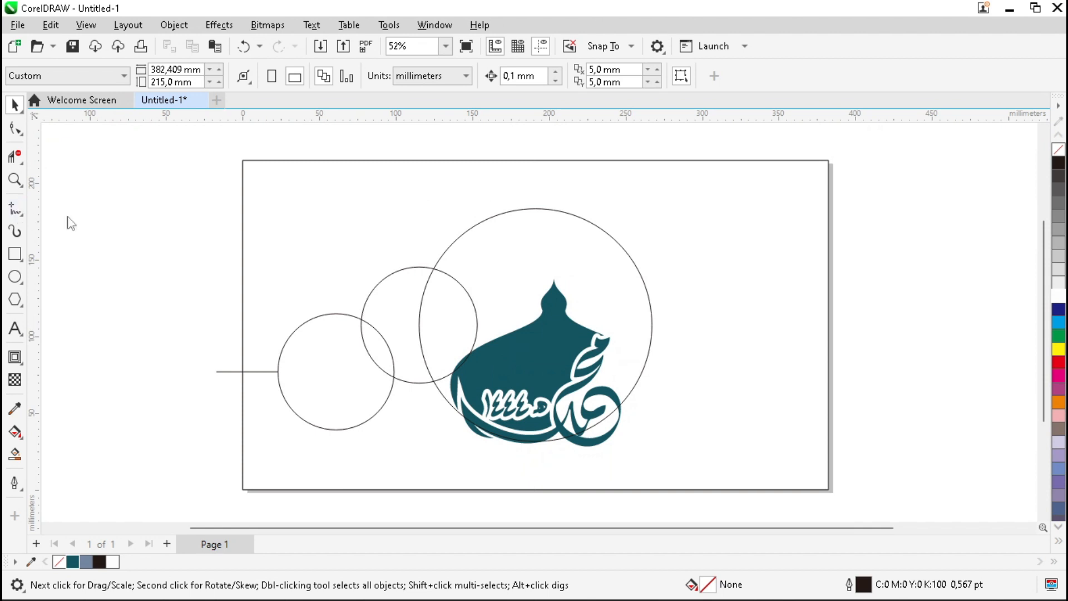
pyautogui.click(536, 160)
pyautogui.click(536, 210)
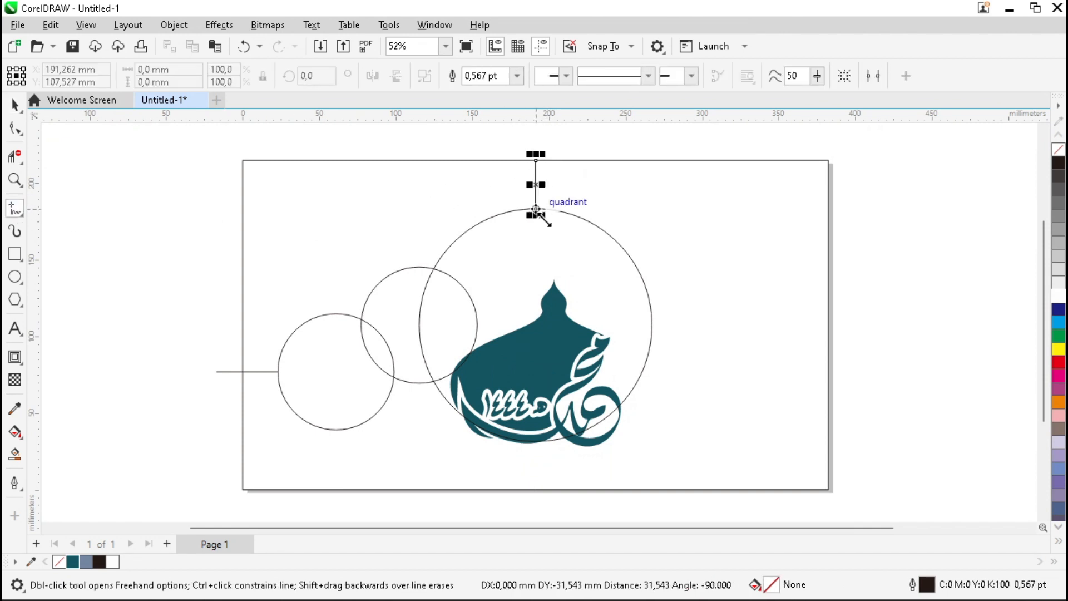
pyautogui.press('space')
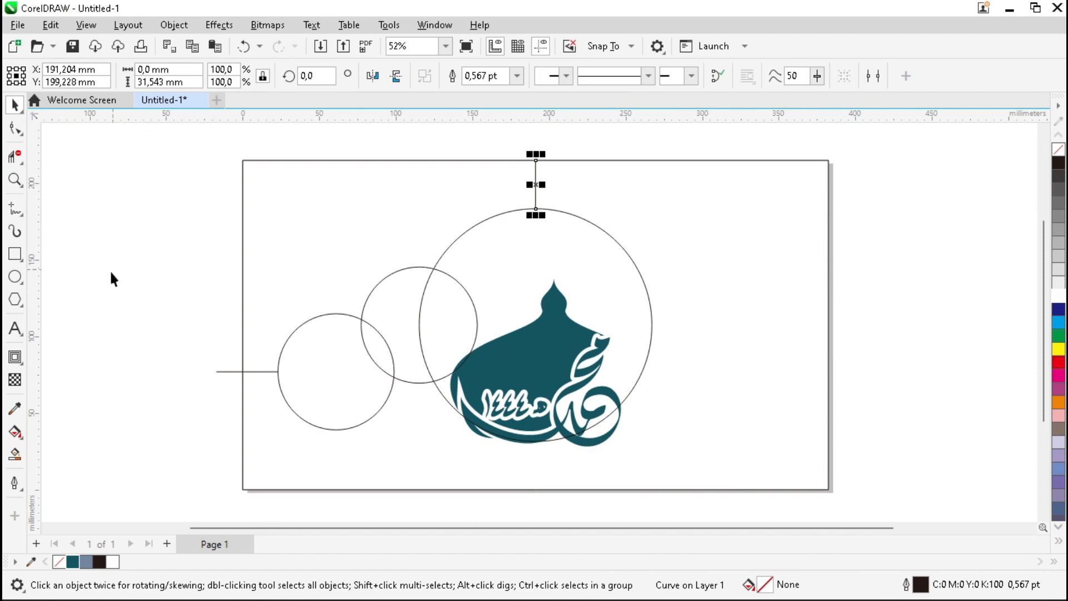
# Step: Smart-fill the page's upper-left area bounded by the circles and the two lines with blue-grey
pyautogui.click(15, 454)
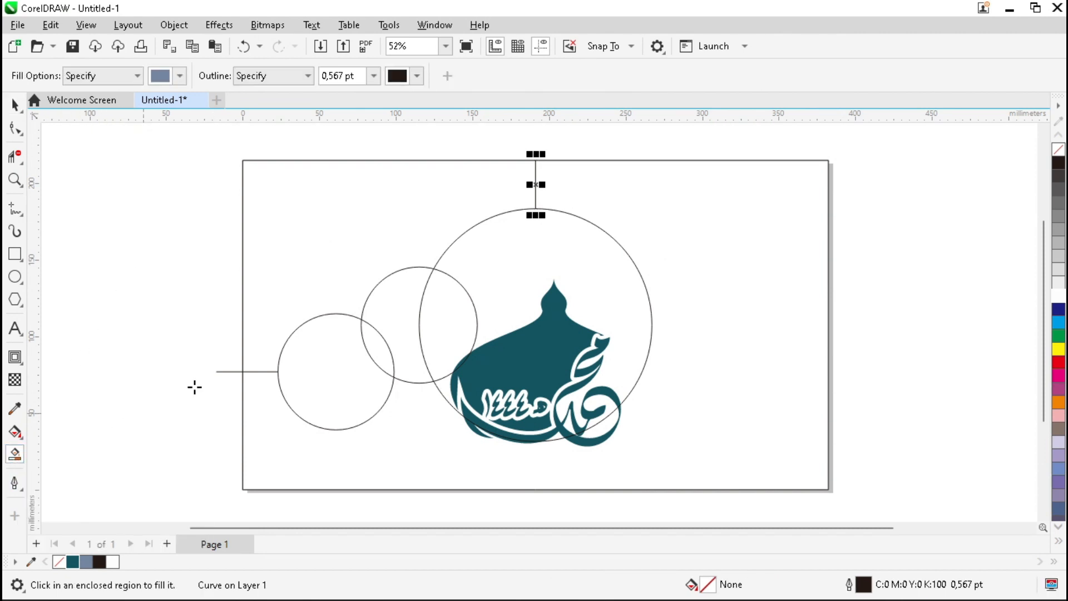
pyautogui.click(337, 236)
pyautogui.press('space')
# Step: Delete the construction circles and the two straight boundary lines
pyautogui.moveTo(136, 233); pyautogui.dragTo(193, 305)
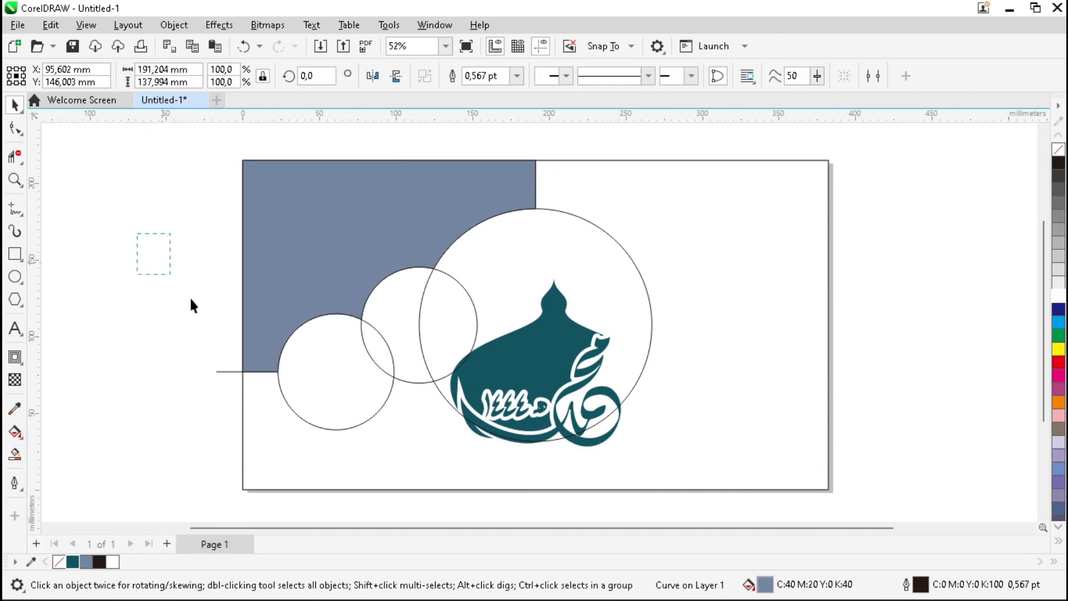
pyautogui.moveTo(514, 452); pyautogui.dragTo(519, 459)
pyautogui.press('Delete')
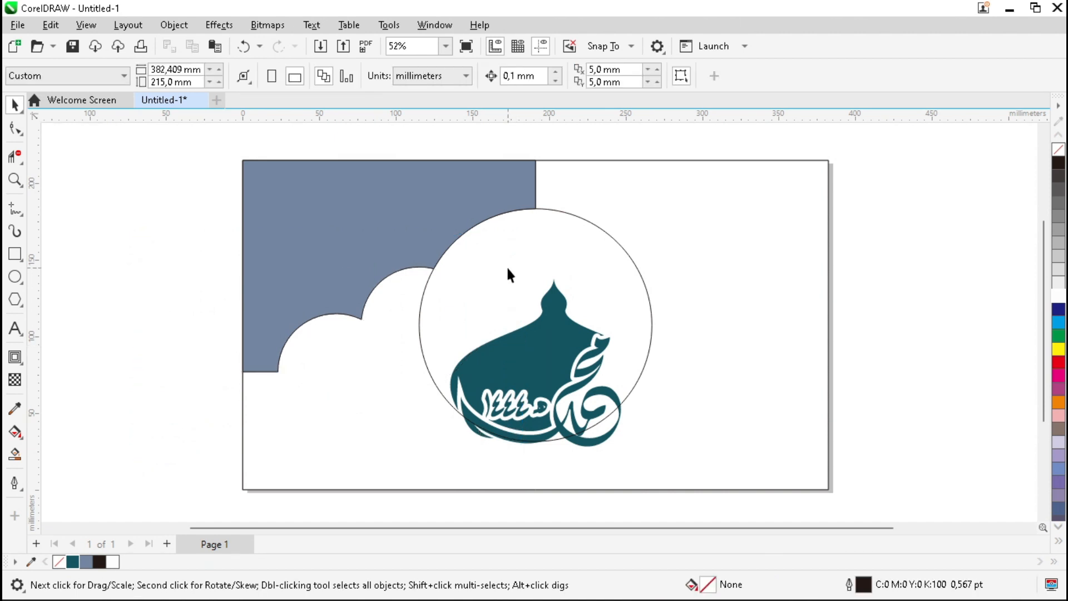
# Step: Mirror a copy of the blue-grey scalloped corner to the page's right half and weld both halves into one arch
pyautogui.click(352, 235)
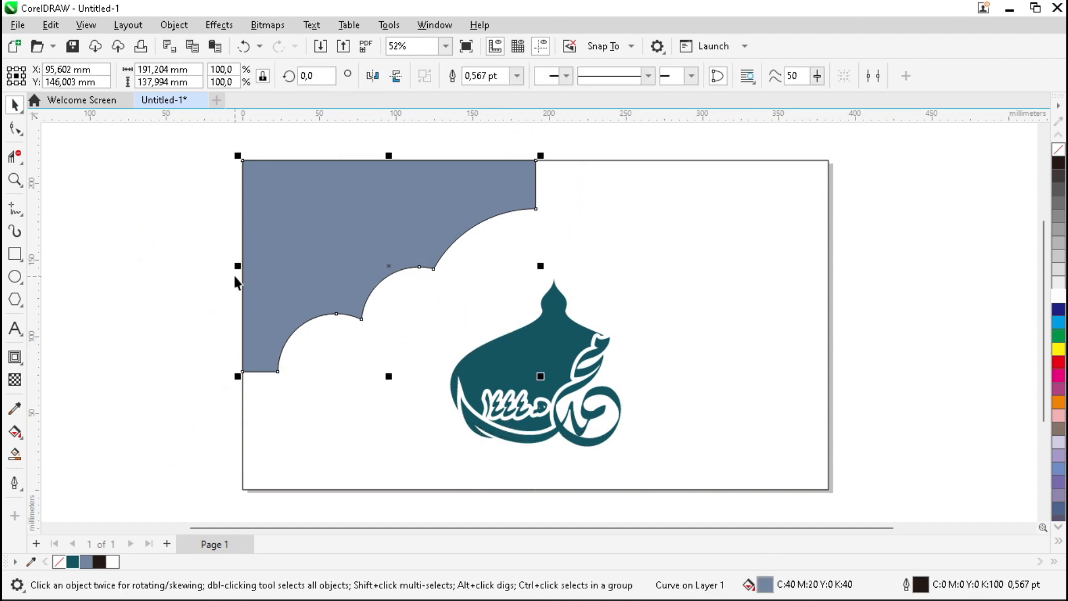
pyautogui.moveTo(344, 266); pyautogui.dragTo(644, 265)
pyautogui.rightClick(643, 266)
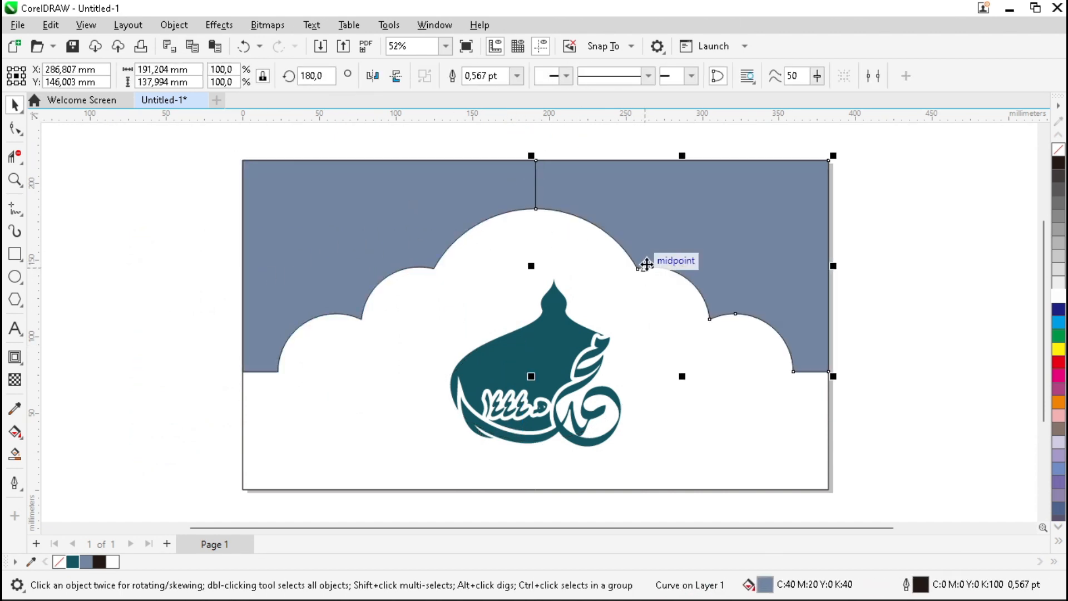
pyautogui.keyDown('shift'); pyautogui.click(432, 195); pyautogui.keyUp('shift')
pyautogui.click(238, 75)
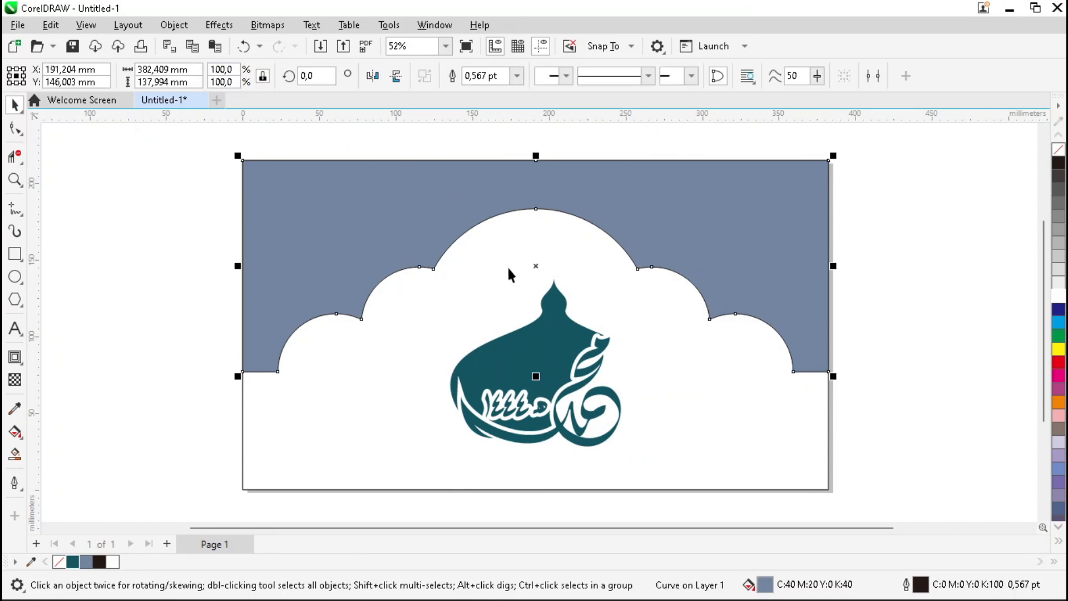
# Step: Add a one-step outside contour of about 7.1 mm around the blue-grey arch and break it apart
pyautogui.scroll(-1, 512, 278)
pyautogui.scroll(1, 529, 208)
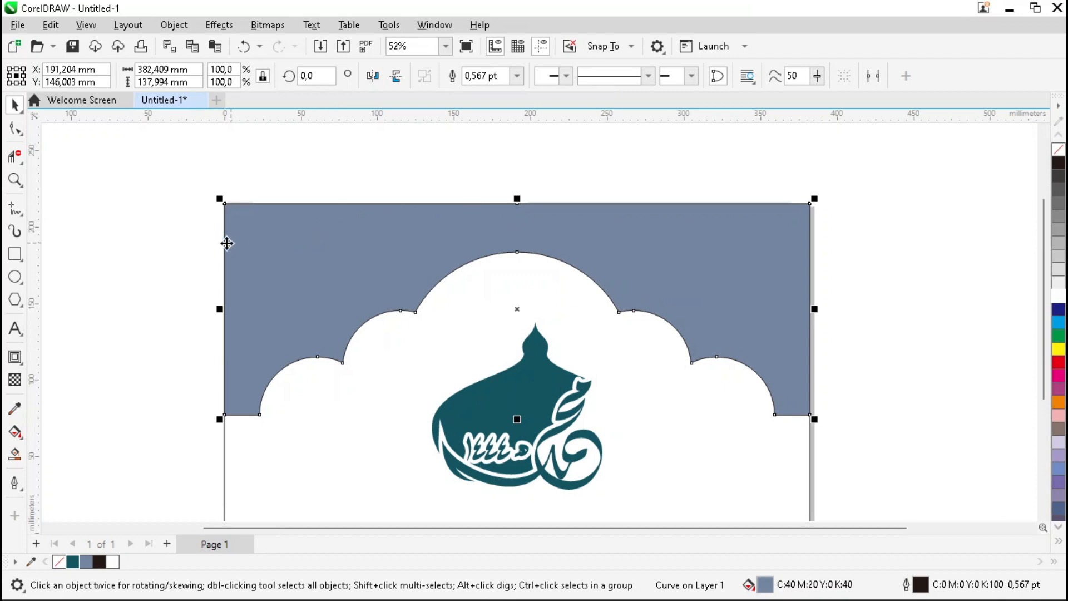
pyautogui.click(20, 365)
pyautogui.click(20, 365)
pyautogui.click(18, 363)
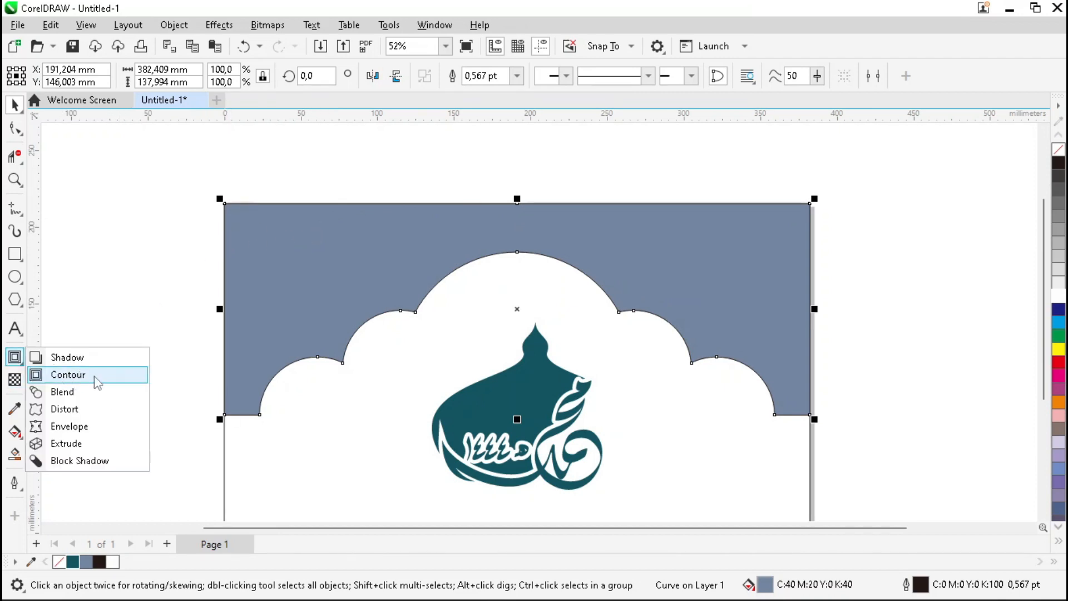
pyautogui.click(68, 374)
pyautogui.scroll(2, 536, 211)
pyautogui.moveTo(525, 201)
pyautogui.mouseDown()
pyautogui.moveTo(535, 223)
pyautogui.moveTo(531, 186)
pyautogui.mouseUp()
pyautogui.rightClick(535, 187)
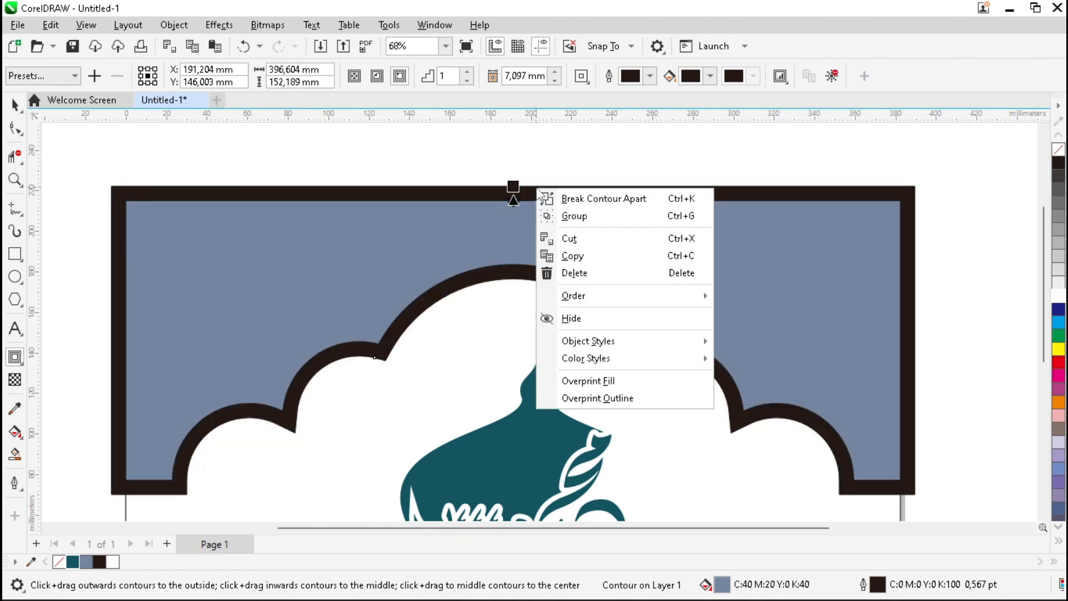
pyautogui.click(569, 201)
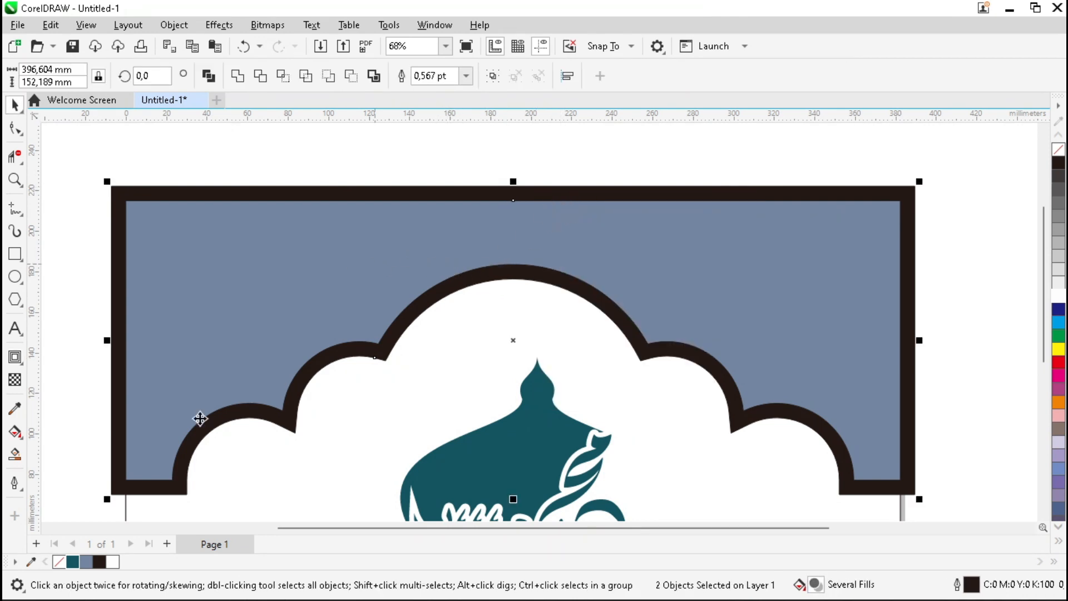
# Step: Fill the outer arch contour blue-grey and add a one-step inside contour of about 8.7 mm to the original arch, broken apart
pyautogui.click(86, 562)
pyautogui.click(76, 445)
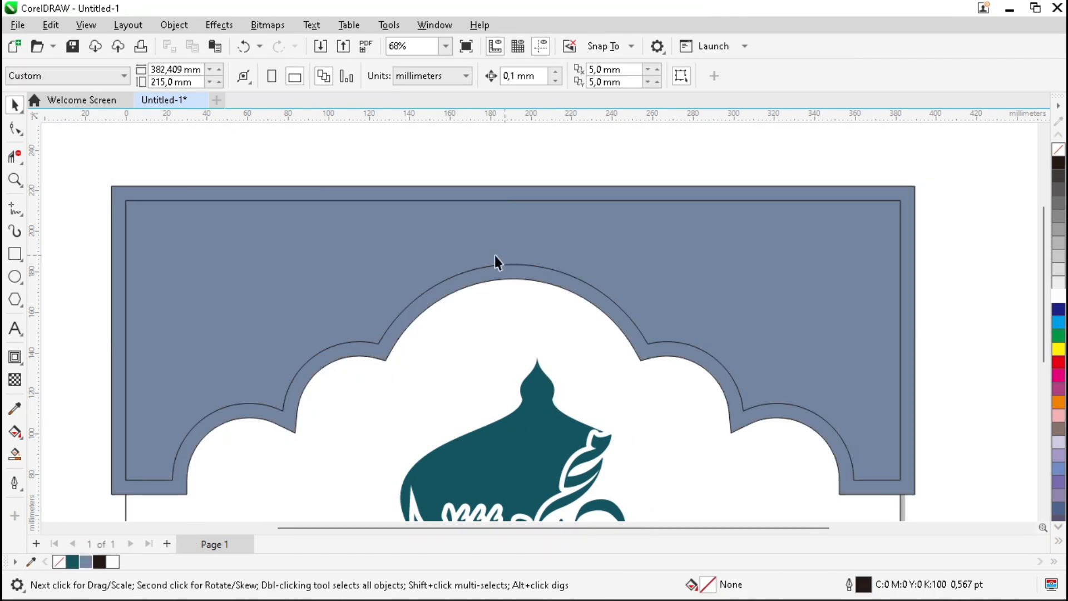
pyautogui.click(520, 253)
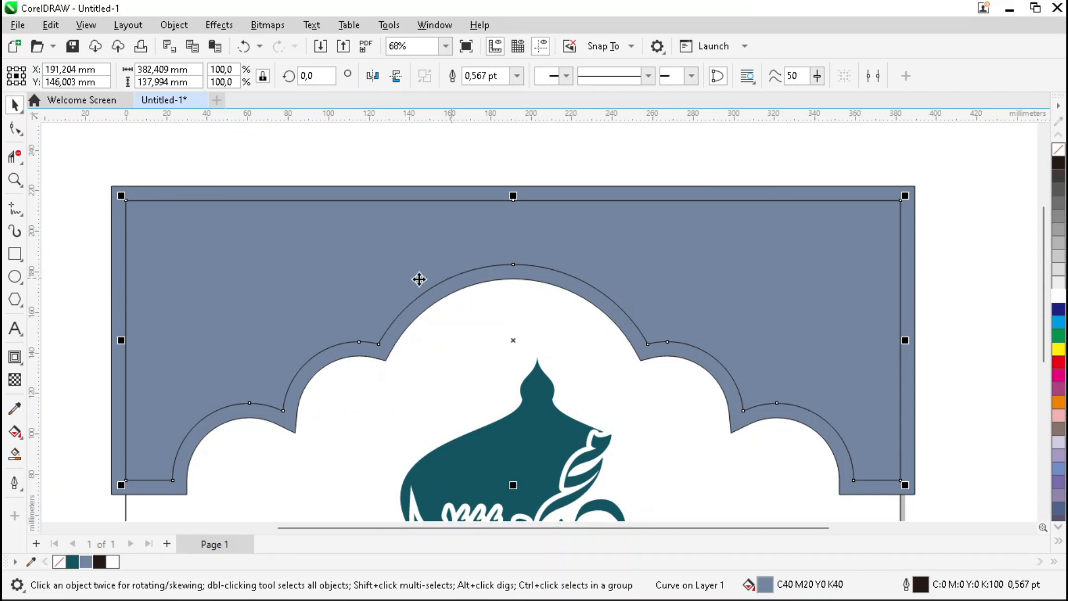
pyautogui.click(15, 357)
pyautogui.moveTo(535, 229); pyautogui.dragTo(558, 218)
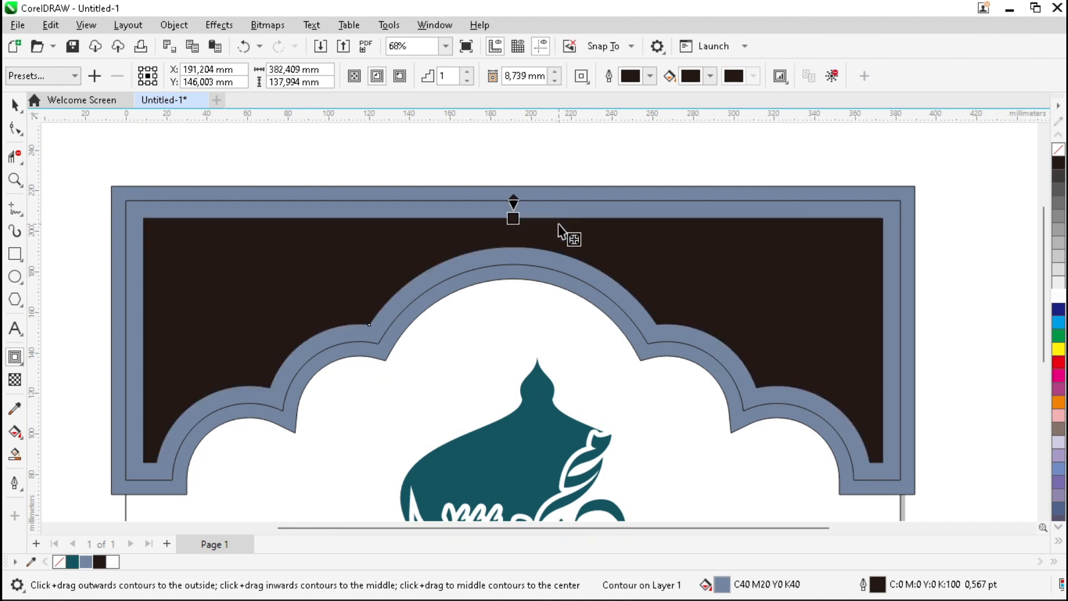
pyautogui.rightClick(559, 224)
pyautogui.click(627, 236)
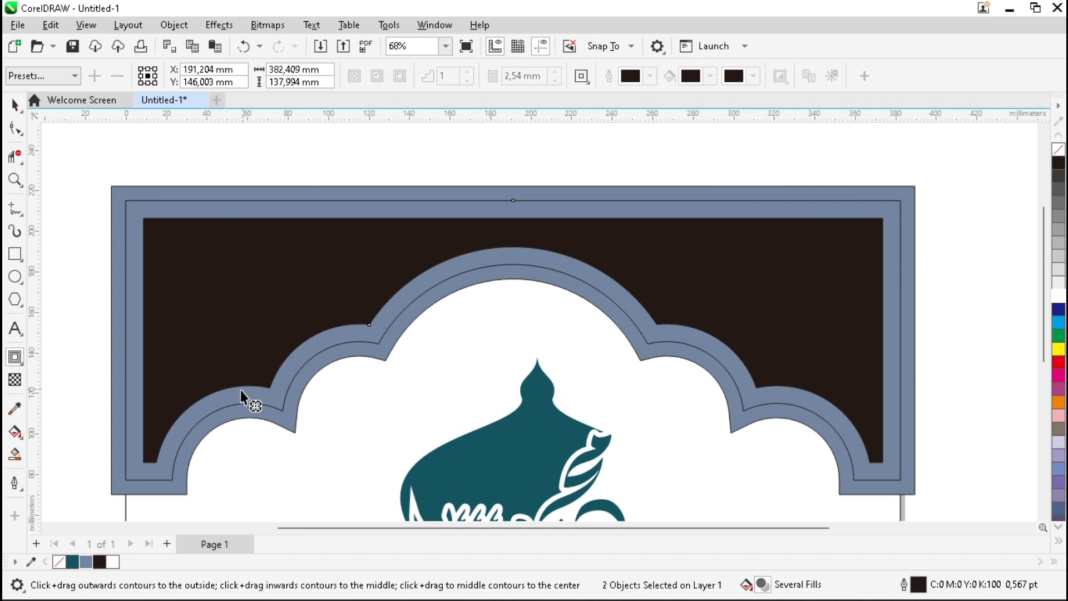
# Step: Fill the new inner arch blue-grey and give it a one-step inside contour of about 3.5 mm, broken apart
pyautogui.click(86, 561)
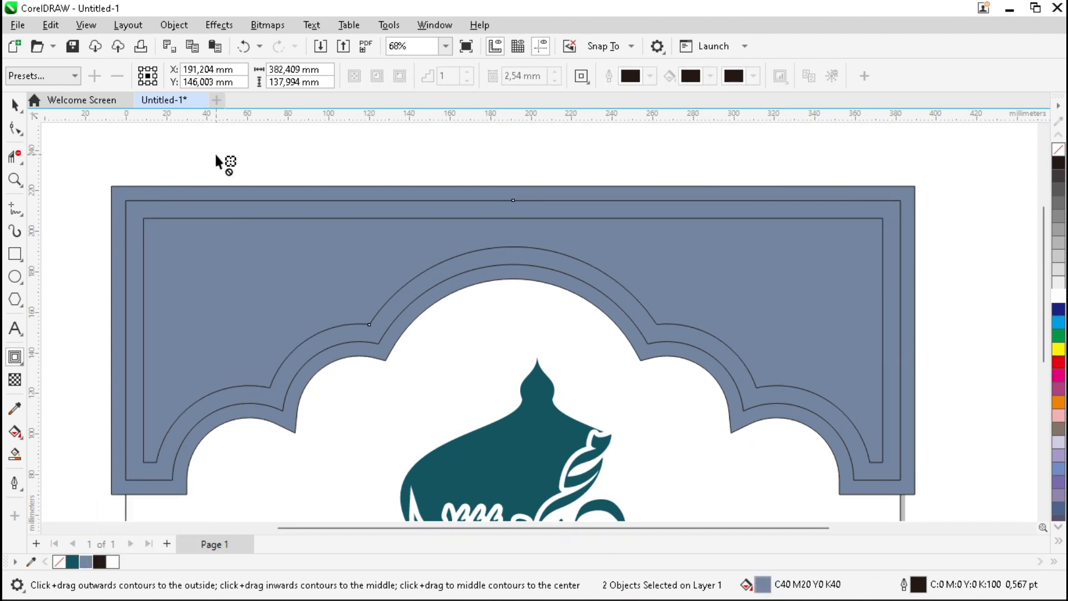
pyautogui.press('space')
pyautogui.click(258, 239)
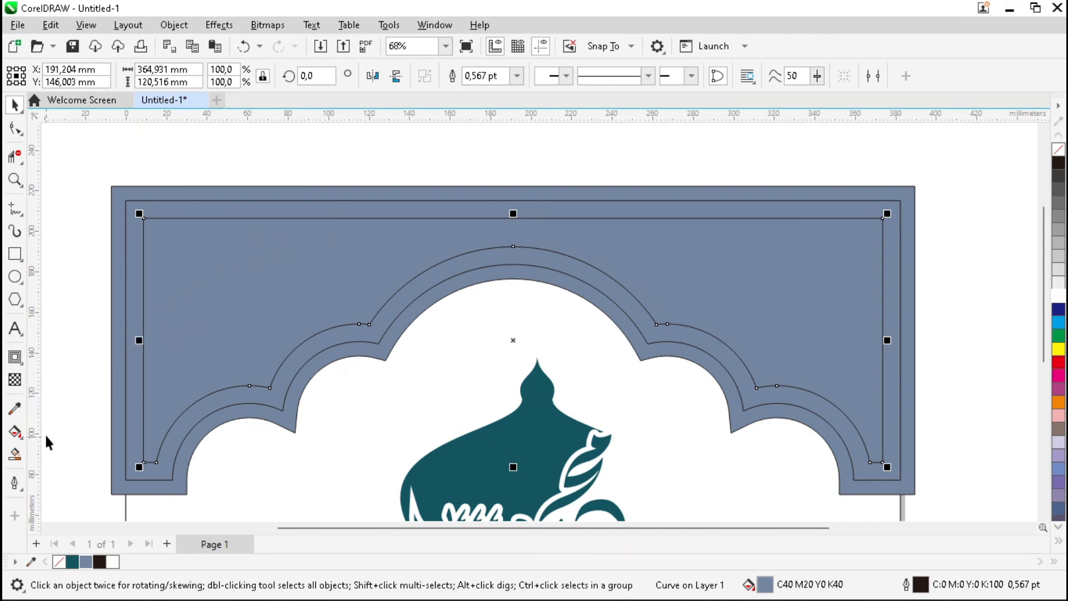
pyautogui.click(15, 357)
pyautogui.moveTo(382, 251); pyautogui.dragTo(390, 227)
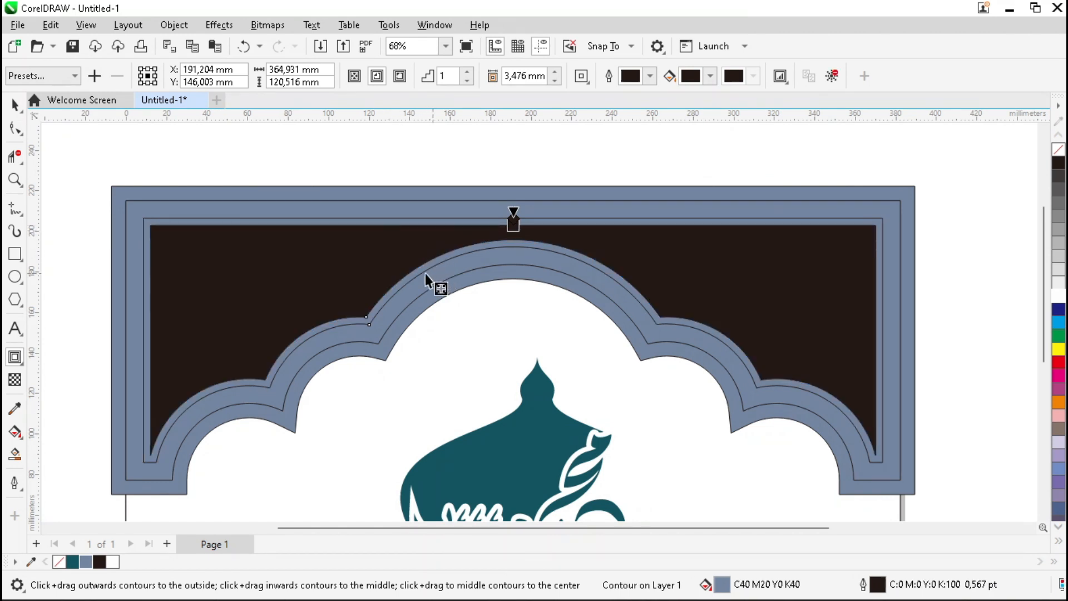
pyautogui.rightClick(361, 263)
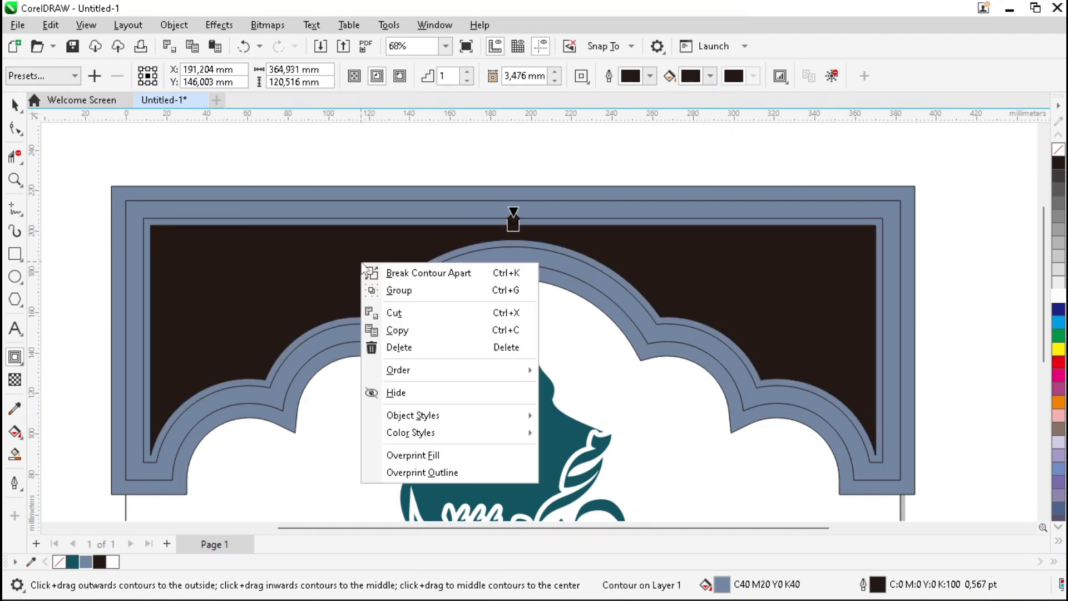
pyautogui.click(393, 272)
# Step: Fill the innermost arch shape white and the arch directly around it with the lettering's teal
pyautogui.press('space')
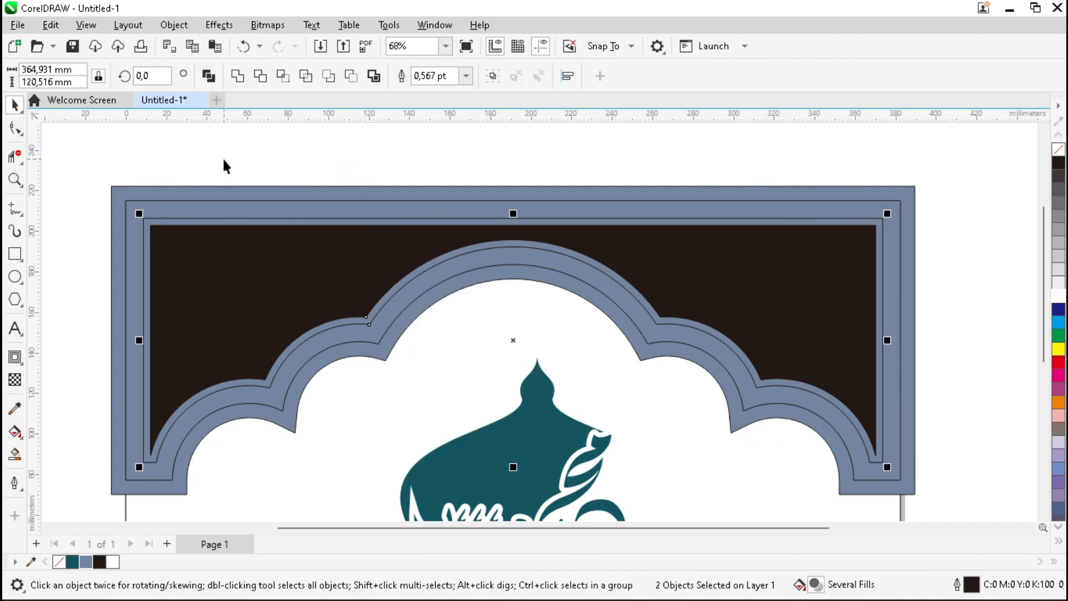
pyautogui.click(182, 241)
pyautogui.click(1059, 296)
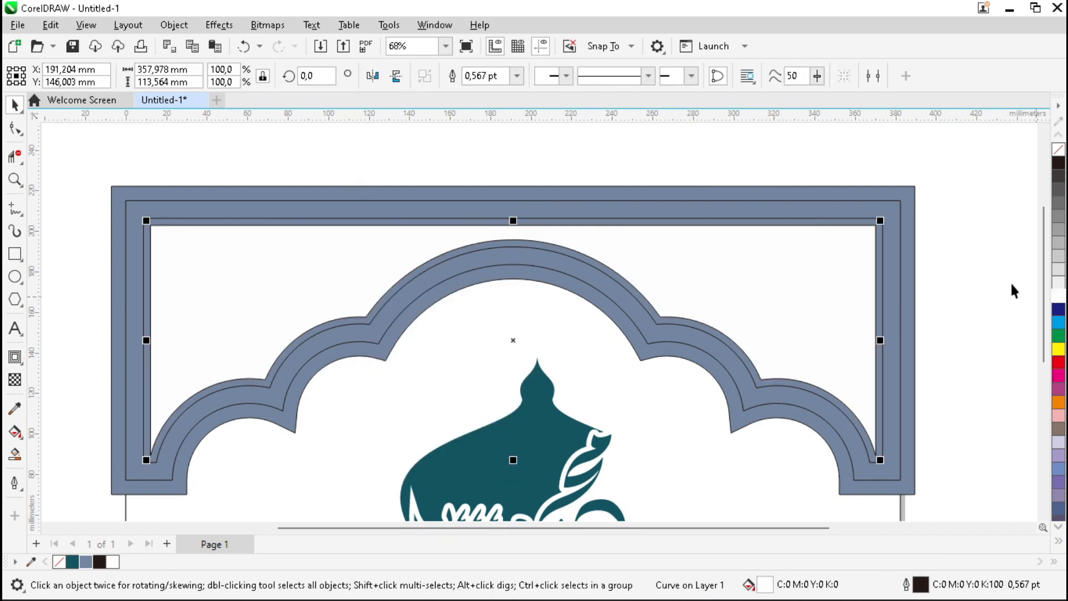
pyautogui.click(651, 222)
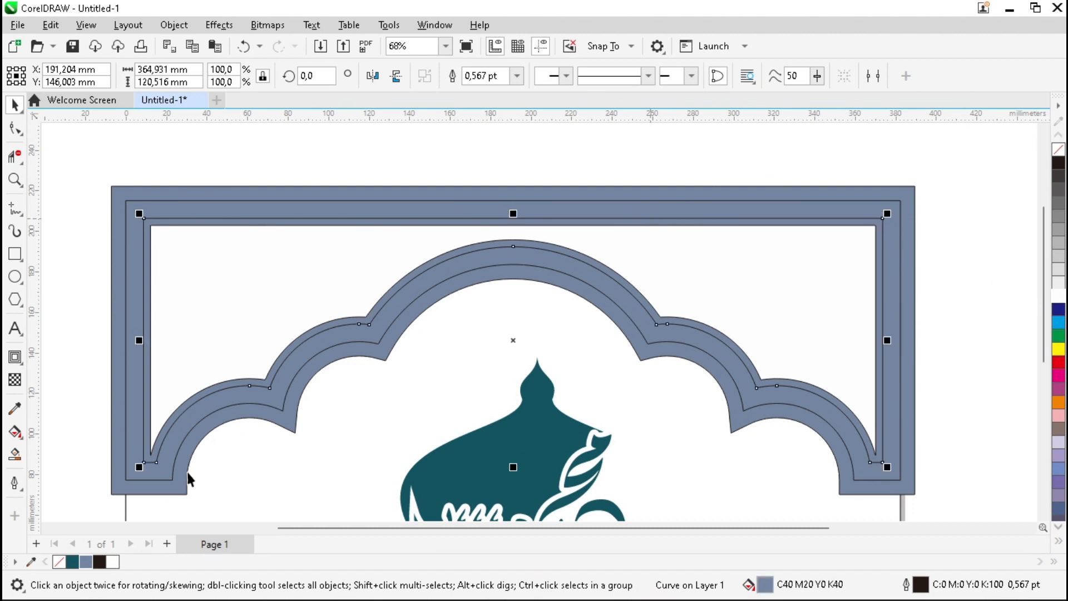
pyautogui.click(72, 562)
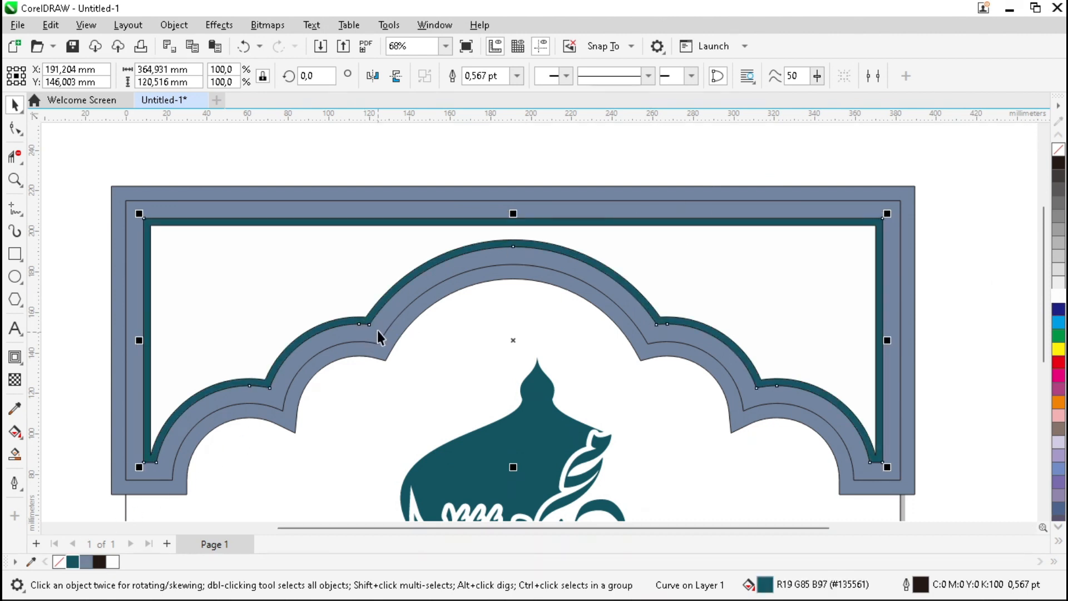
# Step: Fill the two outermost arch shapes with white
pyautogui.keyDown('shift'); pyautogui.click(385, 357); pyautogui.keyUp('shift')
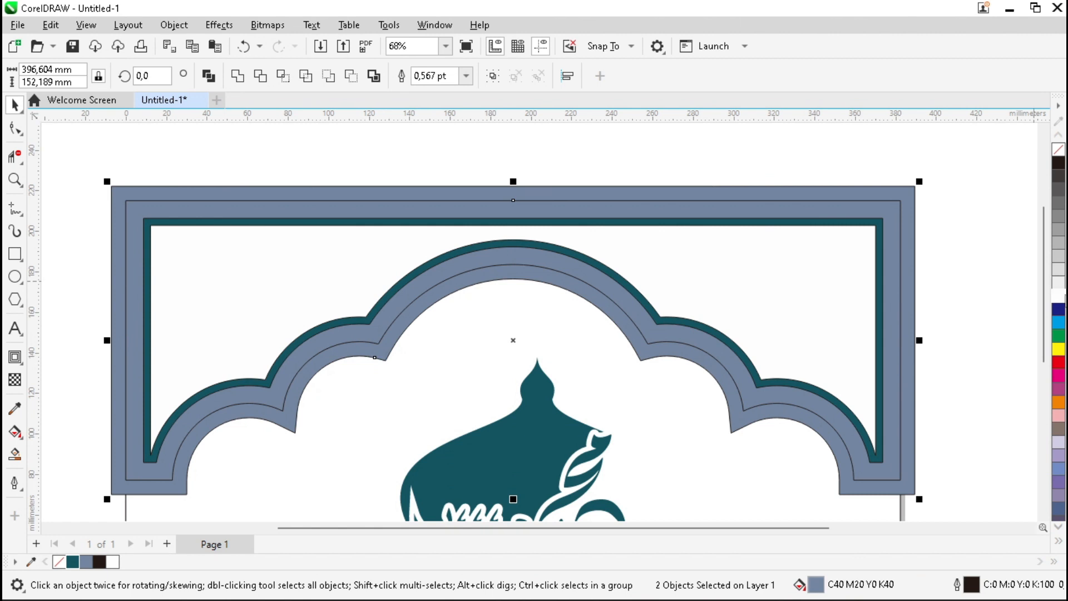
pyautogui.click(1058, 295)
pyautogui.click(683, 173)
pyautogui.scroll(-1, 567, 158)
pyautogui.scroll(1, 461, 277)
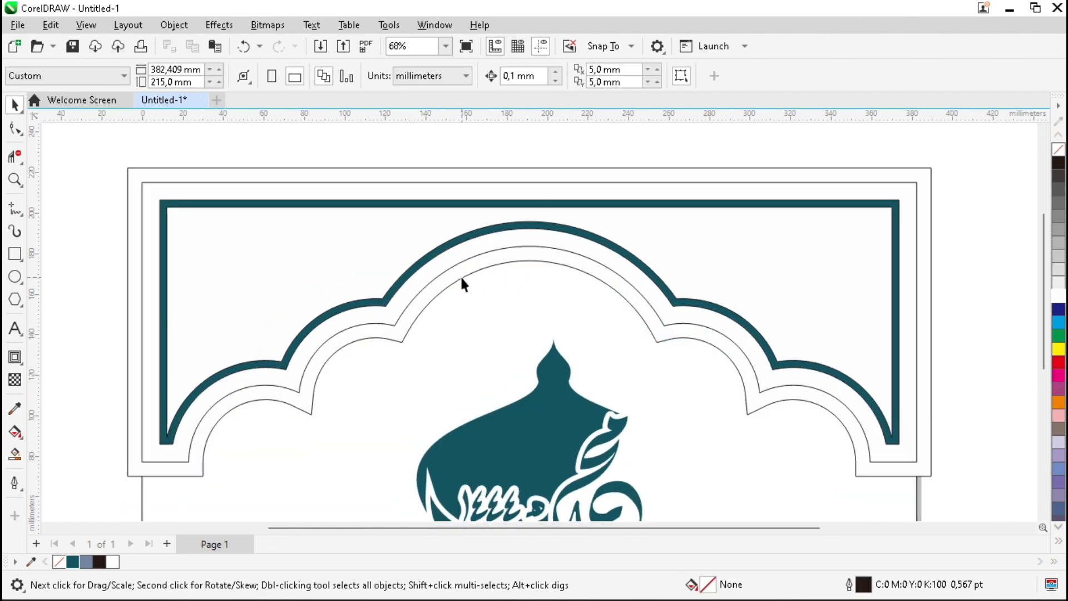
# Step: Add a drop shadow to the outermost arch with opacity 89 and feathering 15
pyautogui.scroll(-1, 460, 275)
pyautogui.click(459, 276)
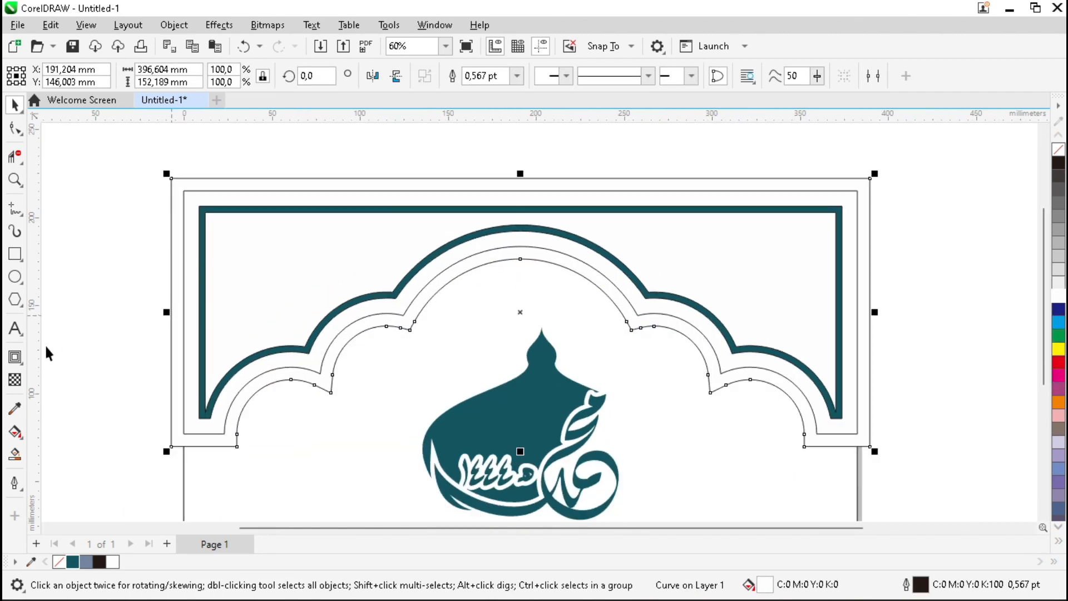
pyautogui.click(15, 357)
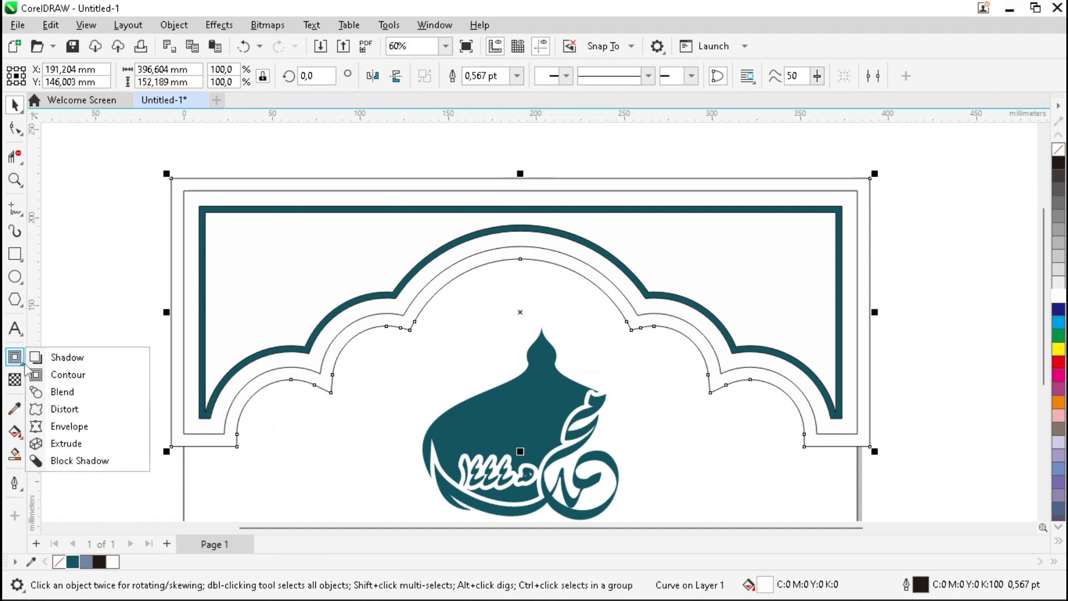
pyautogui.click(88, 362)
pyautogui.moveTo(171, 312); pyautogui.dragTo(870, 312)
pyautogui.moveTo(515, 312); pyautogui.dragTo(779, 314)
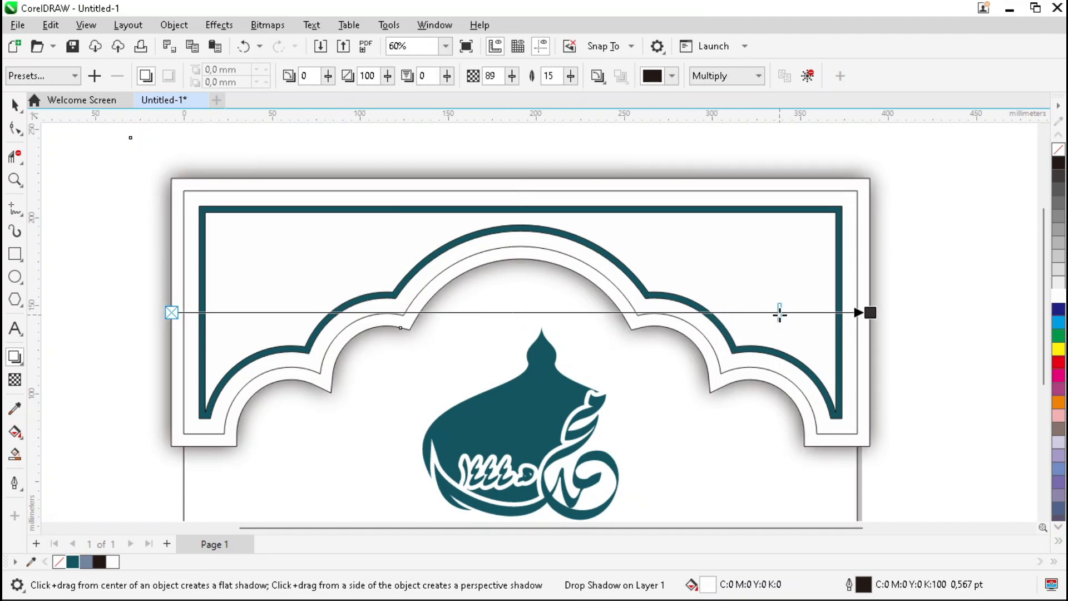
# Step: Copy the outermost arch's drop shadow onto the white arch just inside it
pyautogui.click(557, 242)
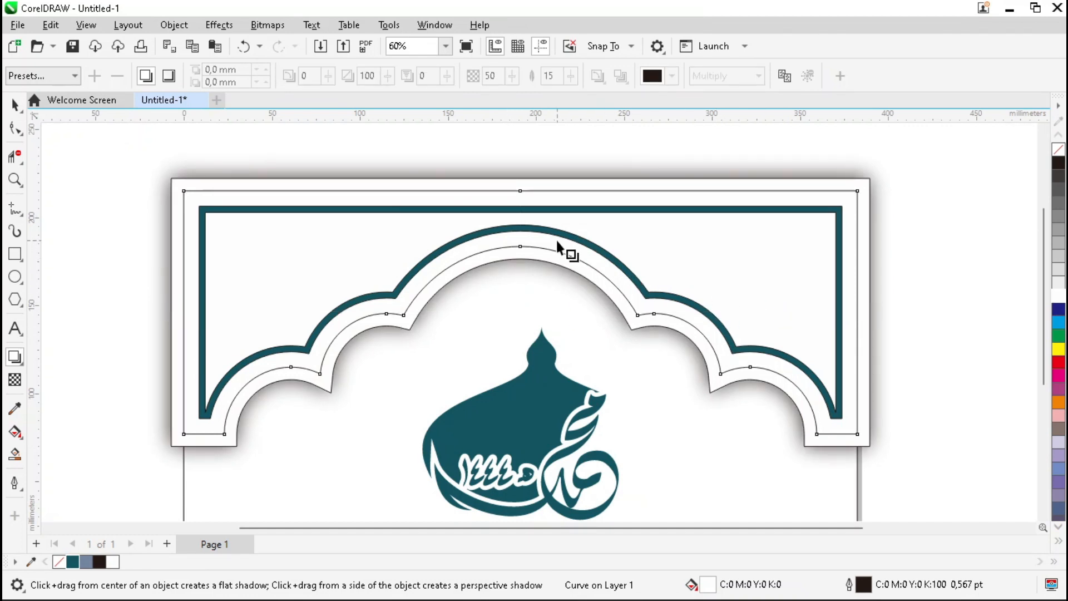
pyautogui.click(583, 290)
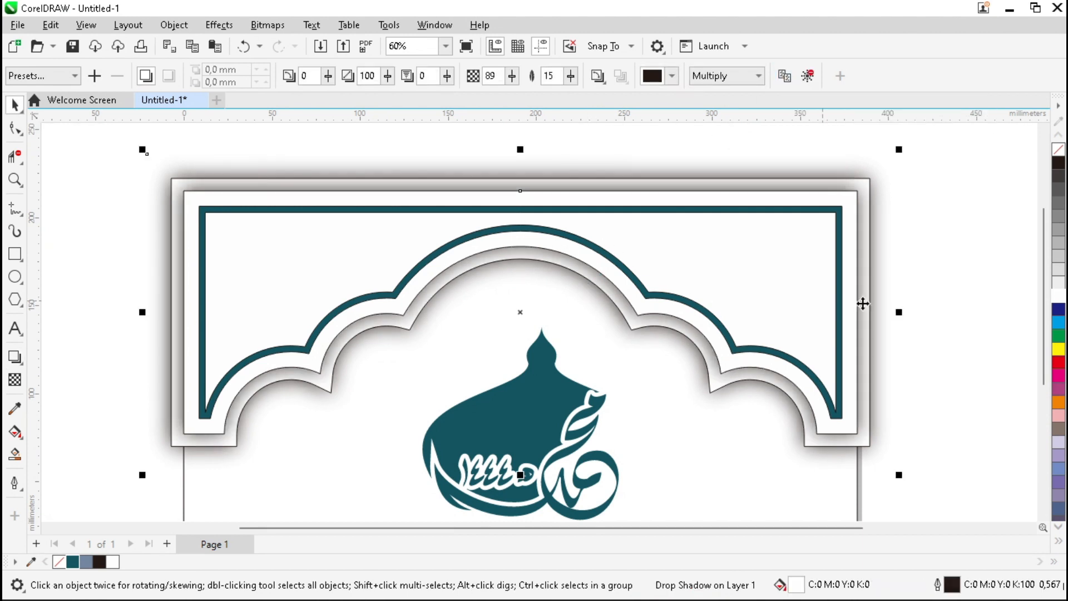
pyautogui.press('space')
pyautogui.press('space')
pyautogui.click(945, 297)
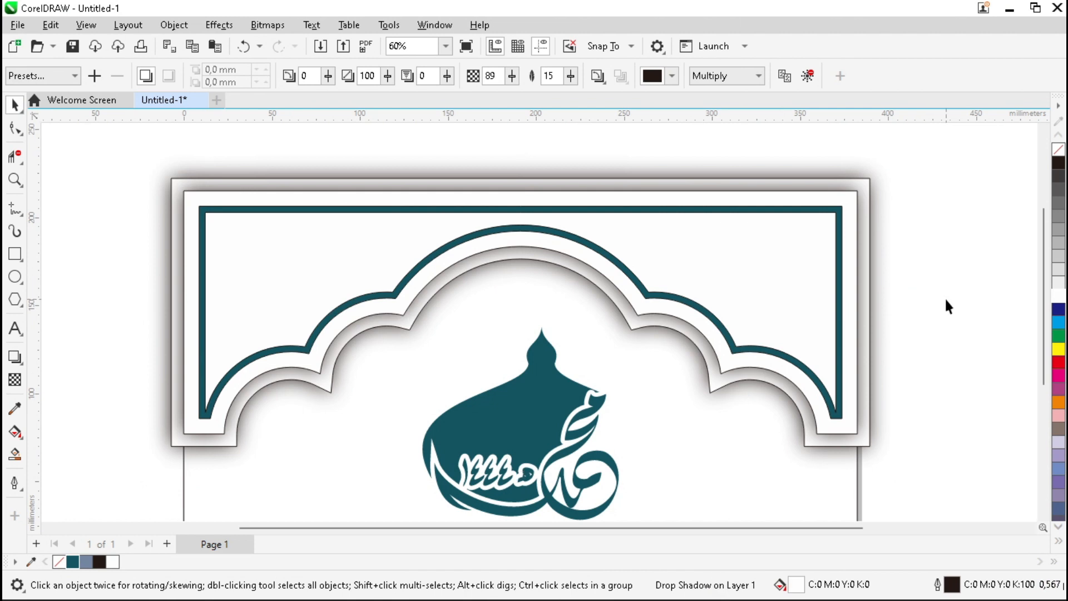
# Step: Set the outline width of all arch shapes to None
pyautogui.scroll(-1, 714, 217)
pyautogui.moveTo(433, 325); pyautogui.dragTo(953, 457)
pyautogui.click(466, 76)
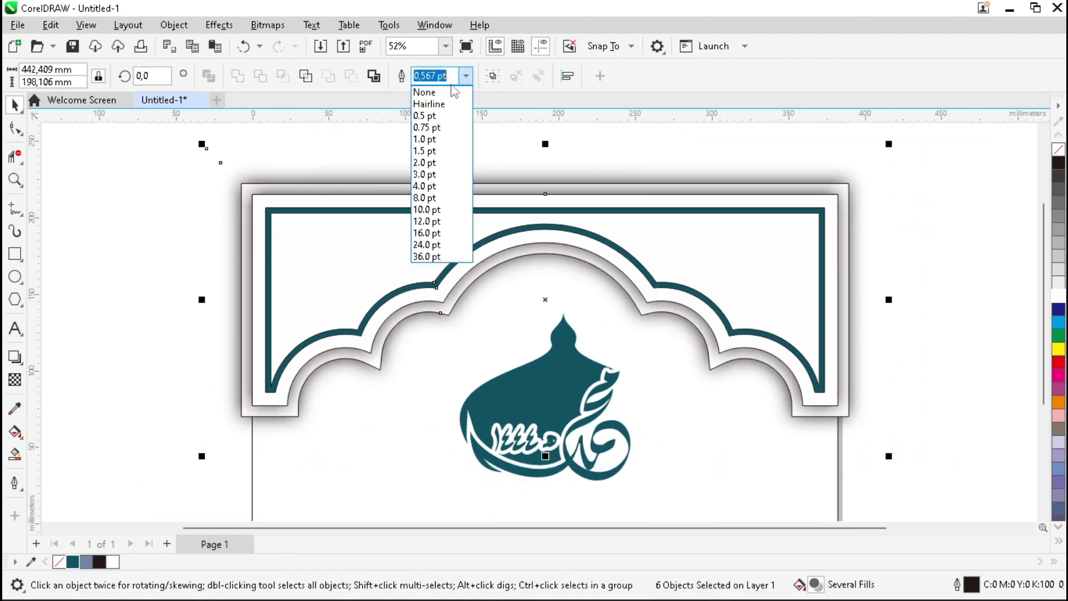
pyautogui.click(430, 90)
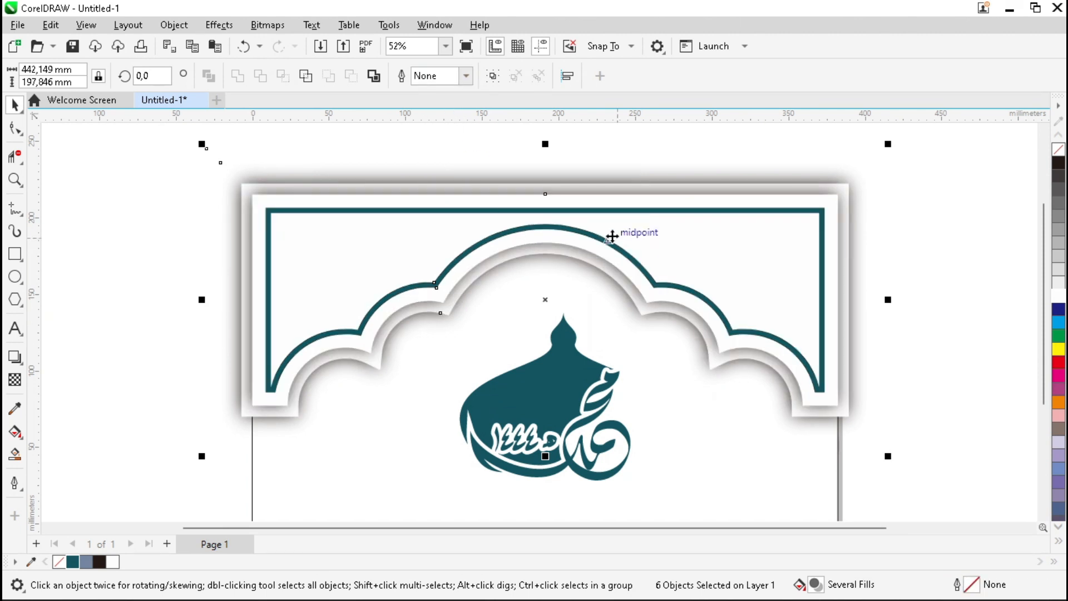
# Step: PowerClip the arch shapes and their shadows inside the page-sized rectangle
pyautogui.rightClick(637, 242)
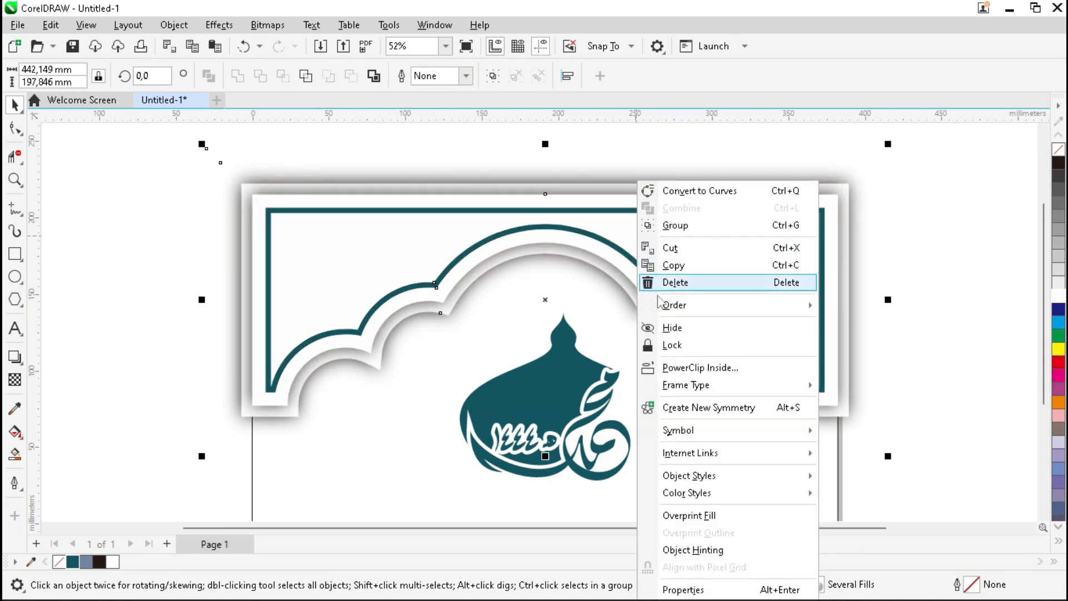
pyautogui.click(701, 368)
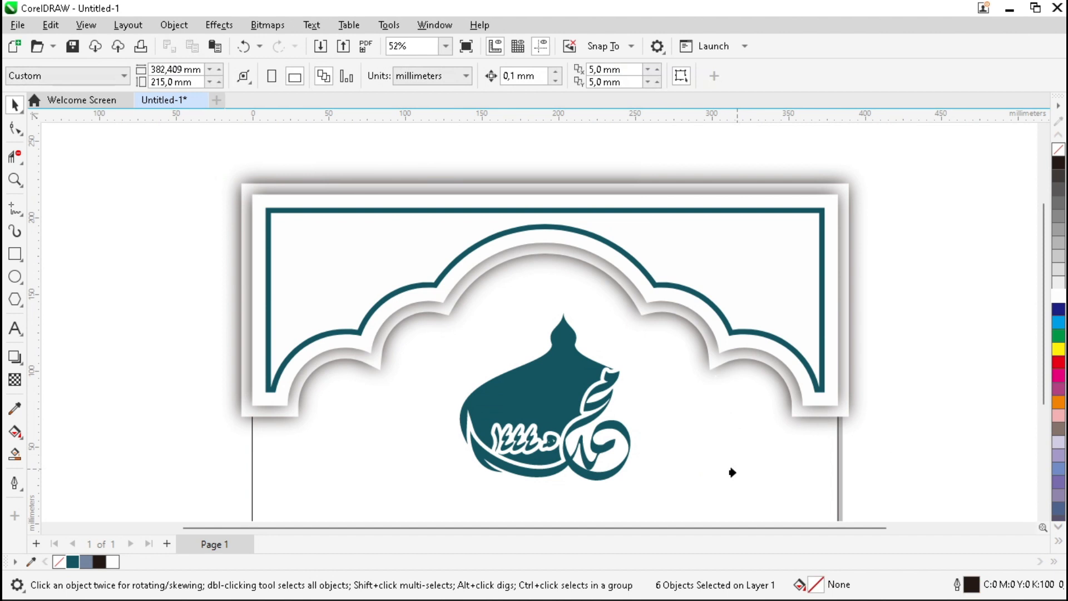
pyautogui.click(728, 486)
pyautogui.click(888, 413)
pyautogui.scroll(-3, 497, 202)
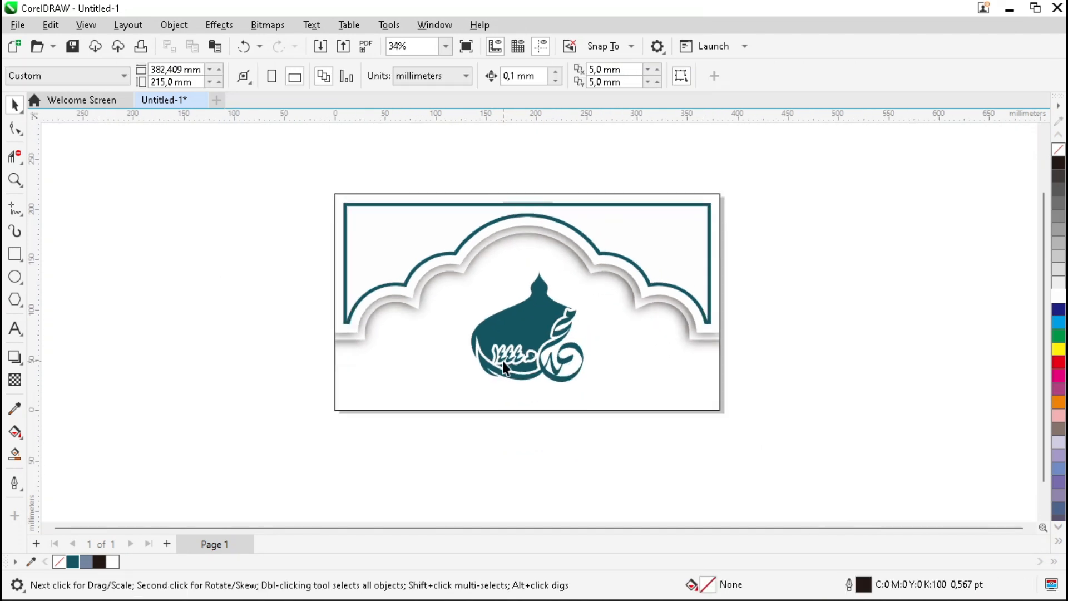
# Step: Move the teal dome lettering up and slightly left so the dome's tip is centred beneath the arch's peak
pyautogui.scroll(1, 519, 347)
pyautogui.click(540, 310)
pyautogui.moveTo(547, 278); pyautogui.dragTo(535, 189)
pyautogui.moveTo(526, 247); pyautogui.dragTo(525, 315)
pyautogui.click(816, 345)
# Step: Add the text "MAULID UN NABI MUHAMMAD SAW 1444 H" below the dome lettering
pyautogui.scroll(3, 477, 424)
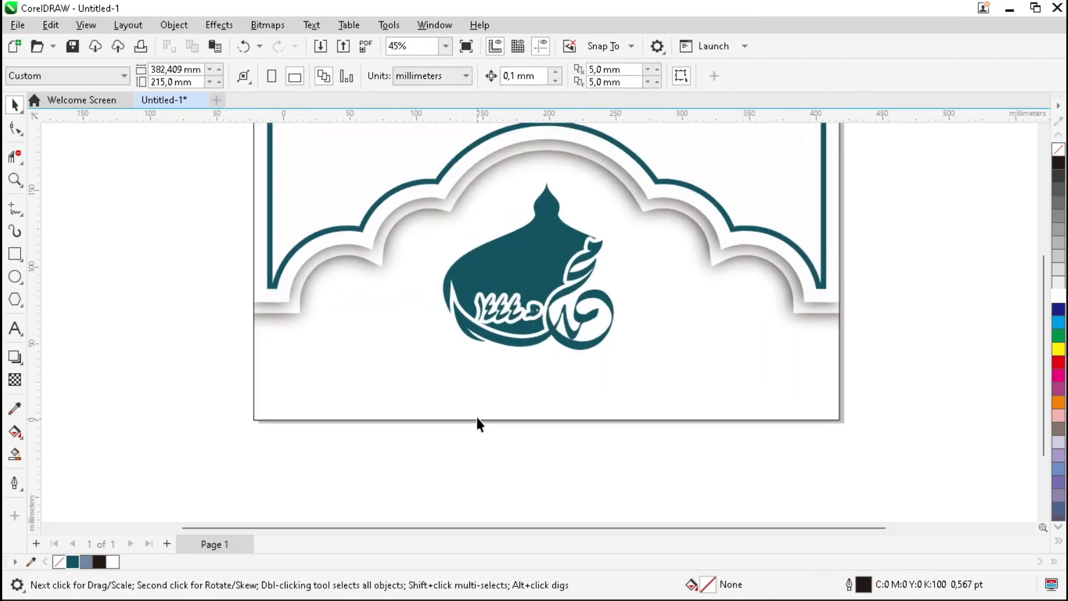
pyautogui.click(14, 330)
pyautogui.click(390, 383)
pyautogui.write('MAUL')
pyautogui.press('BackSpace')
pyautogui.press('BackSpace')
pyautogui.press('BackSpace')
pyautogui.write('D')
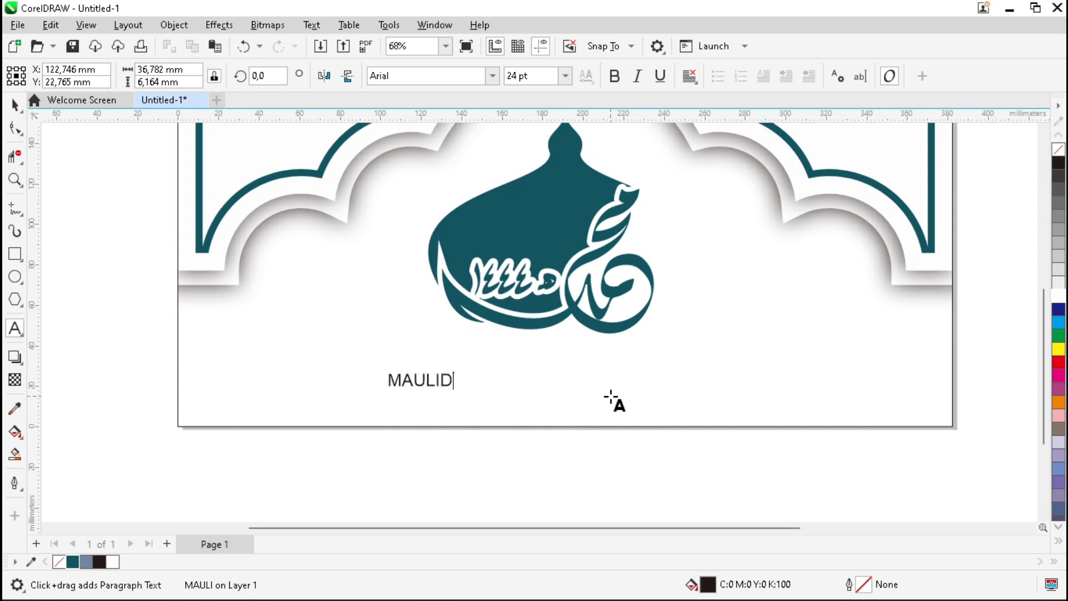
pyautogui.write(' UN NABI MUHAMMAD SAW 1444 H')
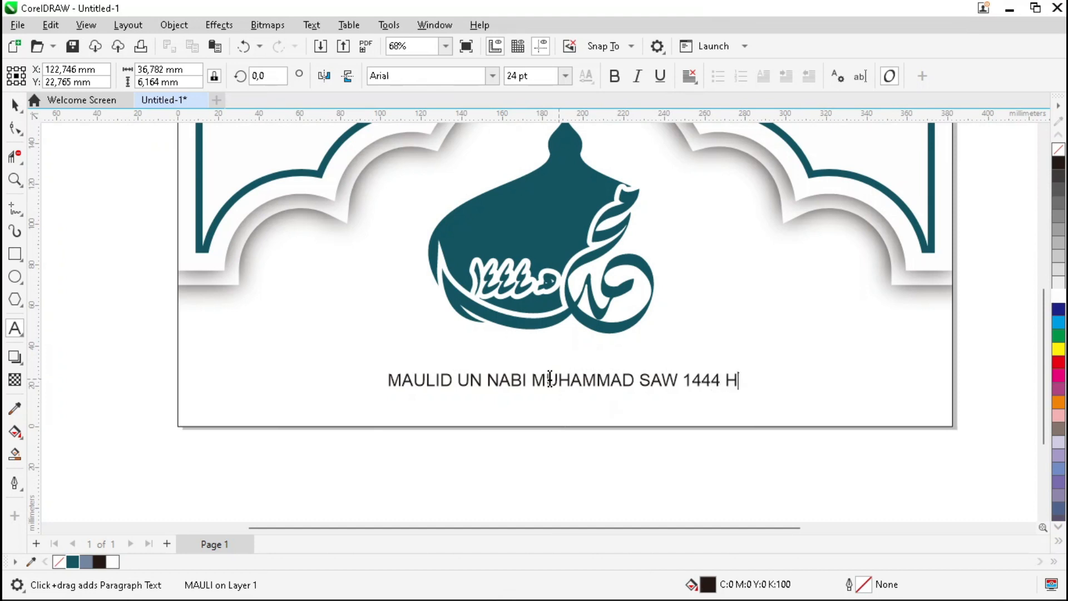
# Step: Set the caption's font to Bahnschrift Bold and fill it with the lettering's teal
pyautogui.click(14, 106)
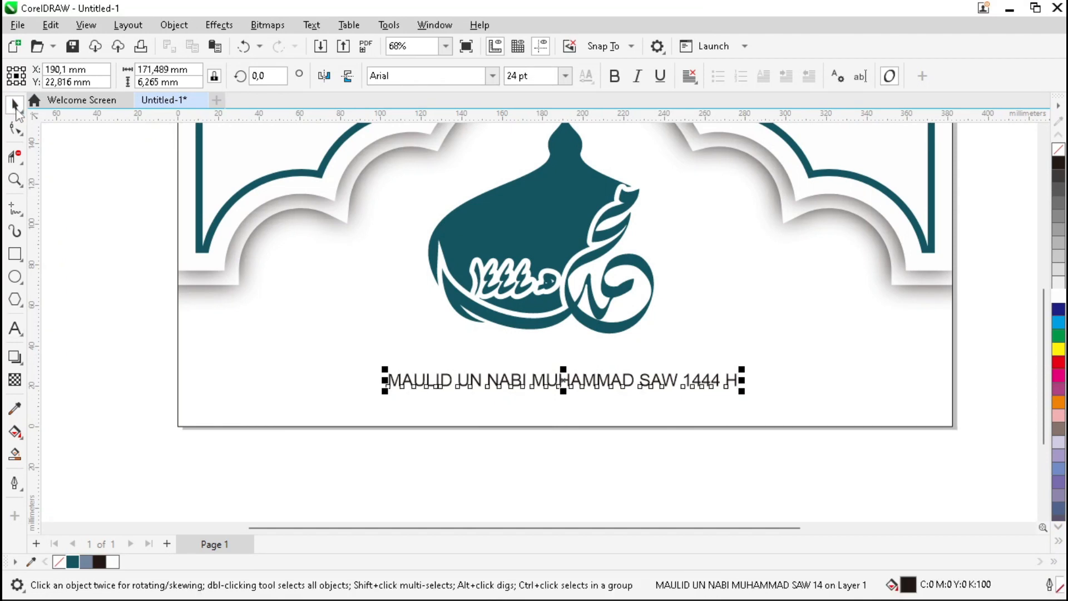
pyautogui.click(492, 76)
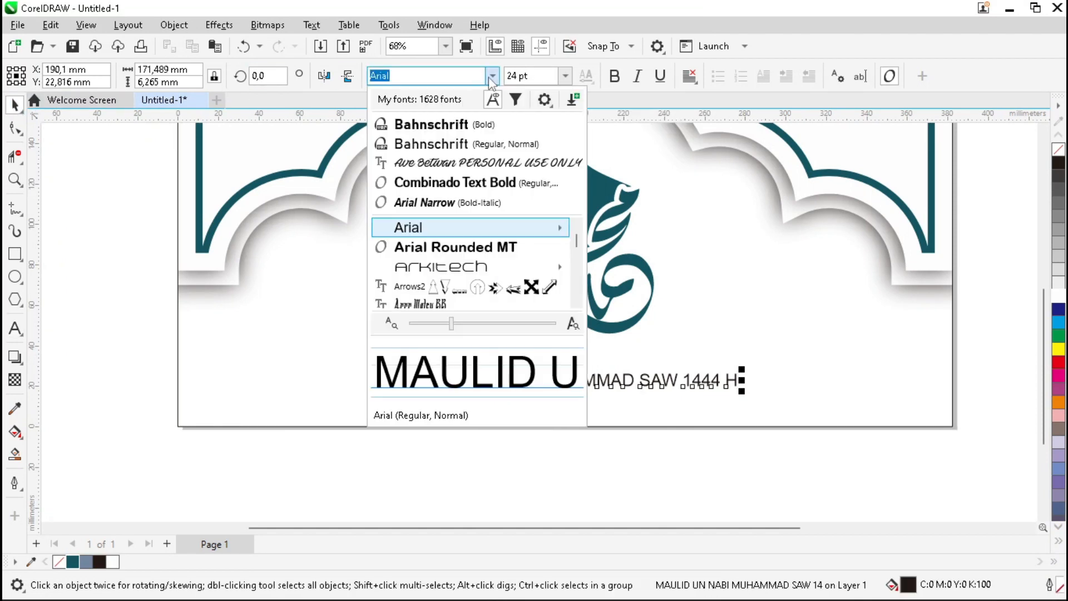
pyautogui.click(463, 123)
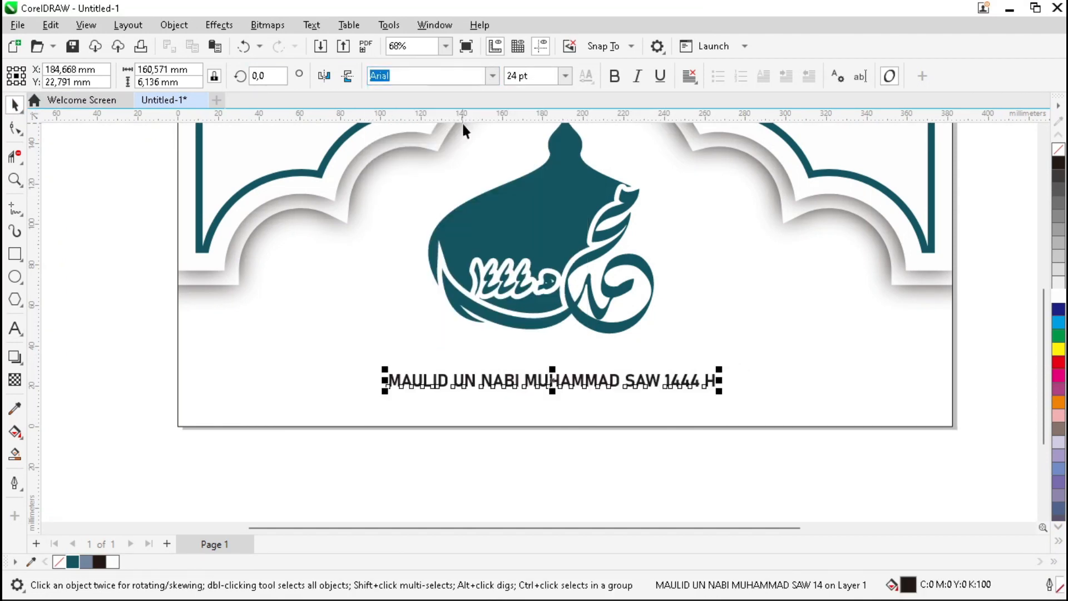
pyautogui.click(73, 562)
# Step: Centre the caption horizontally on the page rectangle and enlarge it about its centre to roughly two-thirds of the page width
pyautogui.keyDown('shift'); pyautogui.click(724, 404); pyautogui.keyUp('shift')
pyautogui.press('e')
pyautogui.click(652, 456)
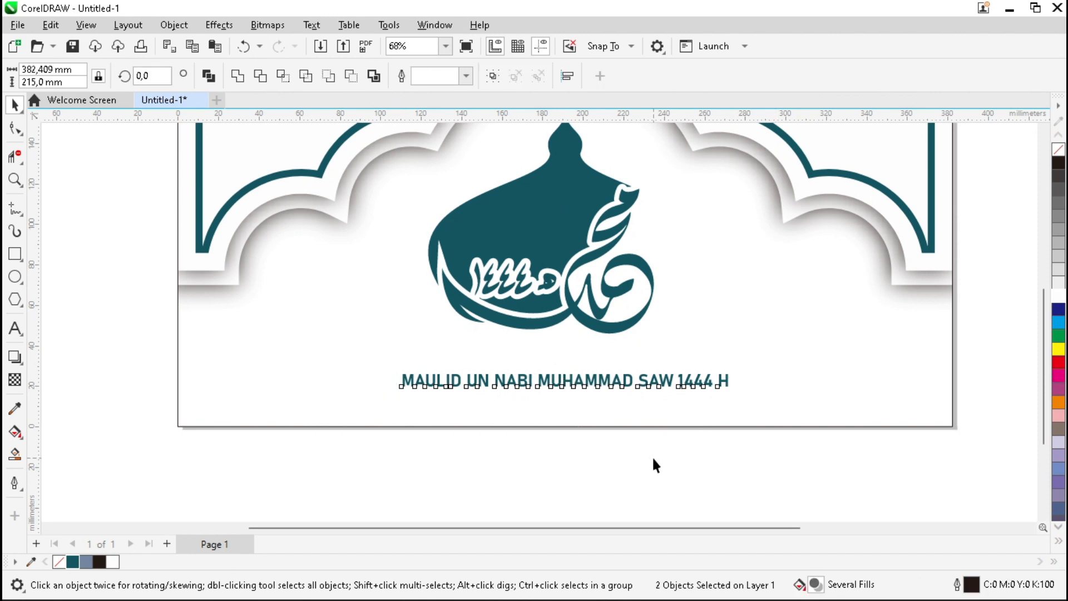
pyautogui.click(710, 384)
pyautogui.moveTo(736, 369); pyautogui.dragTo(824, 341)
pyautogui.click(532, 445)
pyautogui.scroll(-1, 532, 445)
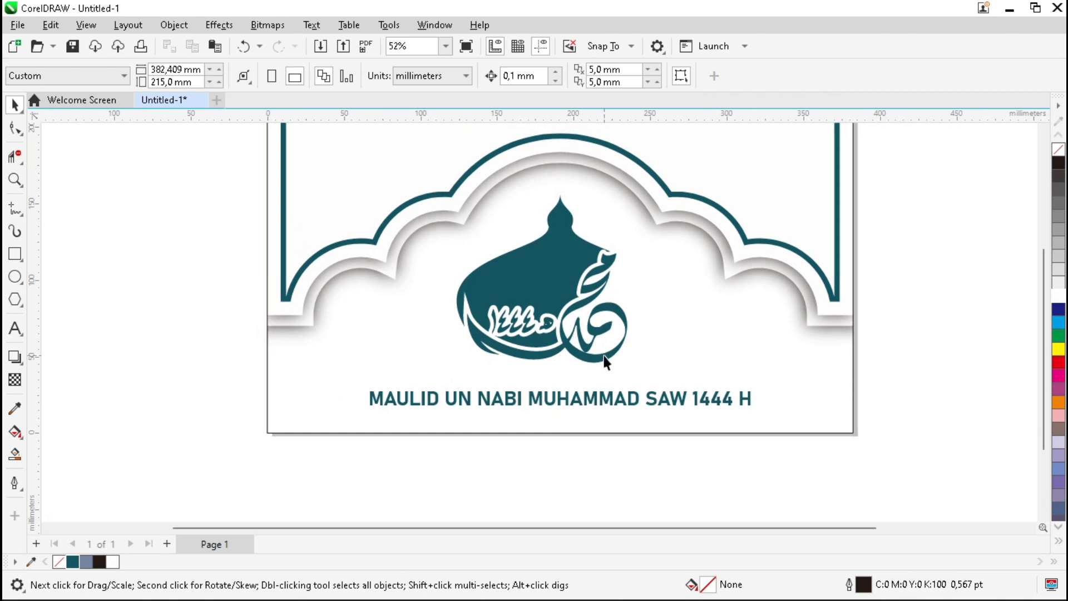
# Step: Fit the whole page in view and show the finished design in full-screen preview
pyautogui.hotkey('shift', 'F4')
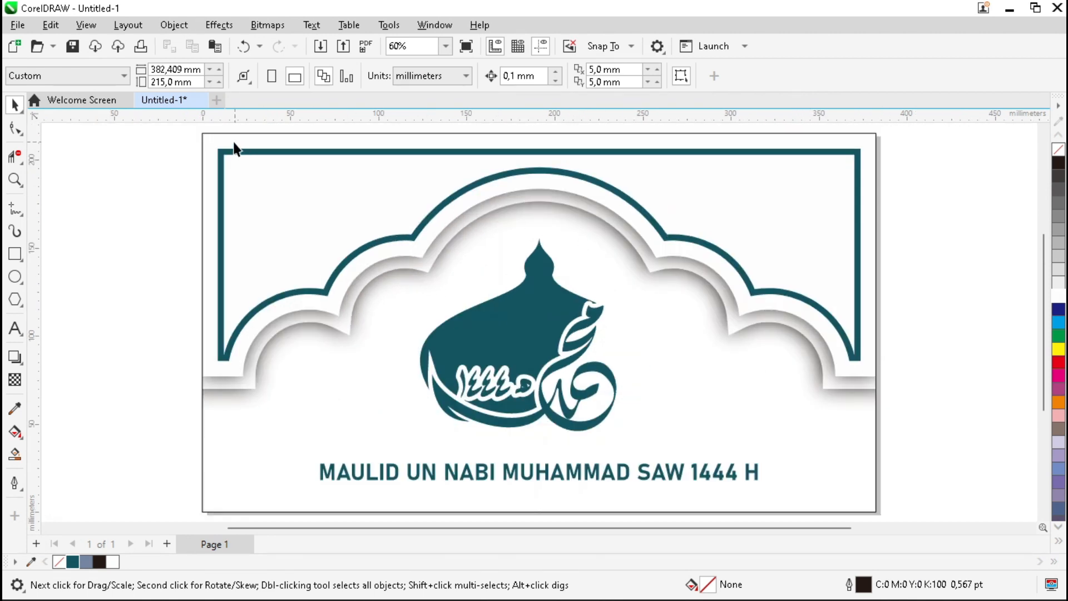
pyautogui.press('z')
pyautogui.moveTo(206, 138); pyautogui.dragTo(873, 505)
pyautogui.press('space')
pyautogui.press('F9')
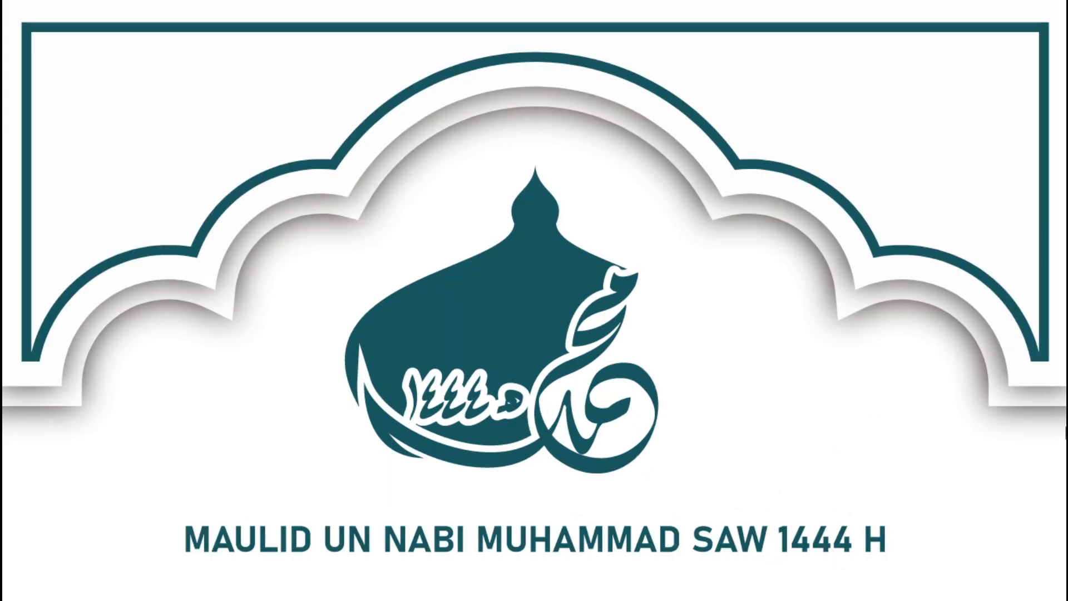